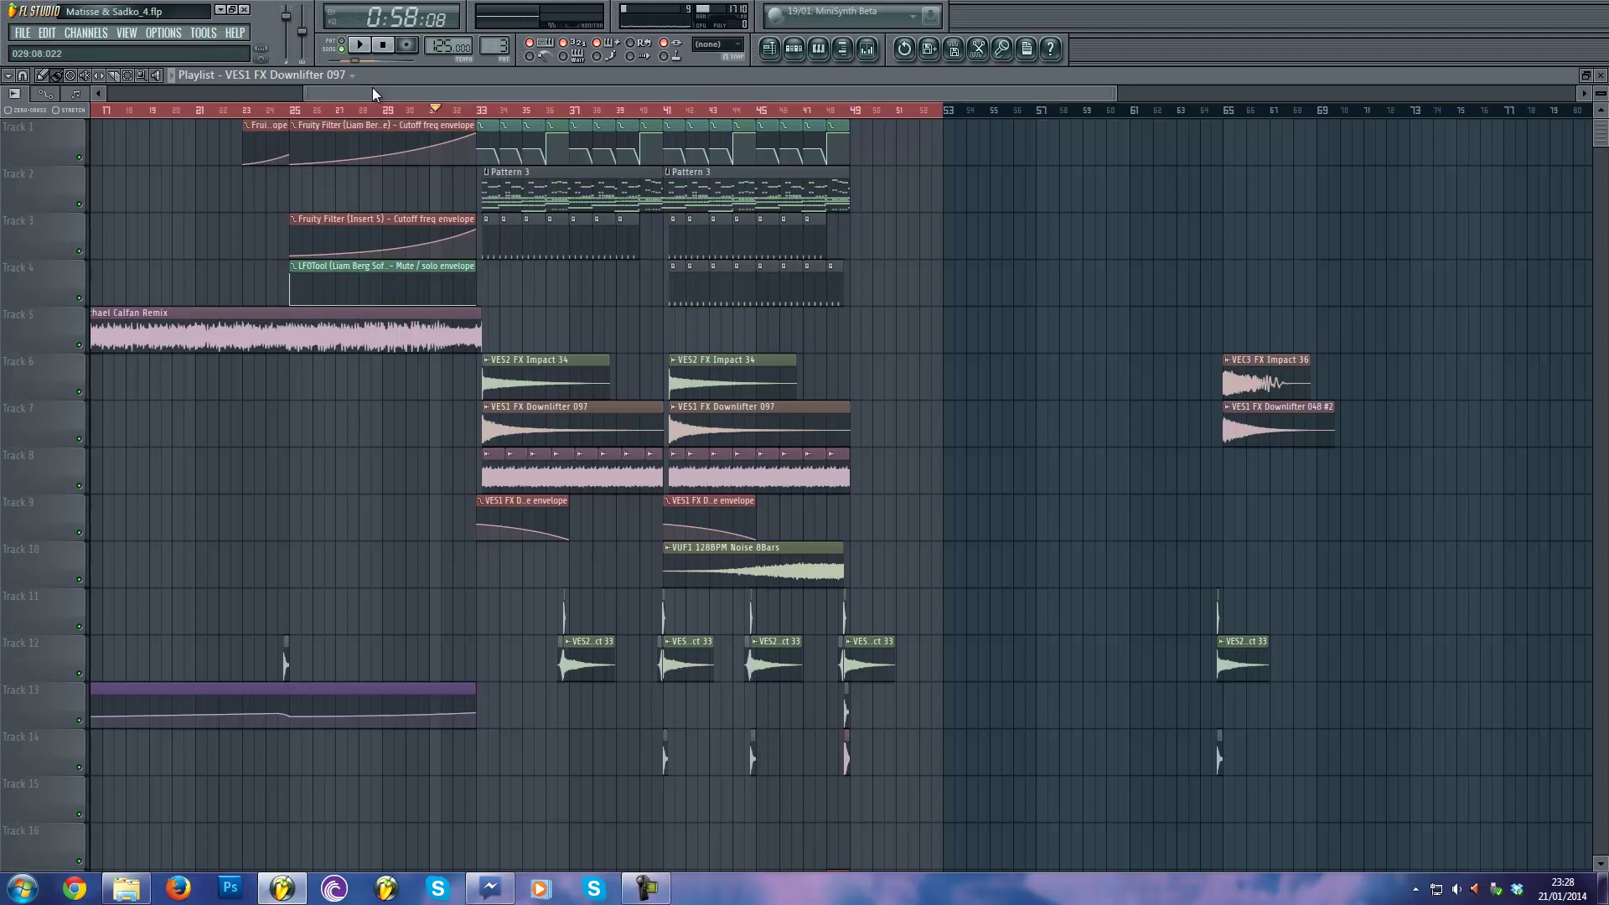
Set the playlist's snap resolution to Beat.
drag(372, 88, 285, 103)
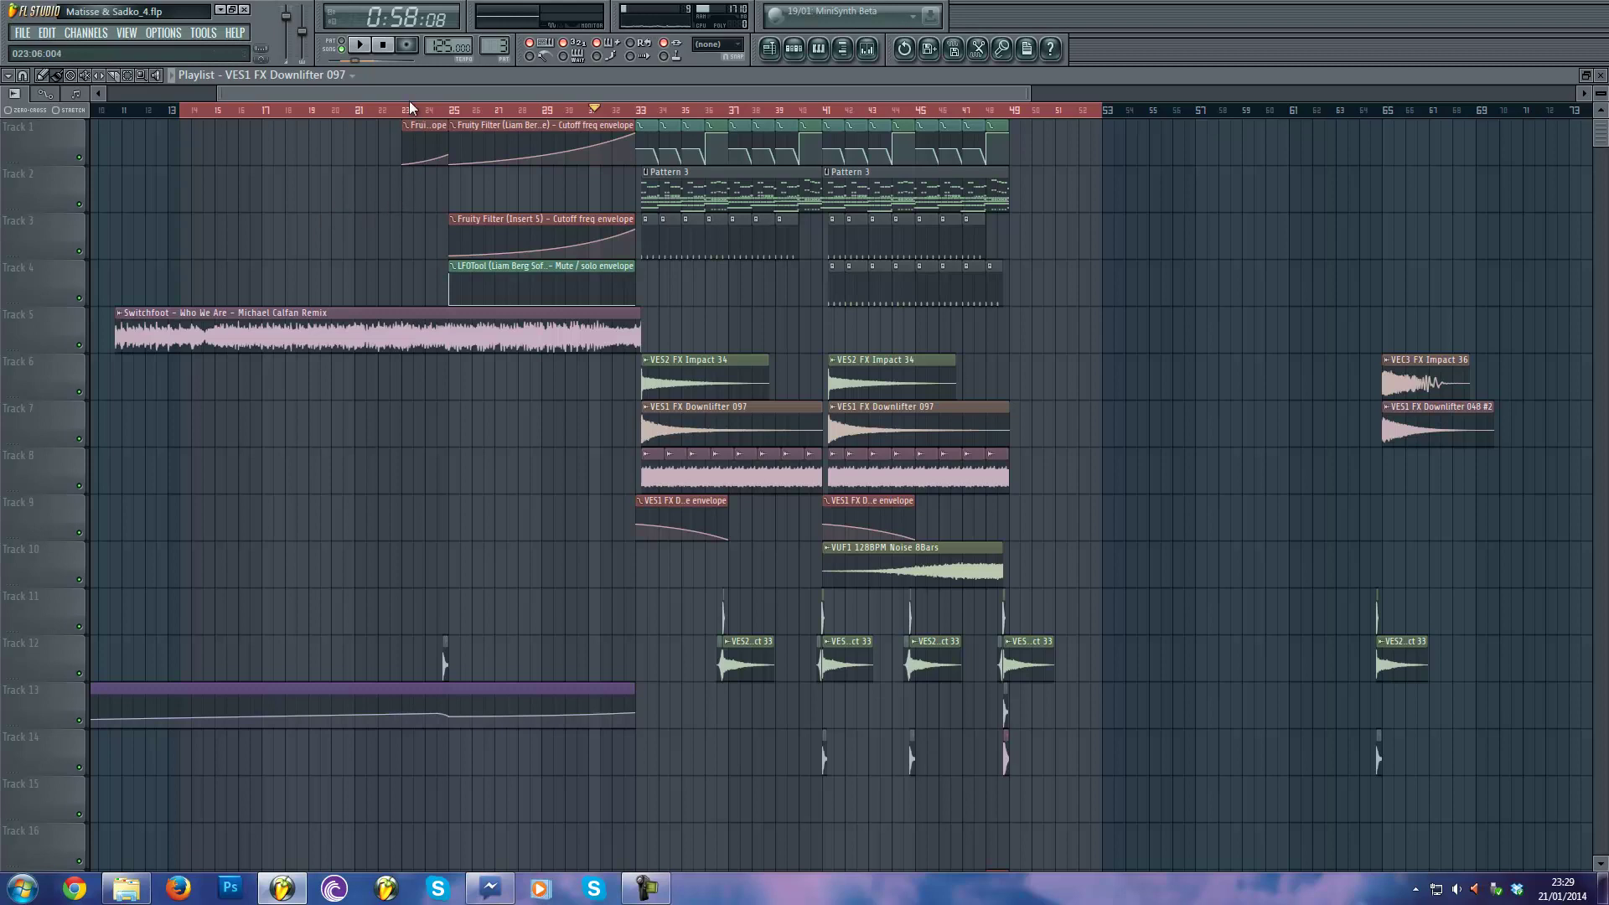
click(23, 75)
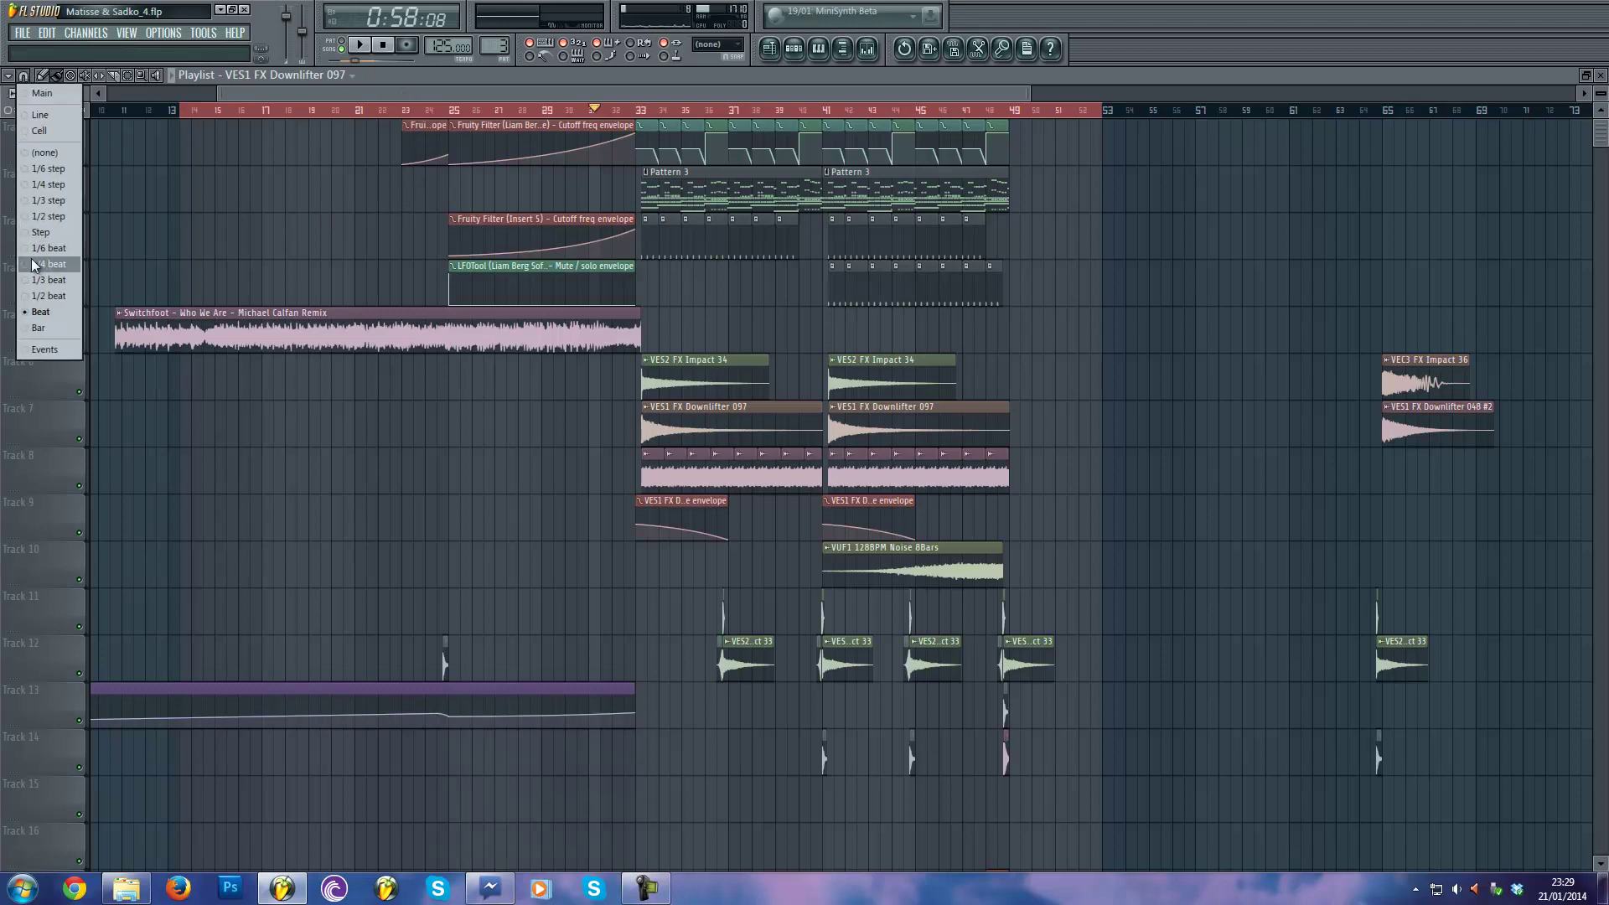
click(26, 316)
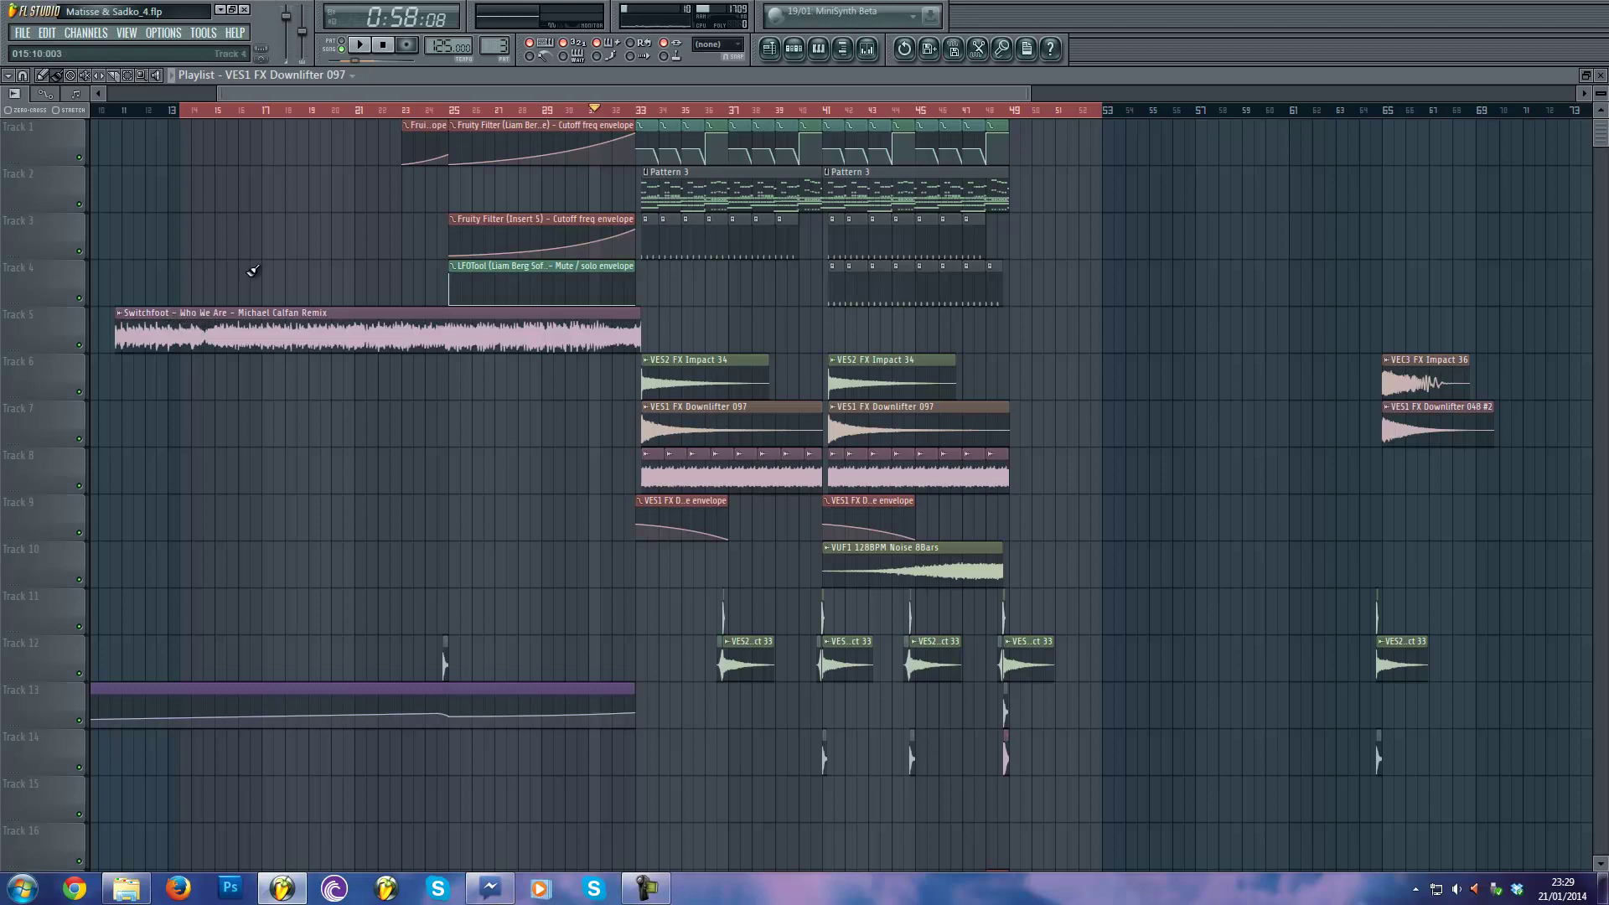
drag(476, 97, 475, 96)
click(21, 80)
click(23, 79)
drag(264, 97, 309, 94)
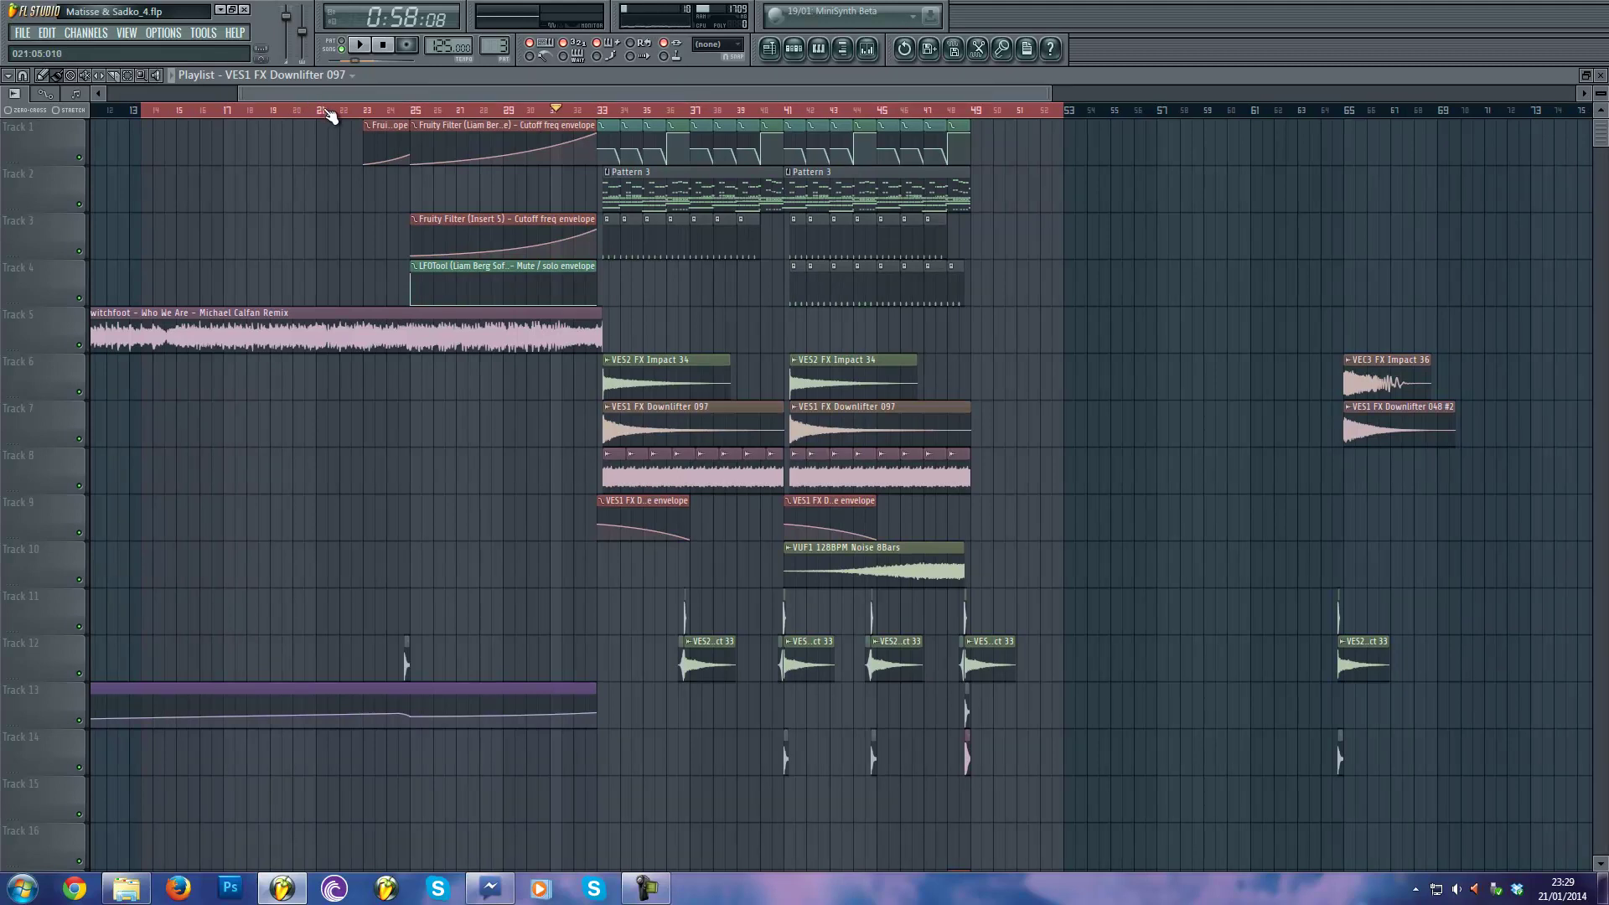
scroll(528, 293, up, 2)
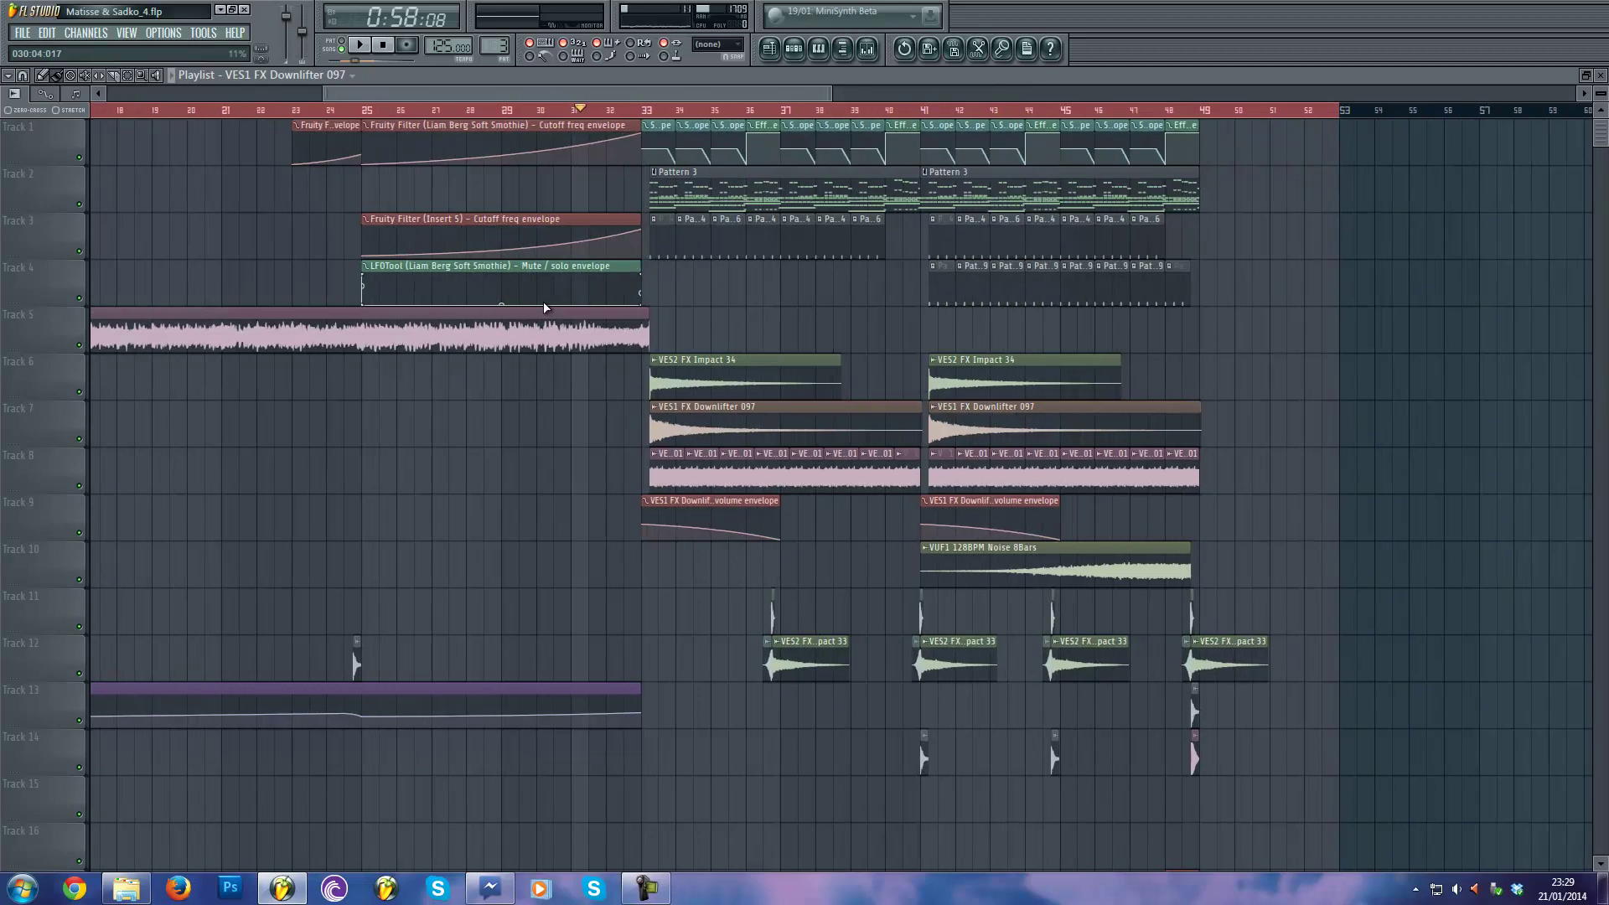
scroll(717, 303, up, 2)
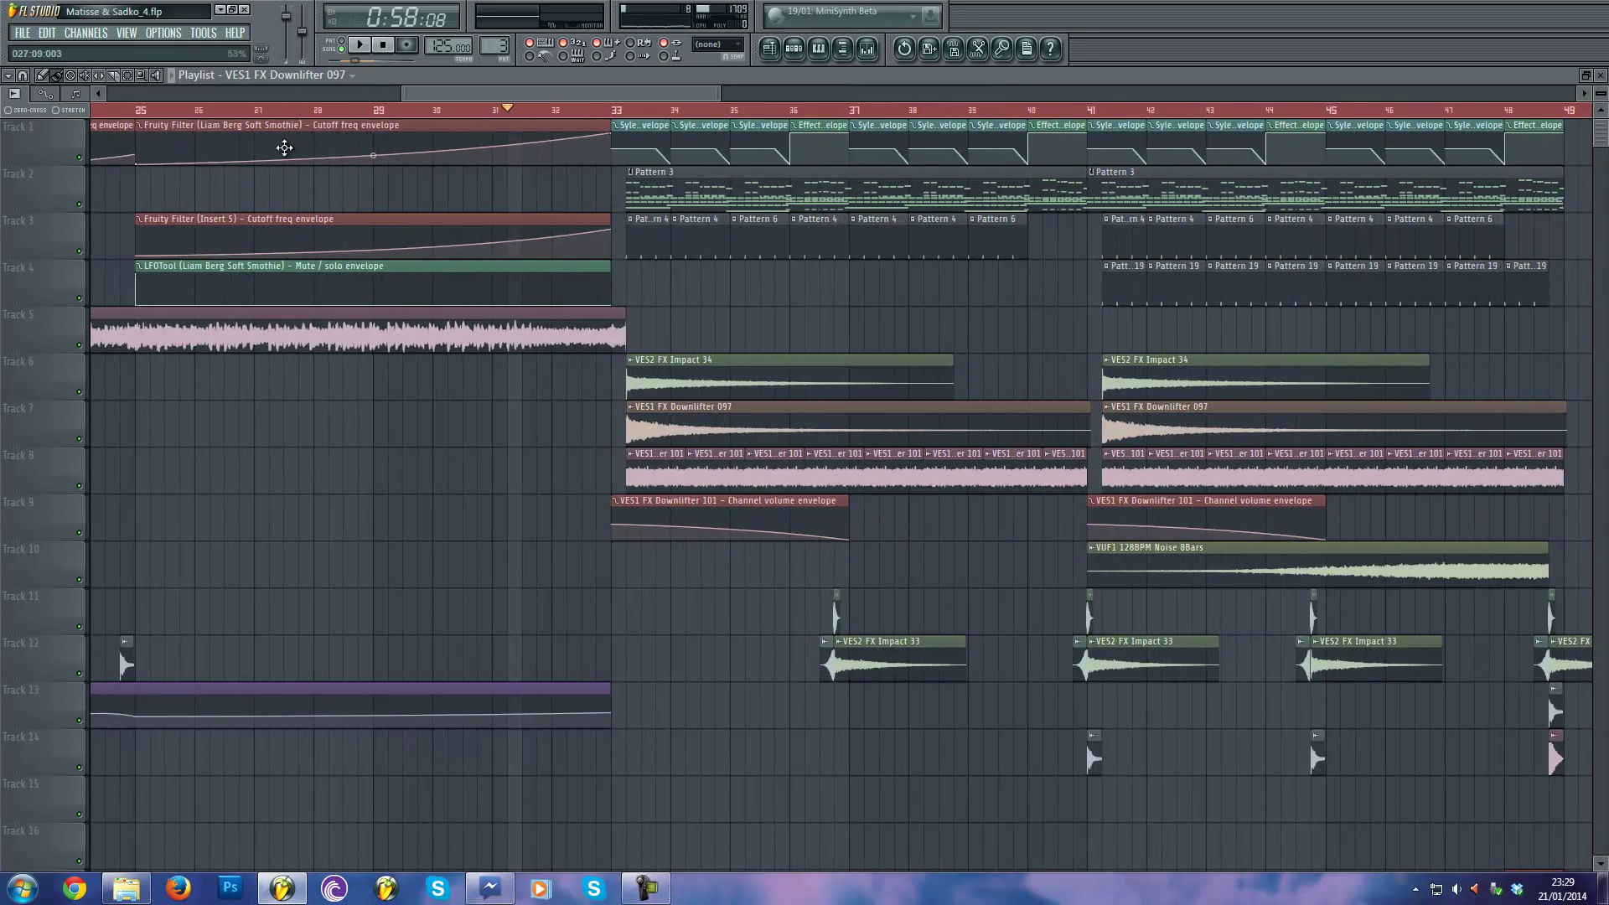
click(23, 75)
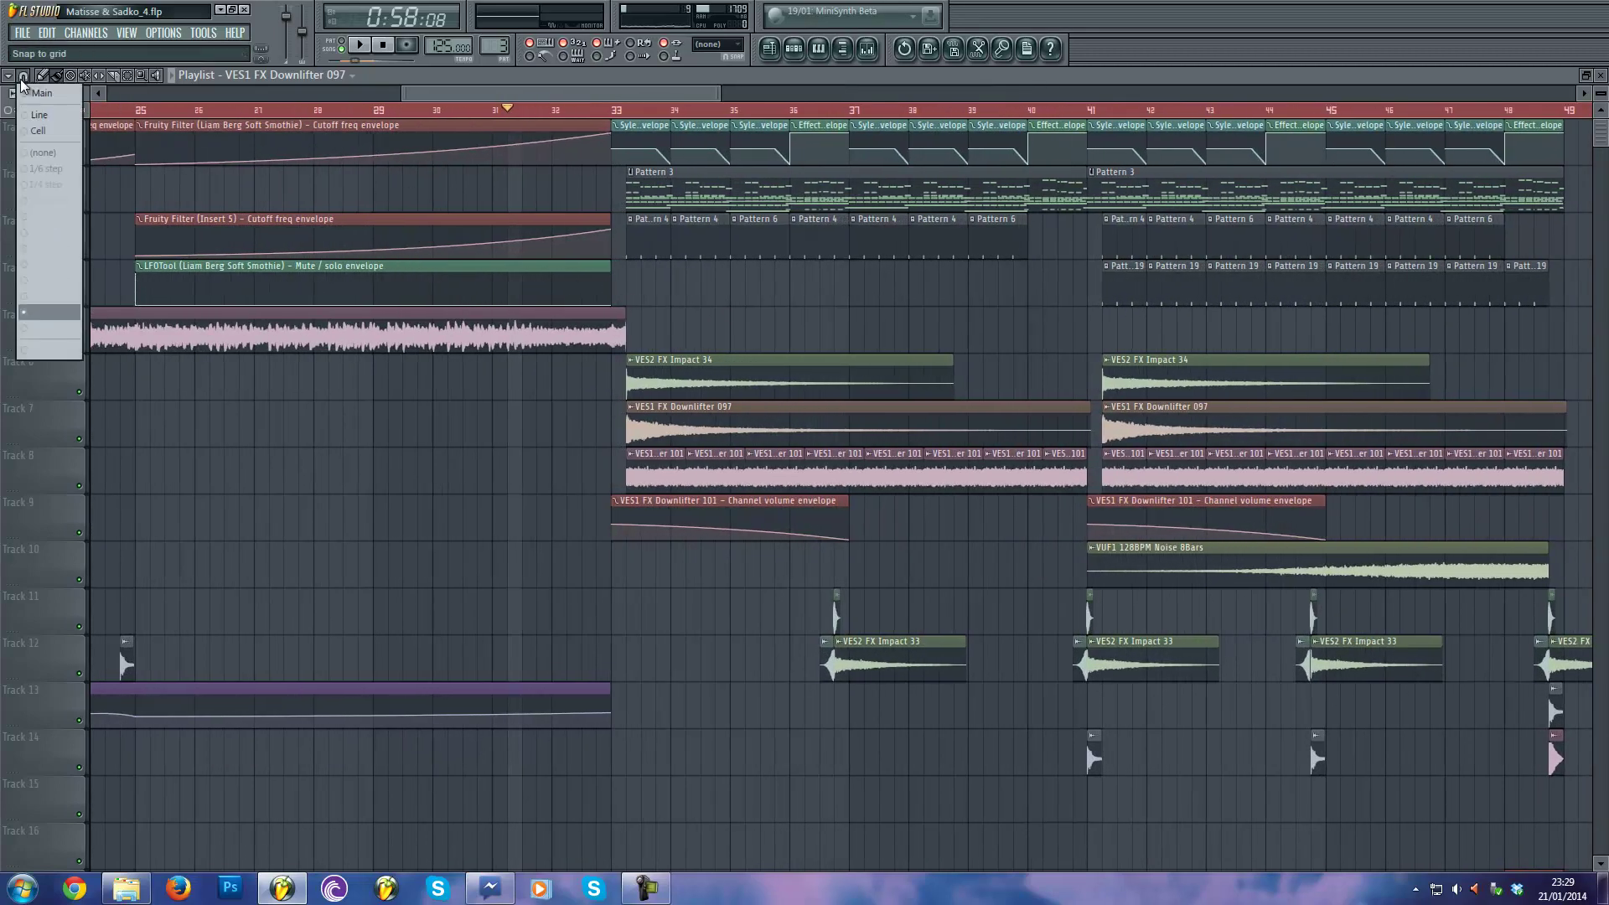
click(45, 316)
Look over the playlist arrangement around the build-up and drop, including the effect and automation clips on the lower tracks.
scroll(652, 359, down, 4)
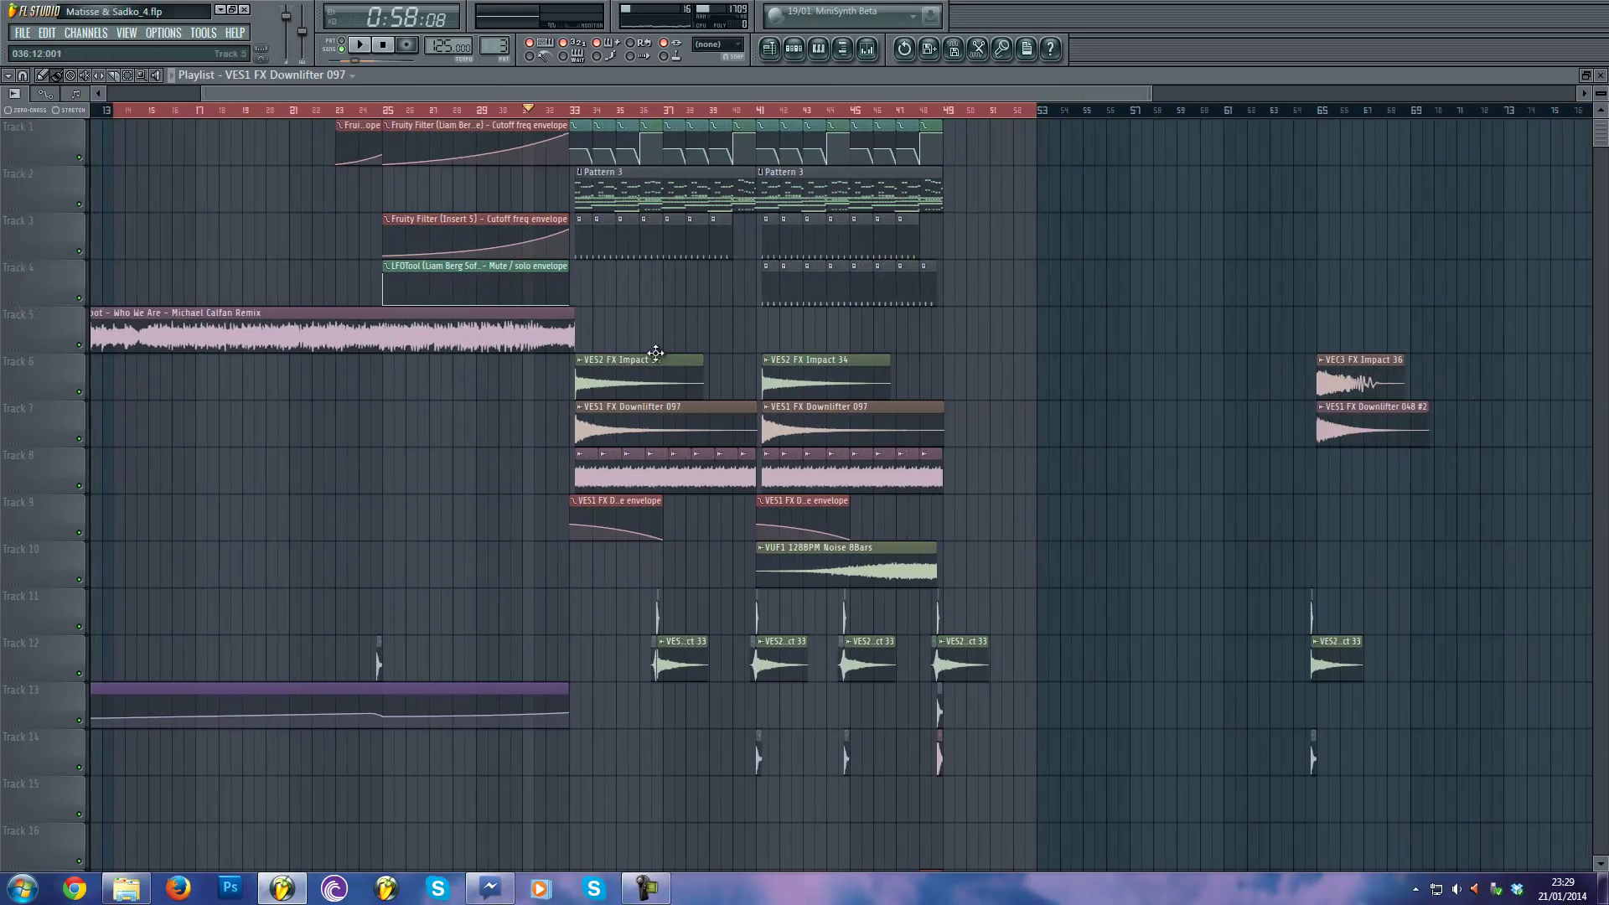
scroll(652, 361, down, 2)
scroll(301, 328, up, 3)
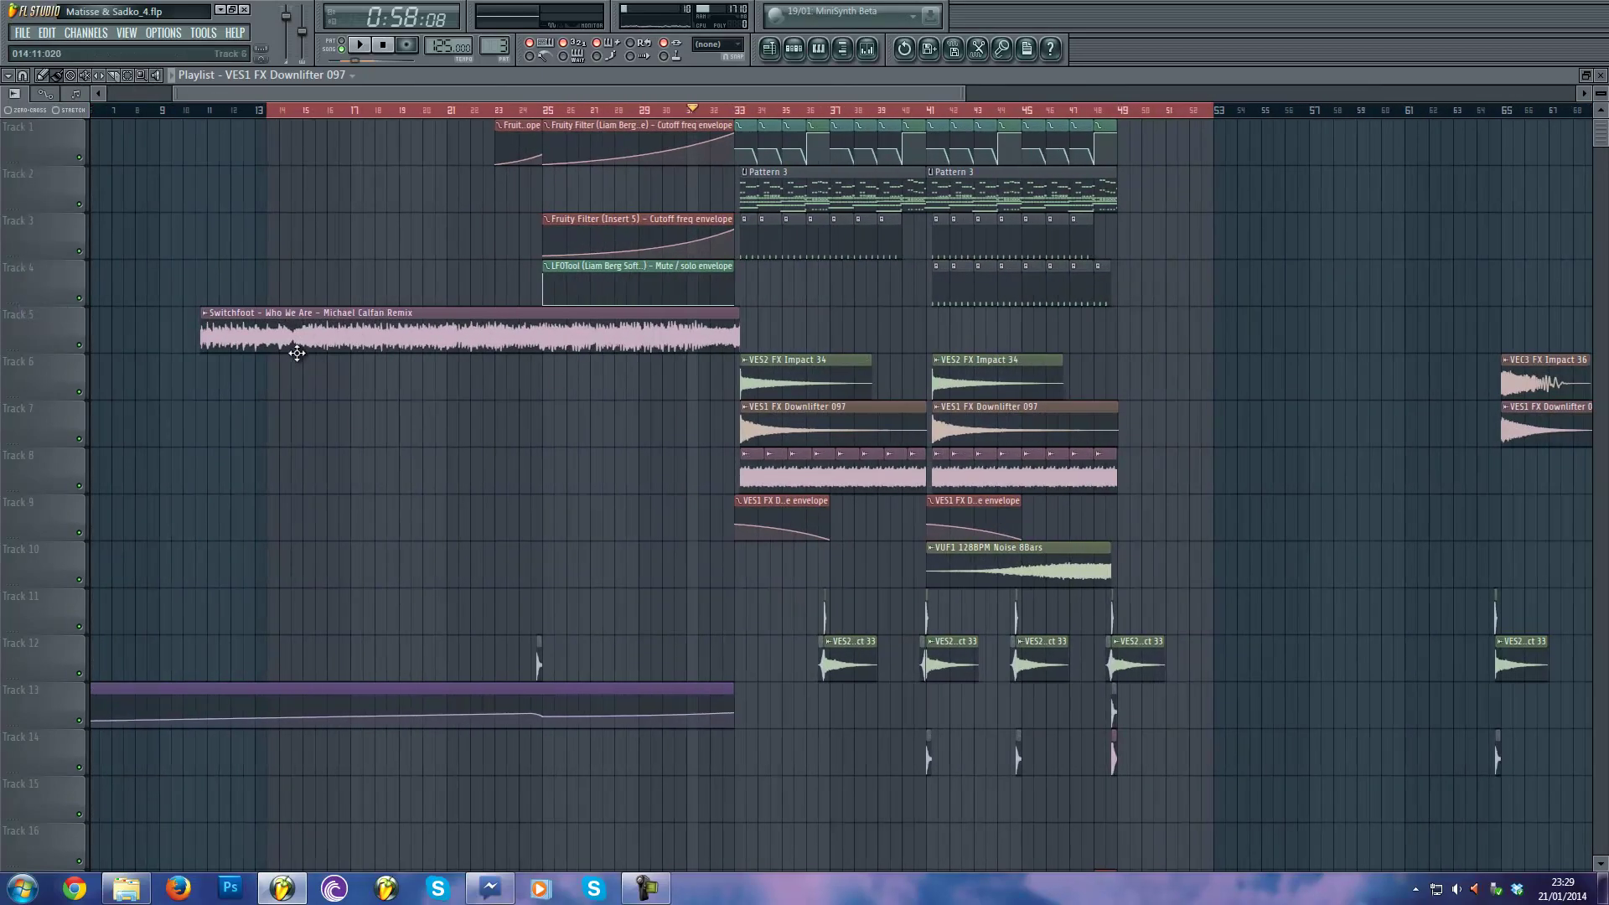
scroll(306, 350, up, 4)
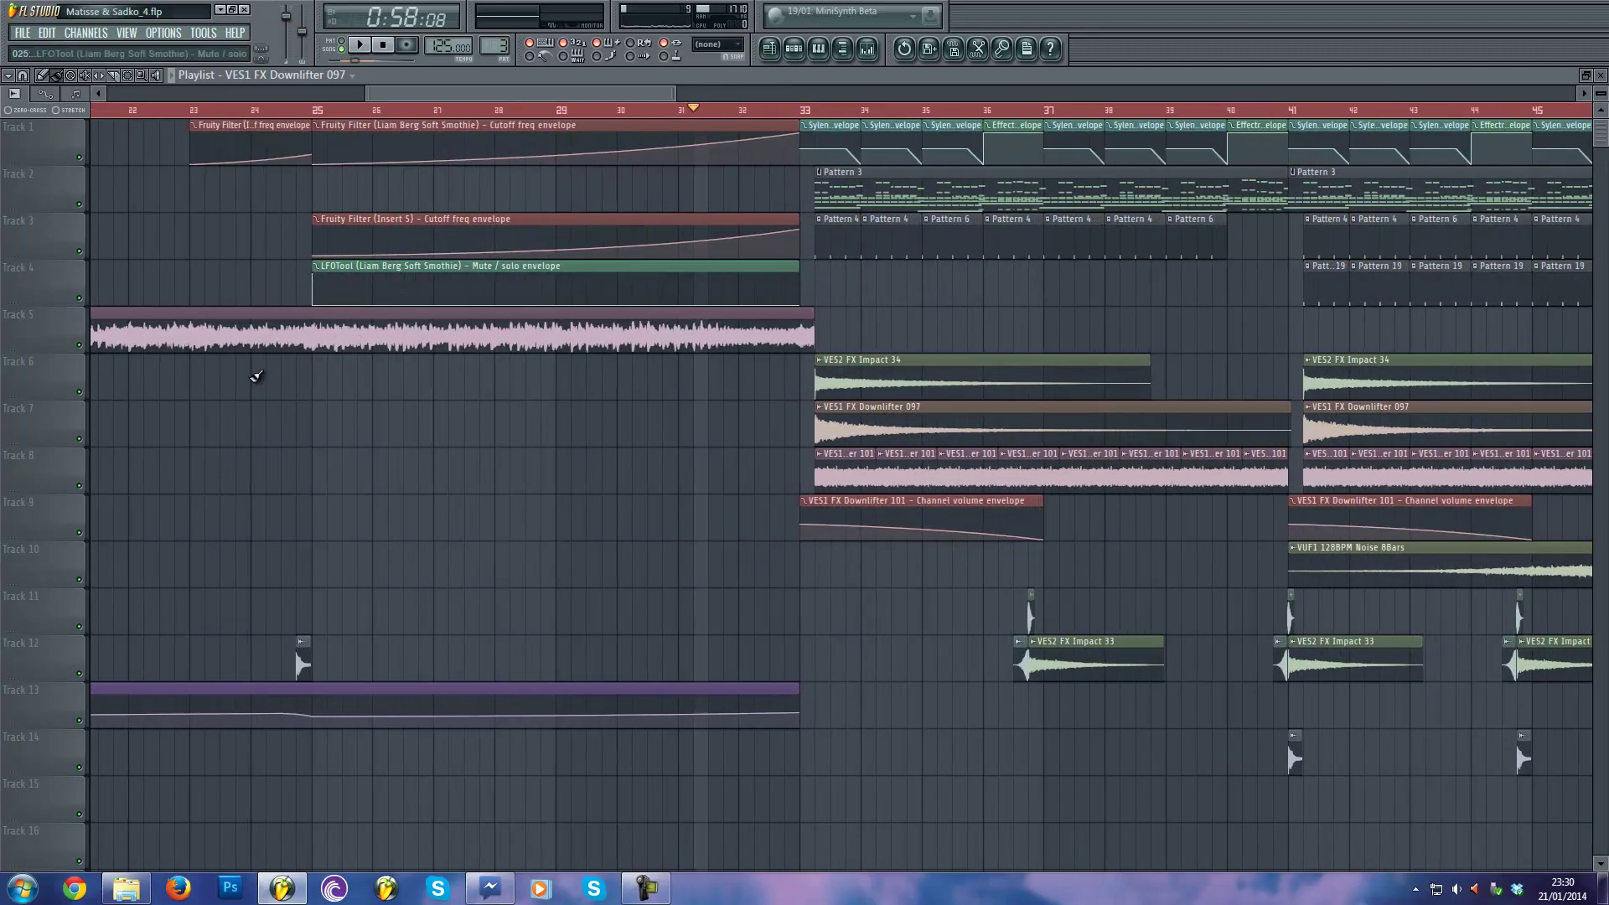
scroll(600, 278, down, 1)
scroll(850, 241, up, 1)
scroll(670, 420, down, 5)
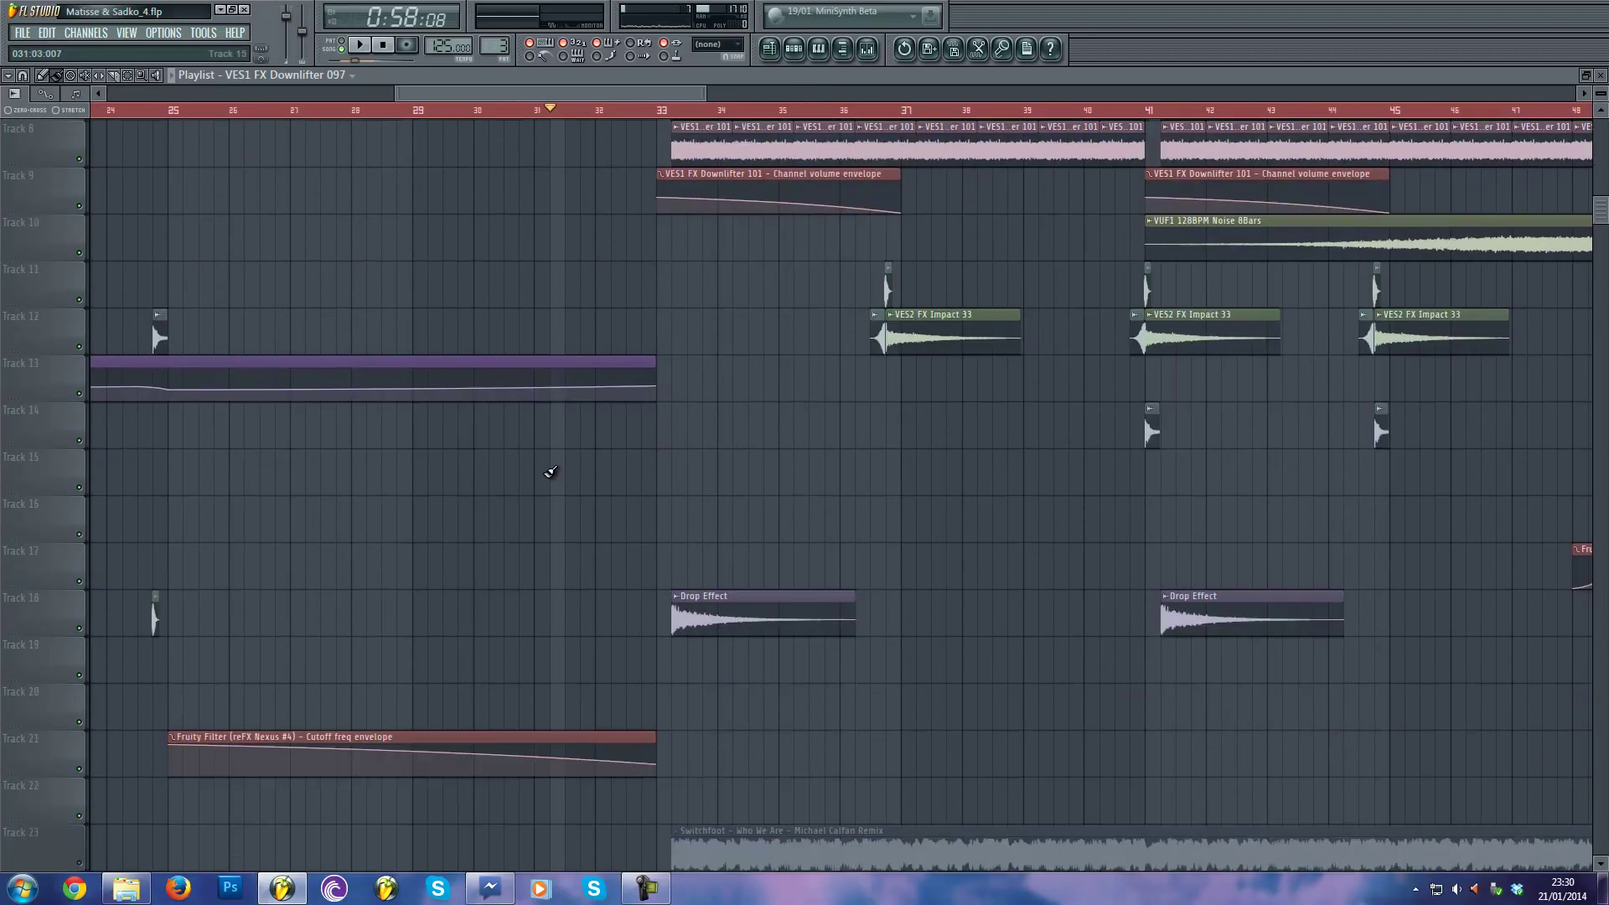
scroll(550, 471, down, 2)
scroll(616, 679, down, 3)
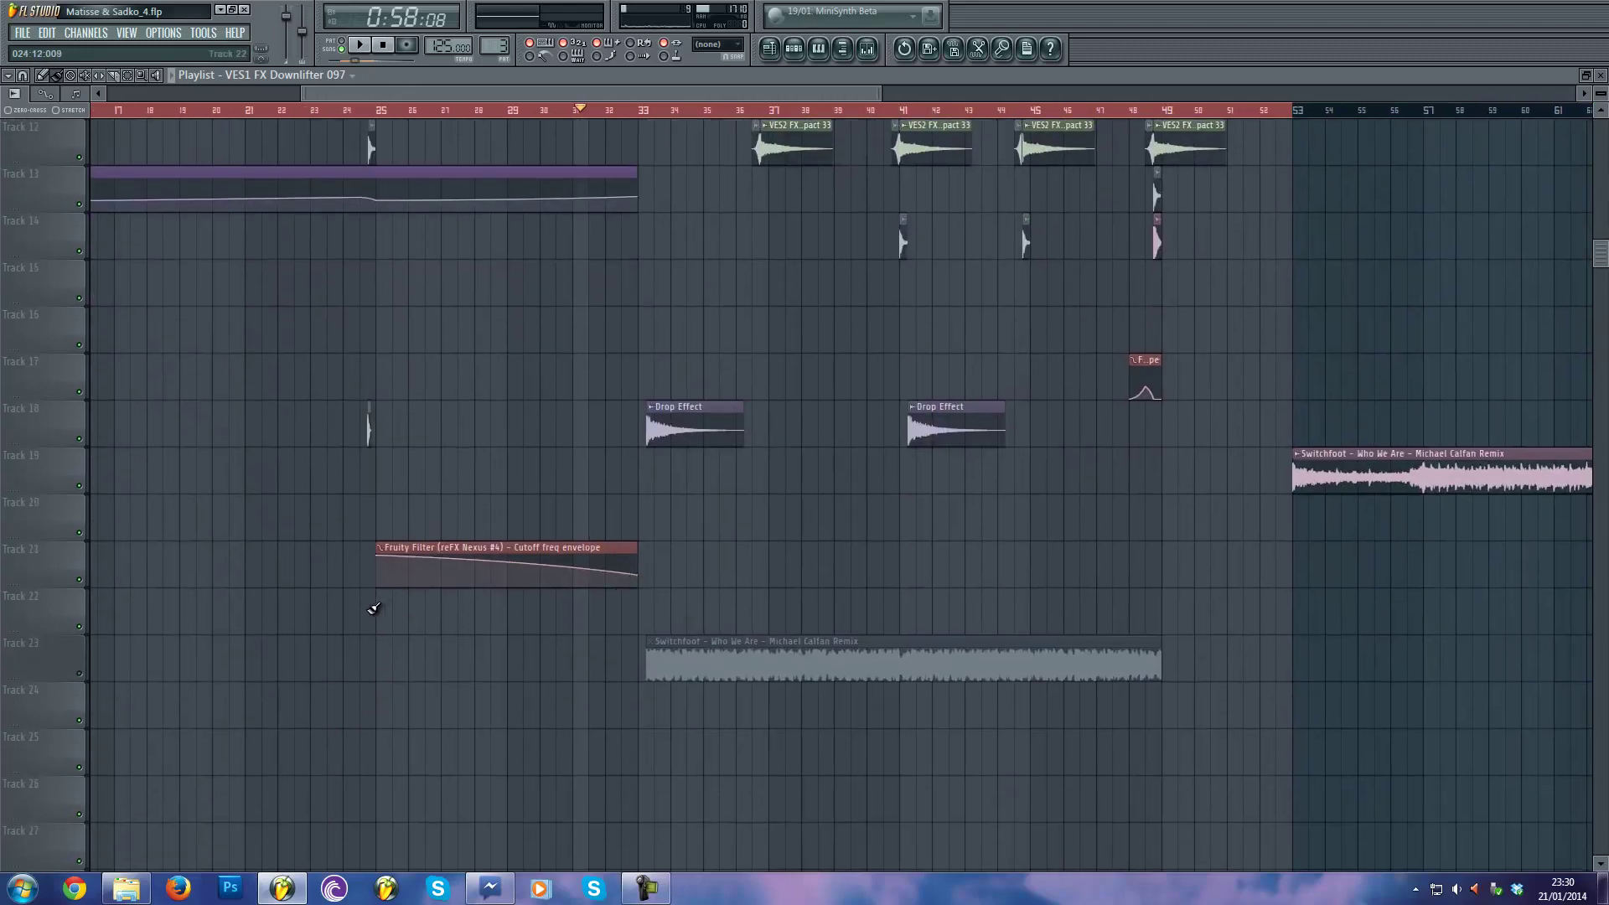
scroll(374, 609, up, 8)
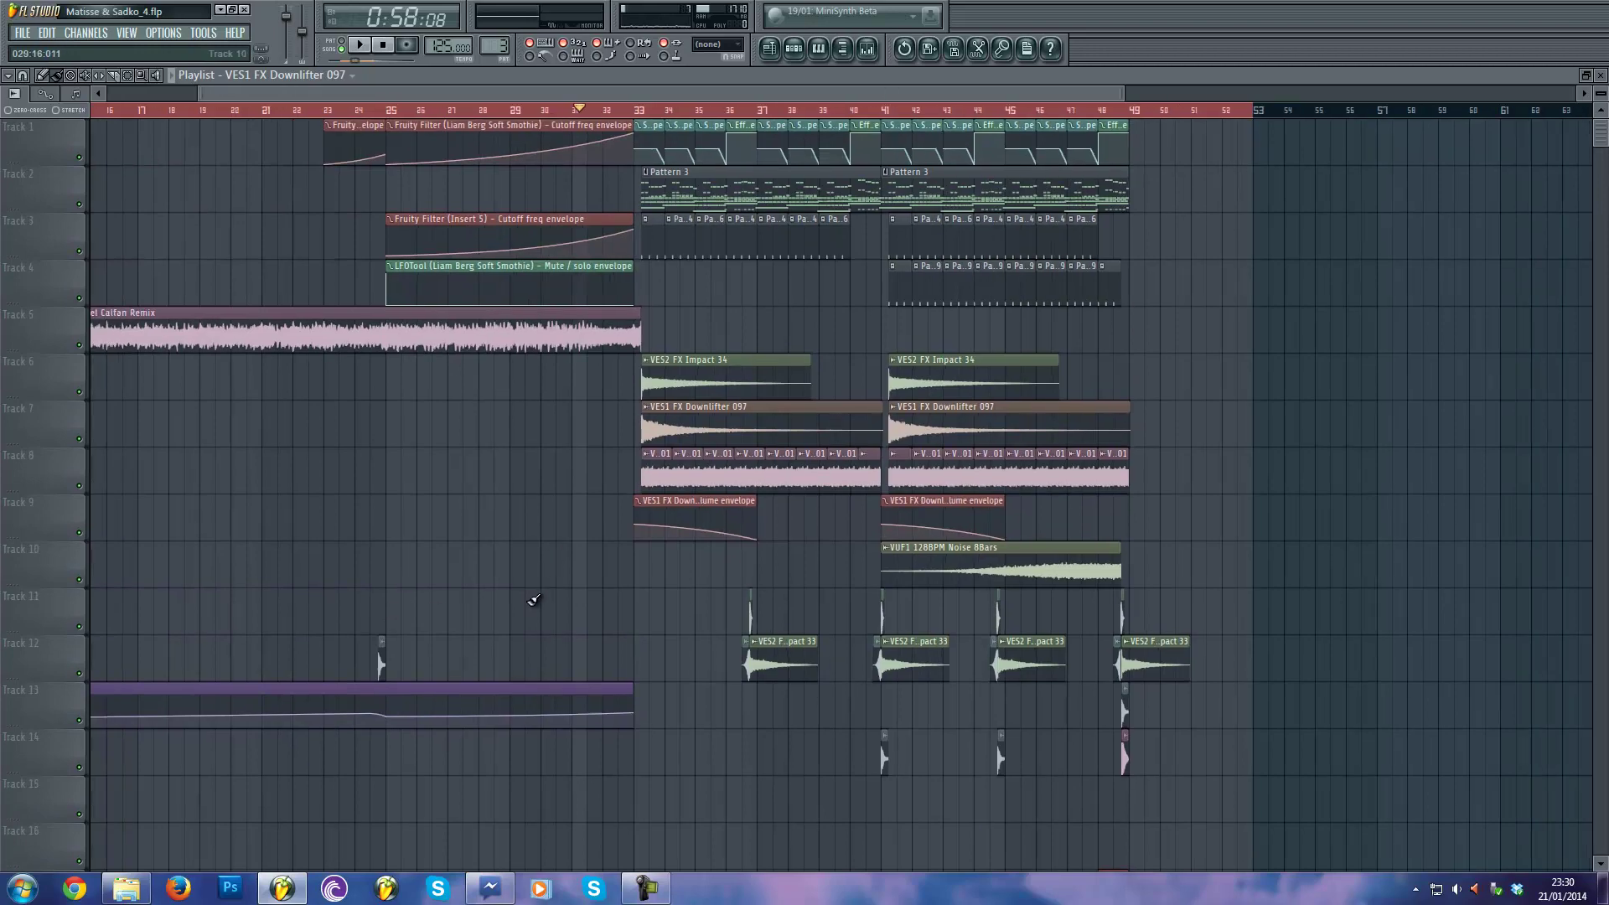
scroll(533, 600, down, 1)
scroll(704, 474, up, 4)
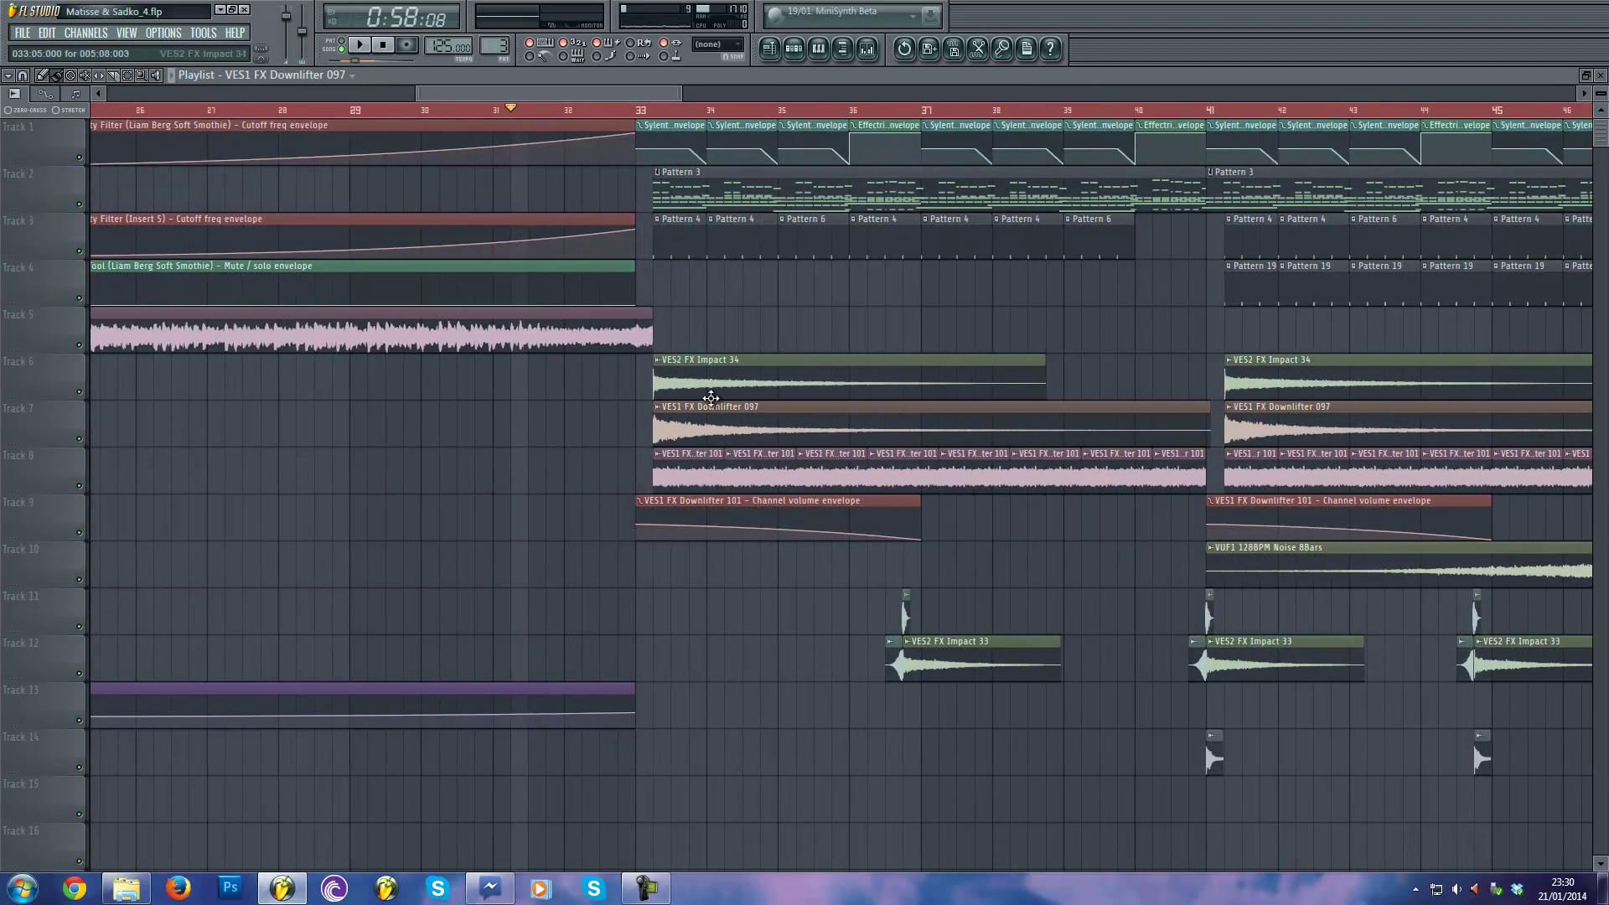
Open Pattern 3 from the playlist and view the Detuned Saw channel's notes and instrument settings.
double_click(709, 206)
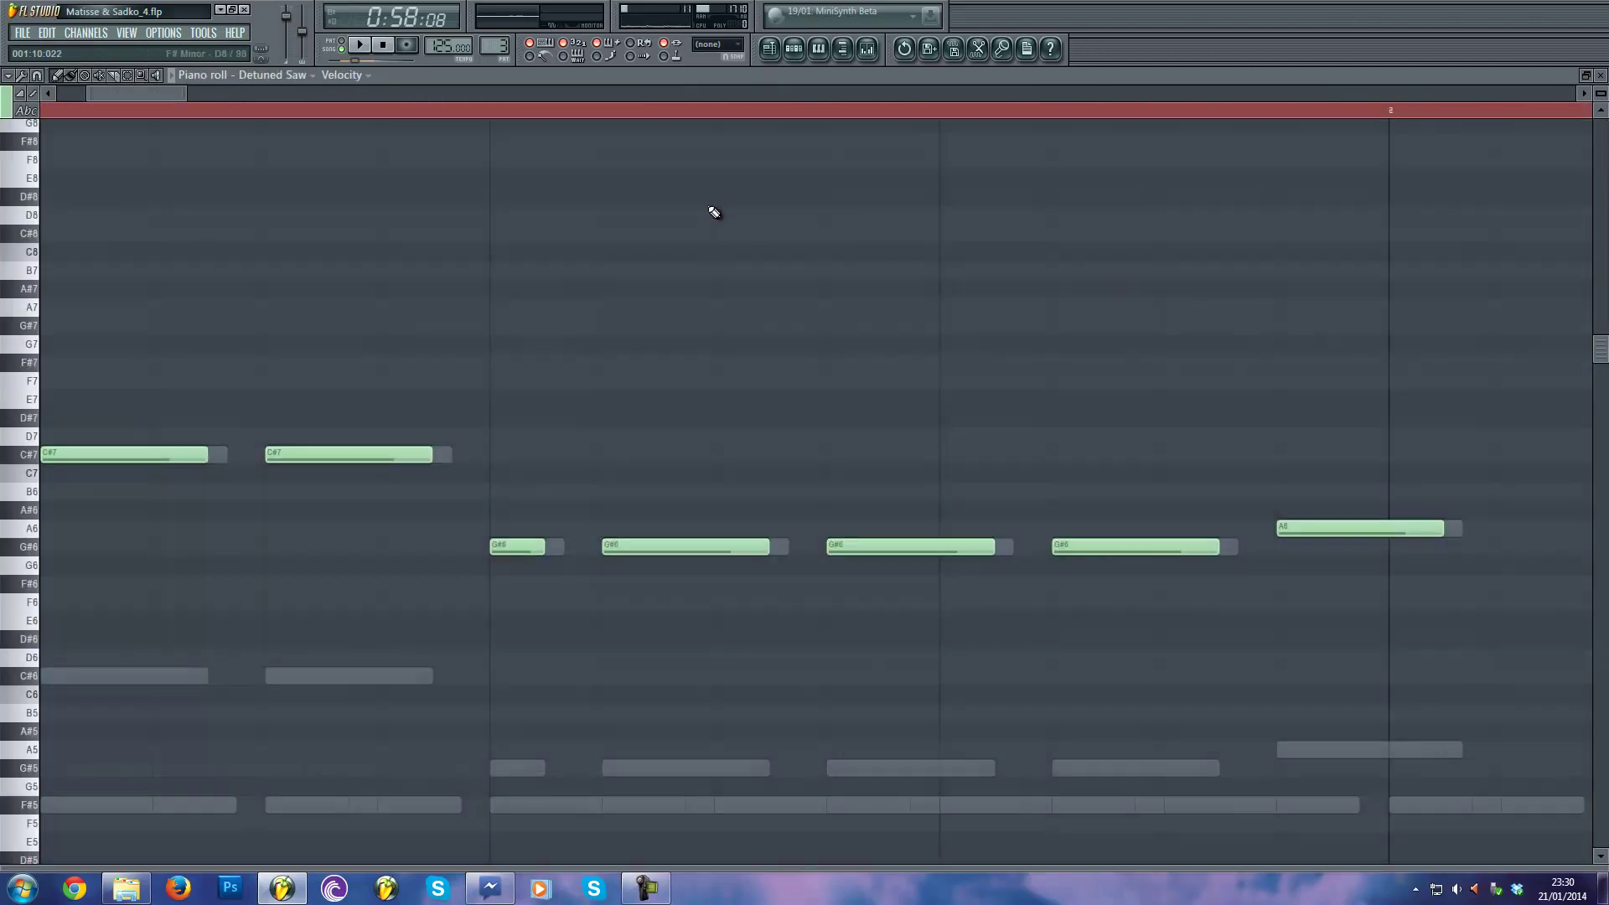
key(F7)
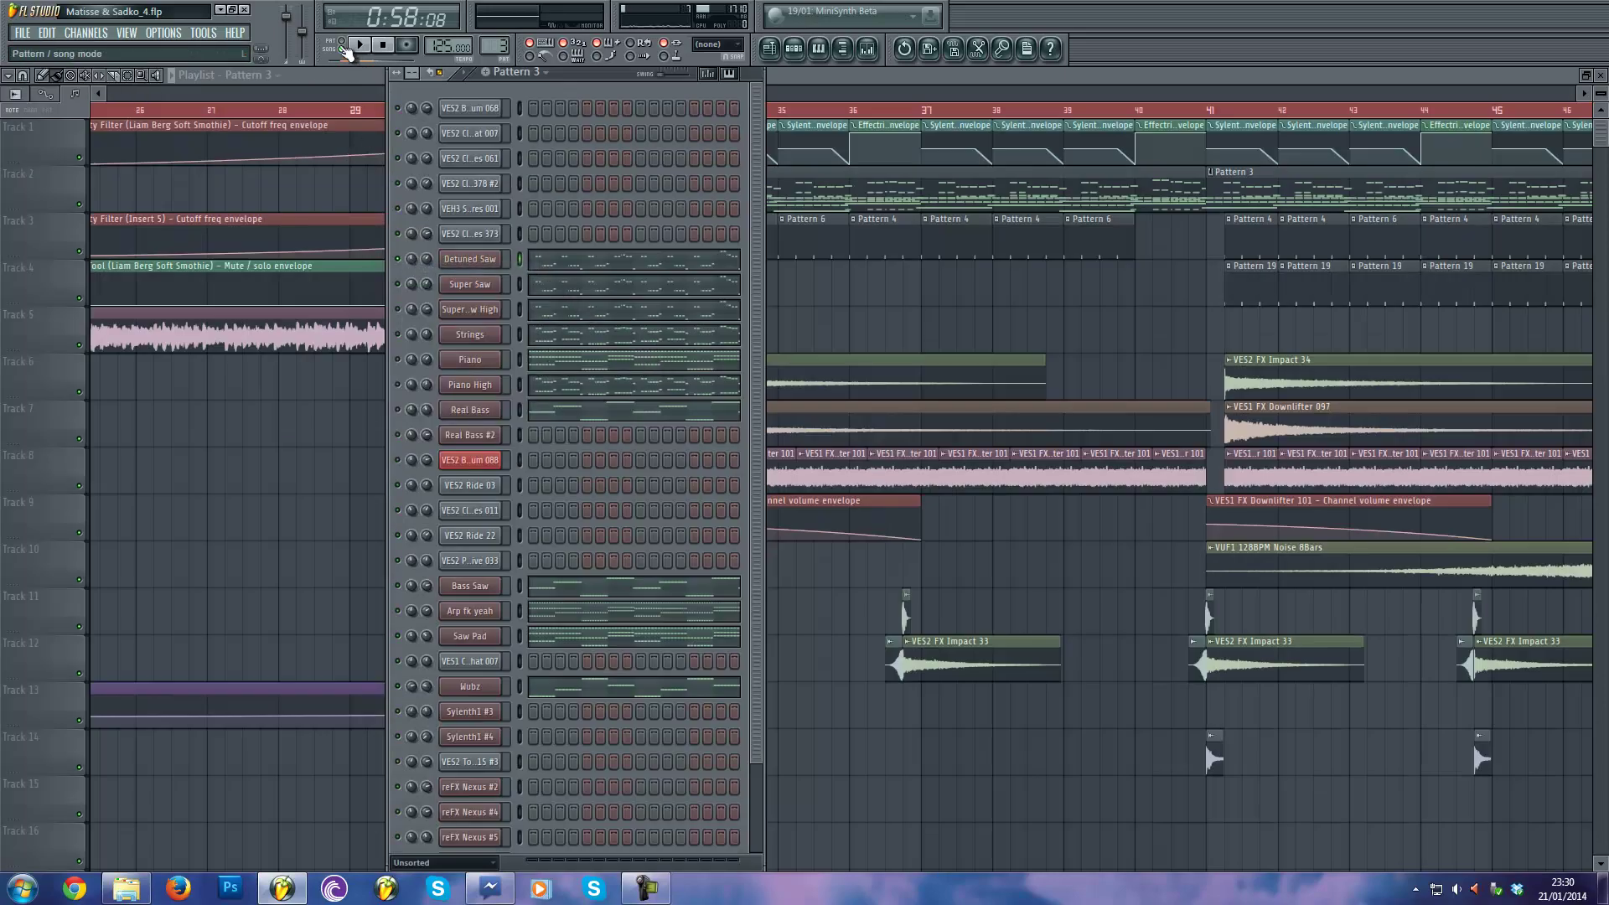
click(470, 260)
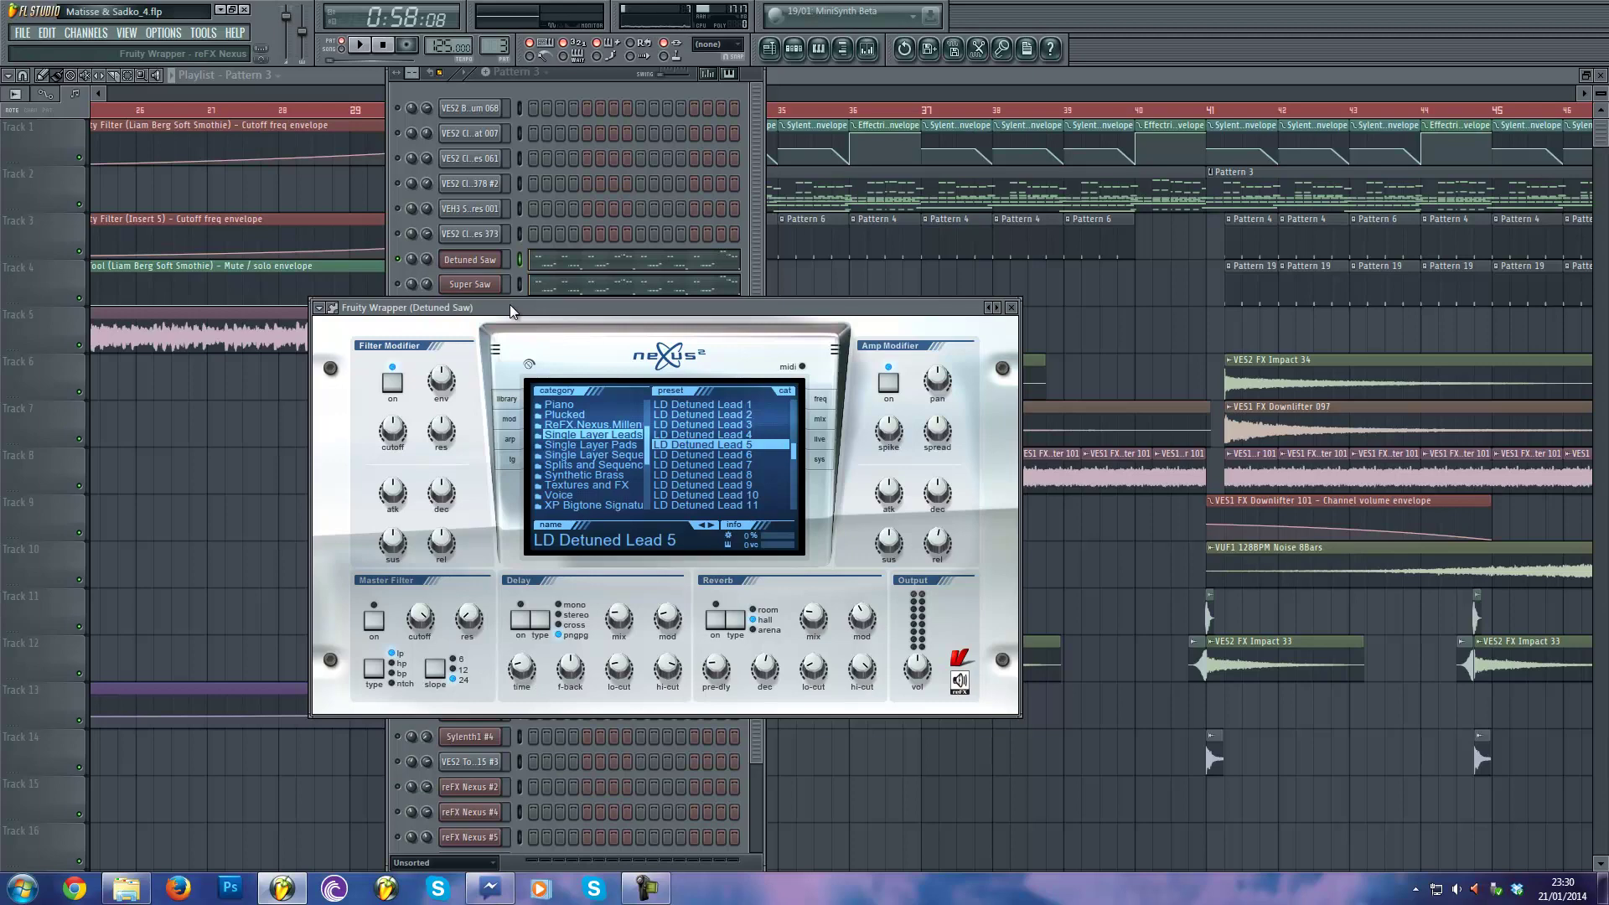
key(Escape)
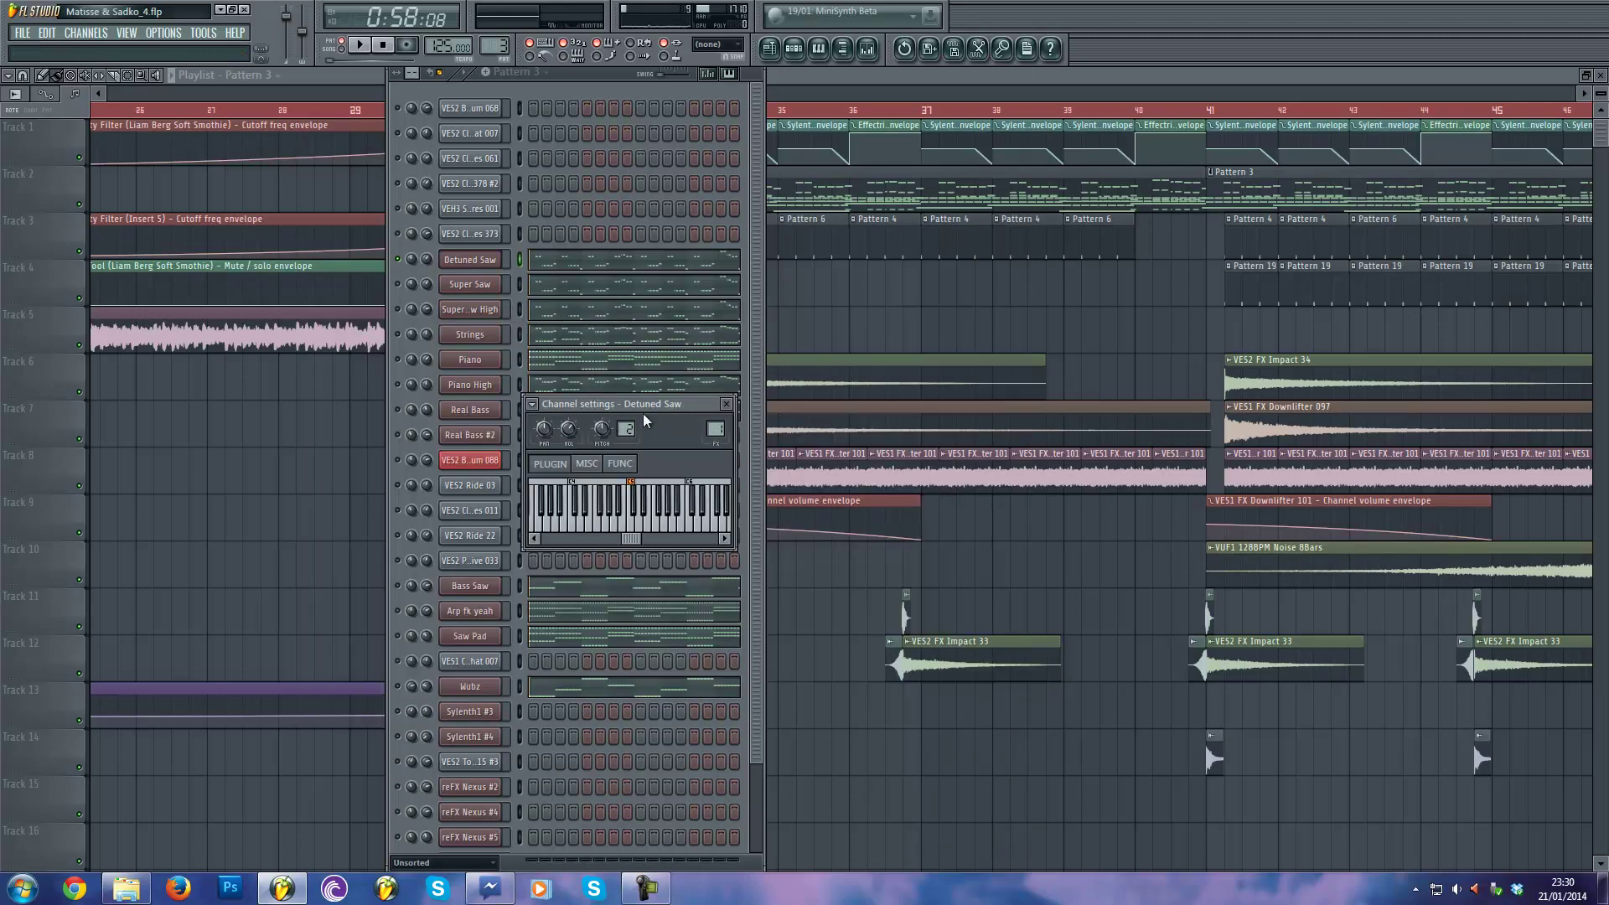
drag(647, 410, 676, 409)
key(Escape)
scroll(711, 407, down, 3)
scroll(711, 406, up, 3)
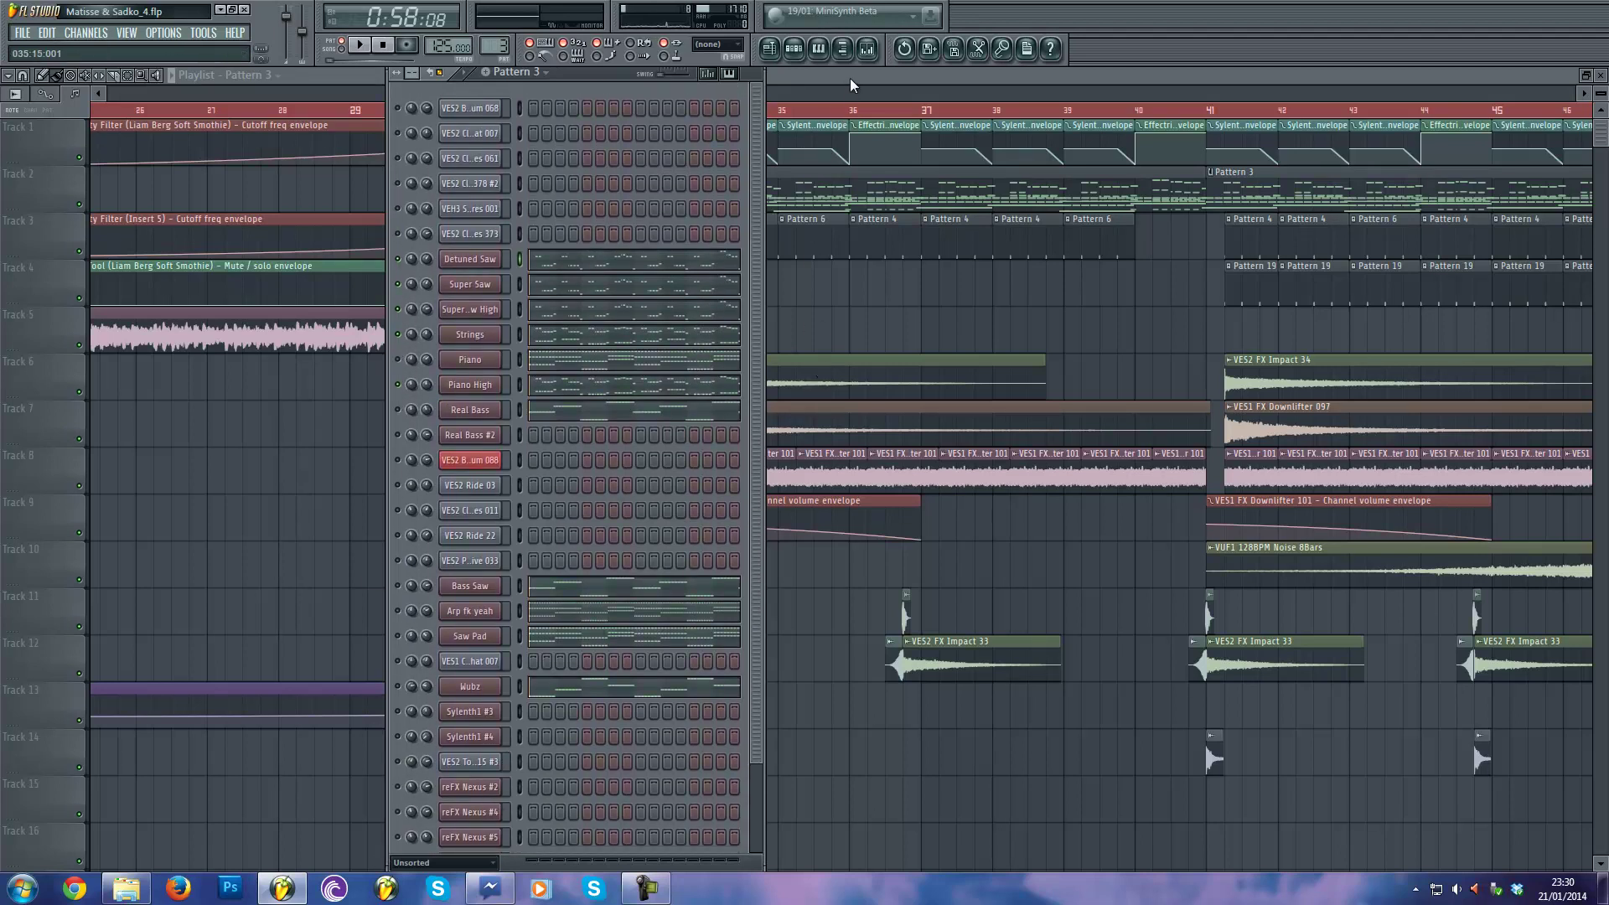
Play Pattern 3 with all its layers, stop playback, and check the mixer tracks.
click(868, 48)
key(F9)
click(359, 44)
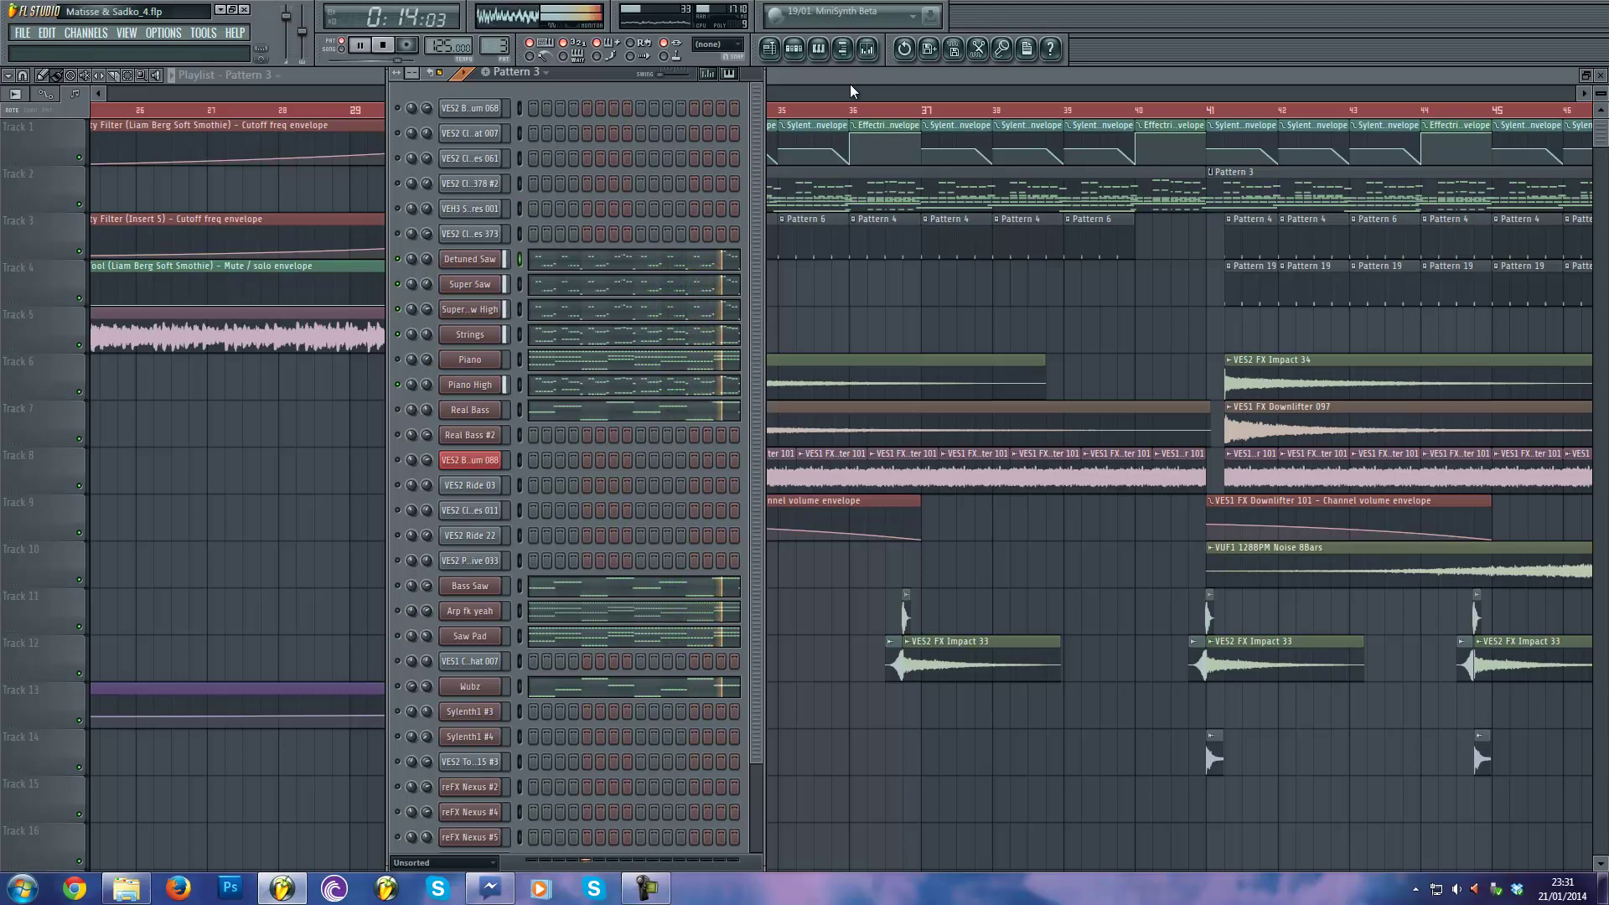
key(space)
click(868, 49)
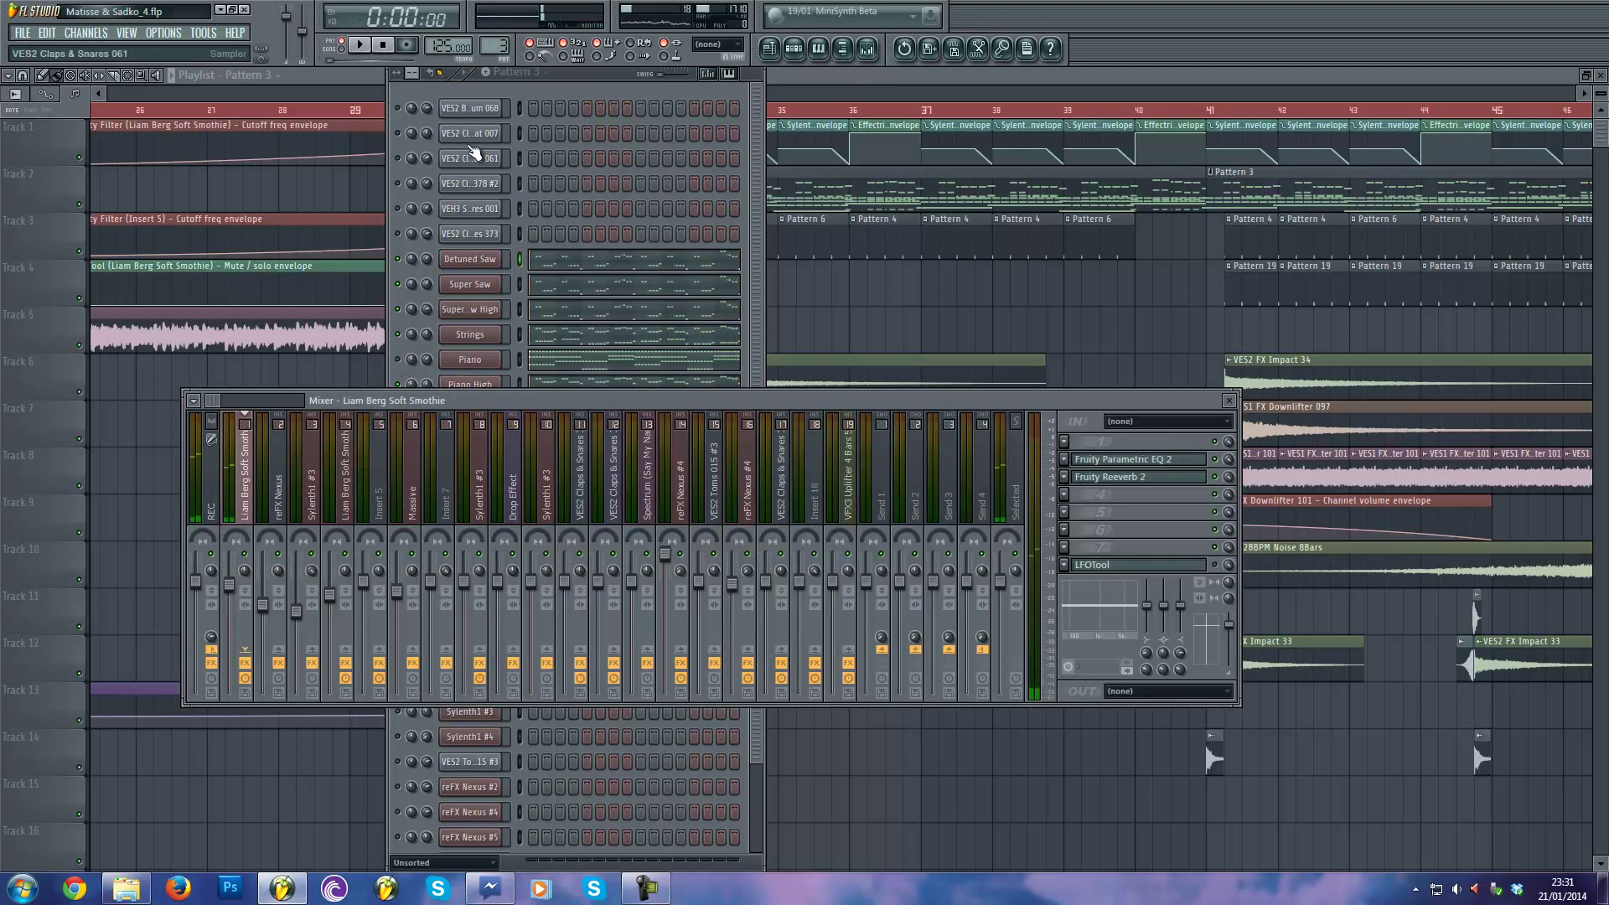
click(578, 95)
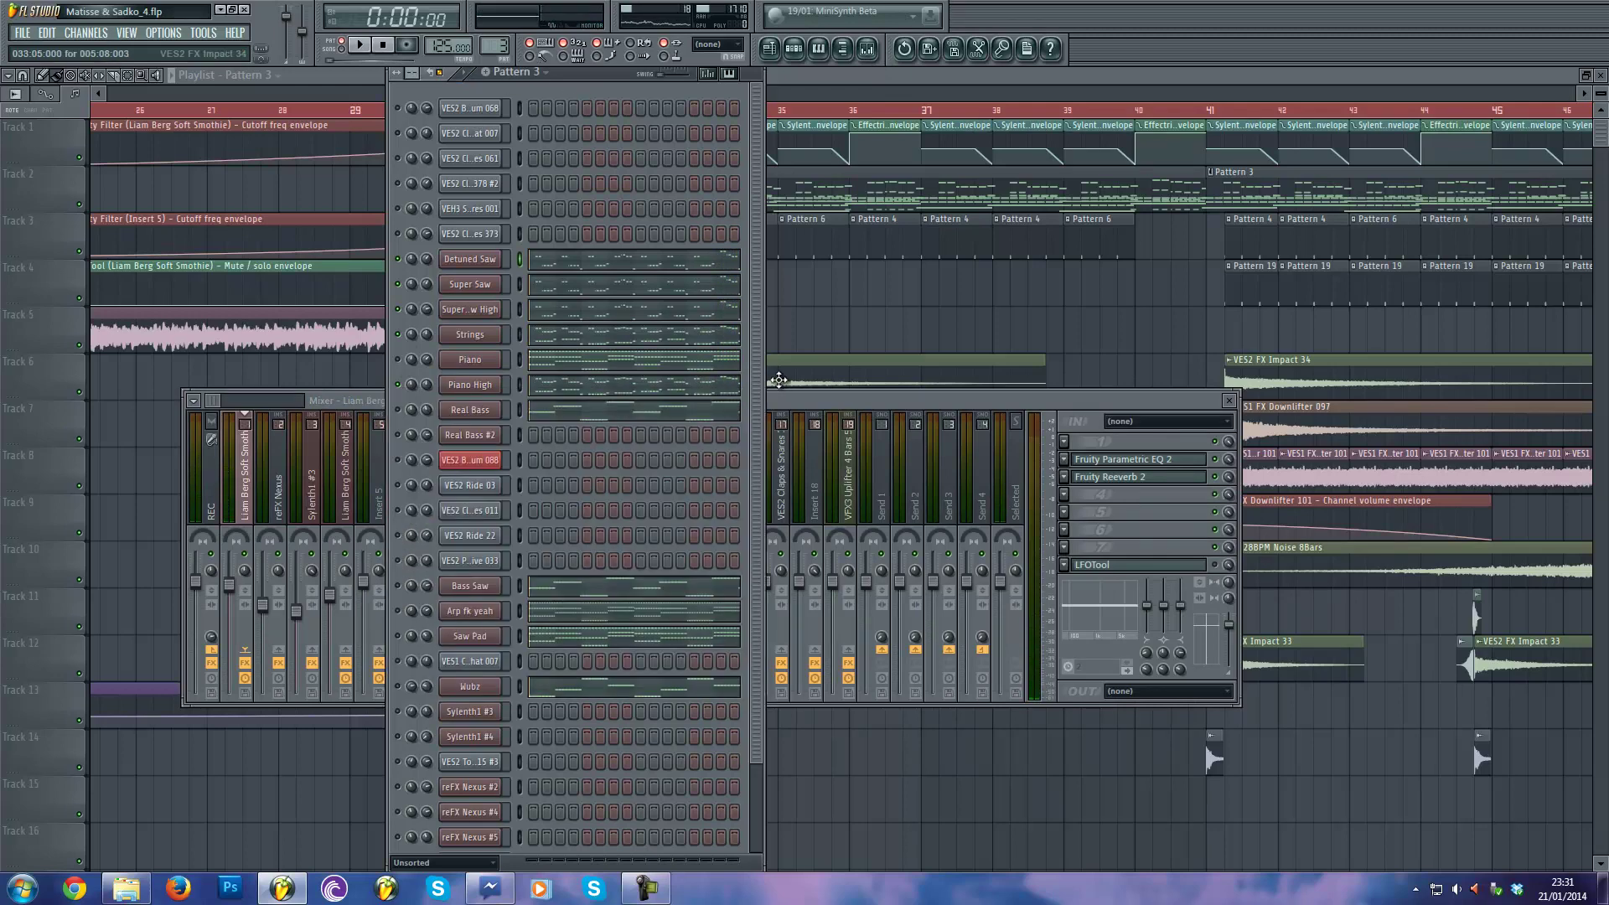
click(800, 402)
key(F9)
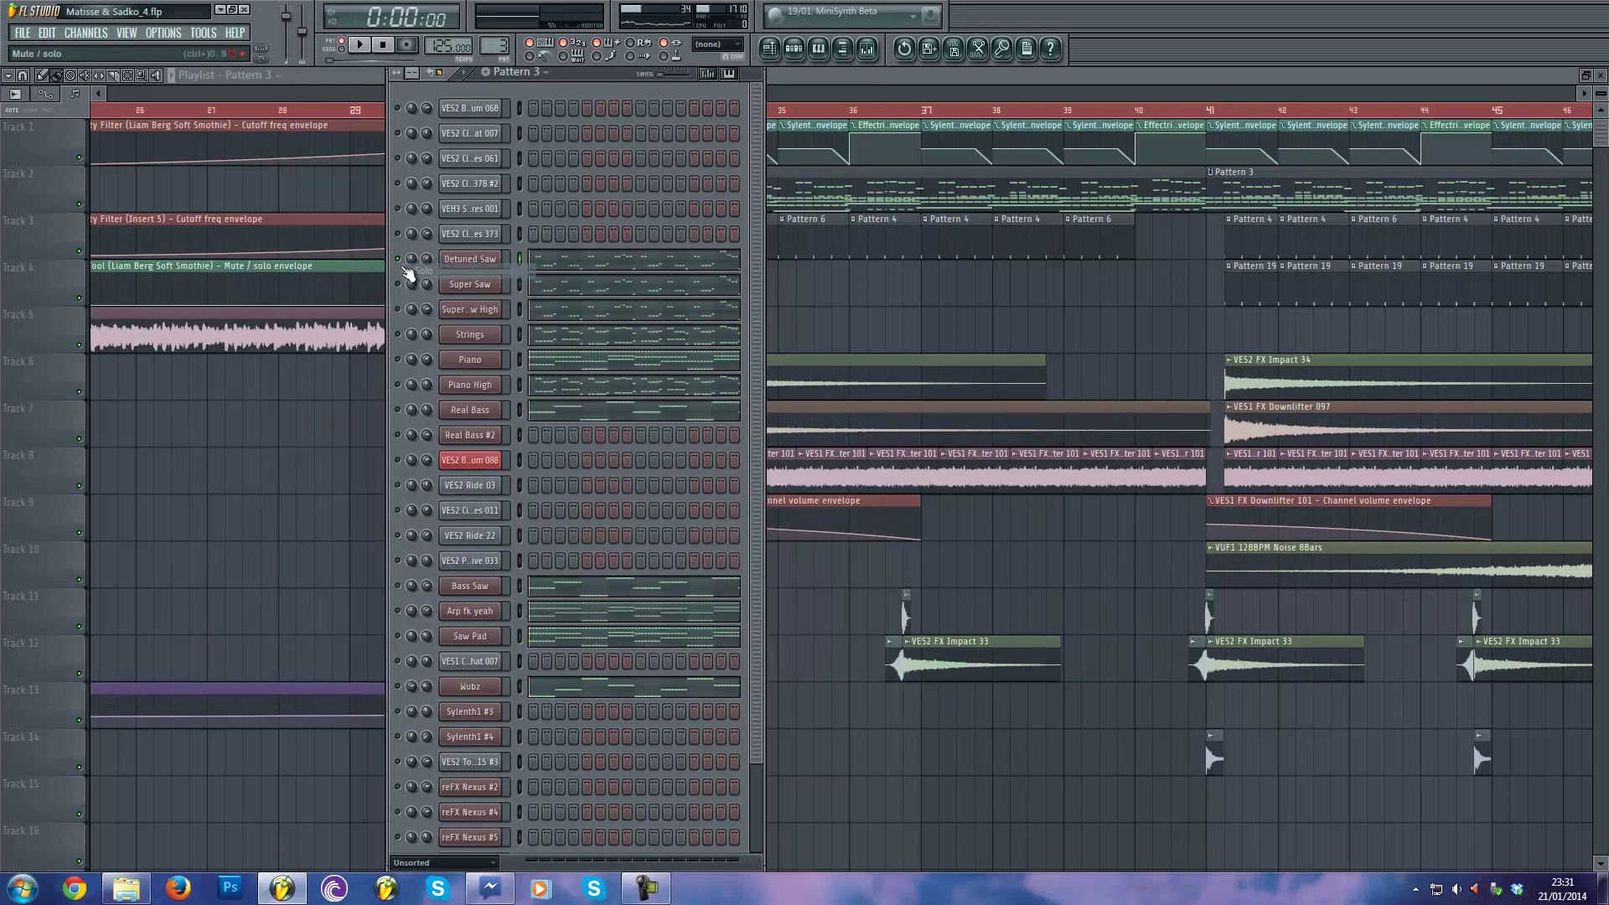
Show the Detuned Saw's Nexus preset LD Detuned Lead 5 and its Single Layer Leads category.
click(490, 260)
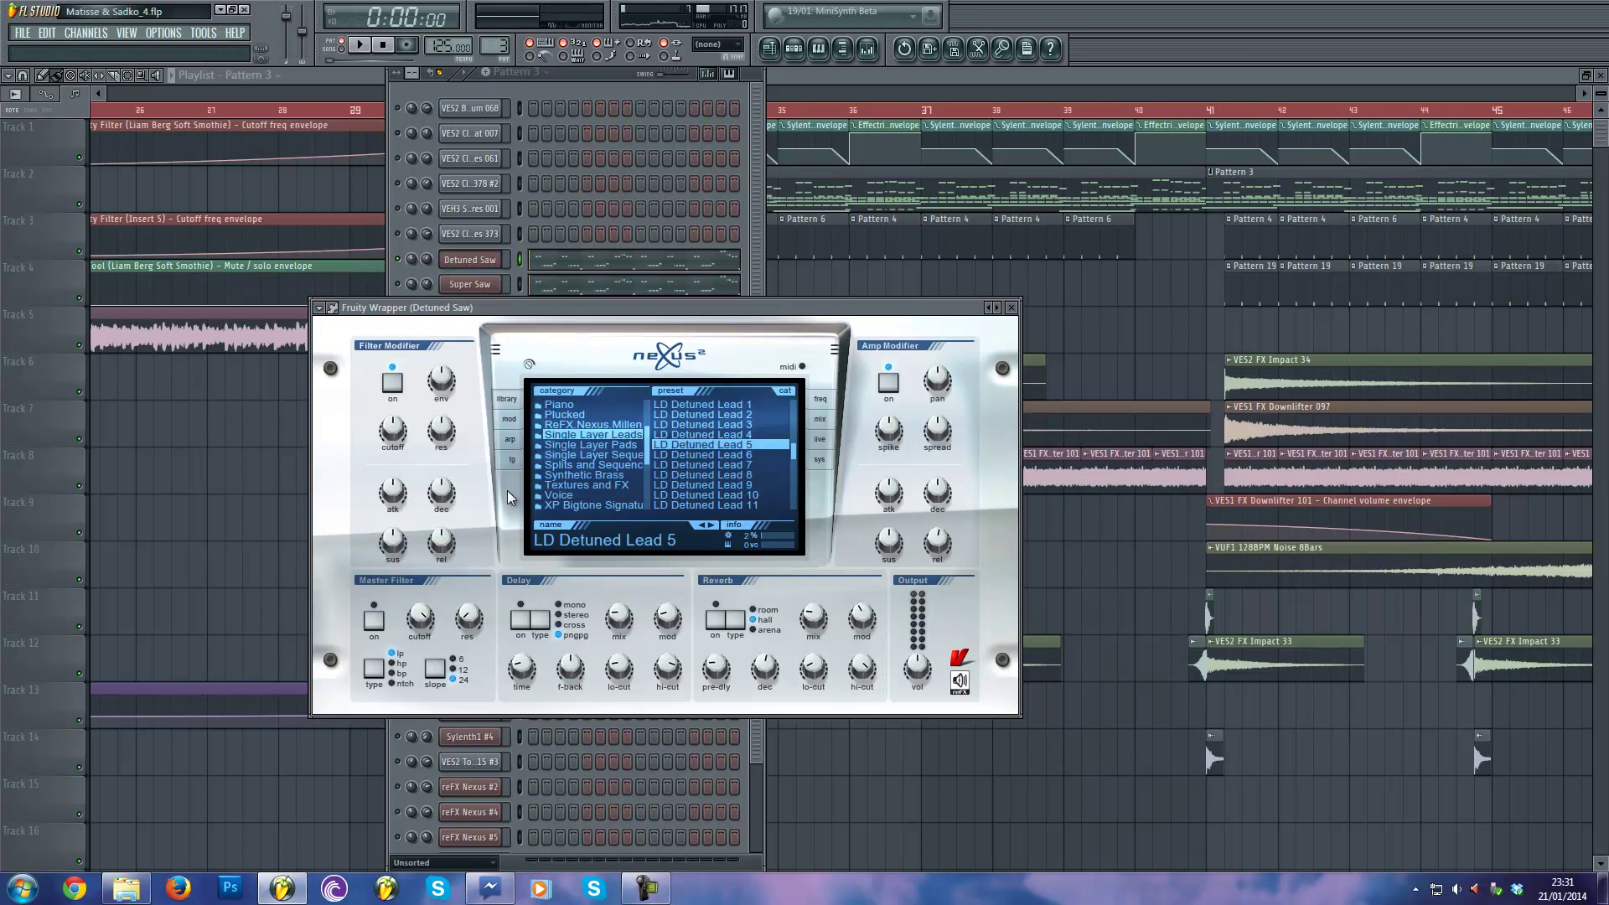
scroll(563, 468, up, 3)
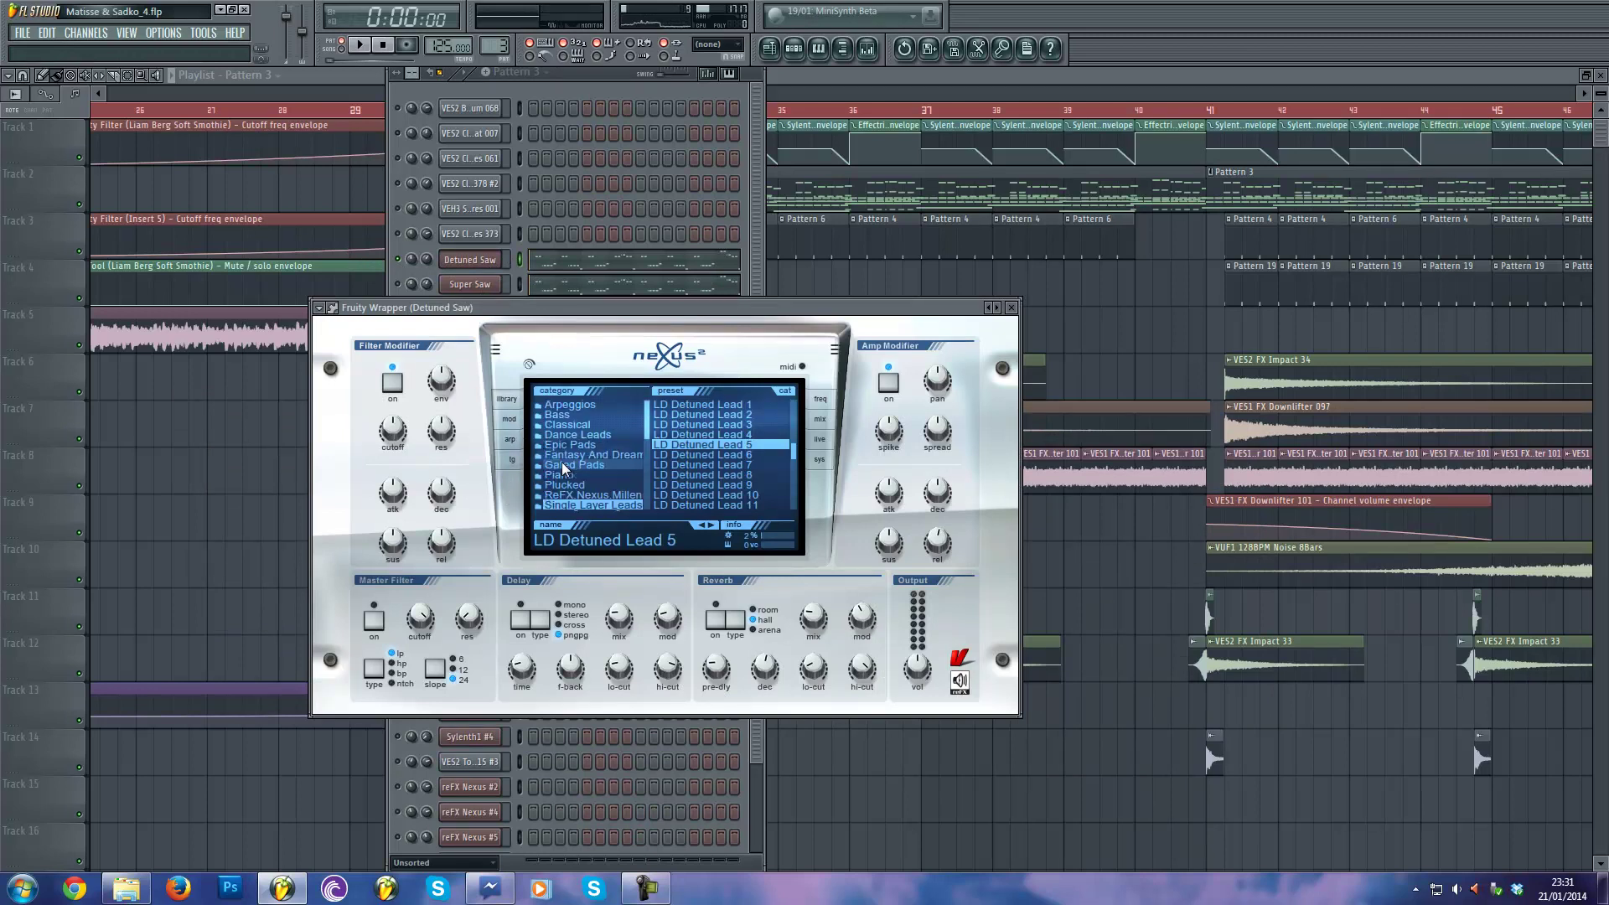
scroll(563, 468, down, 1)
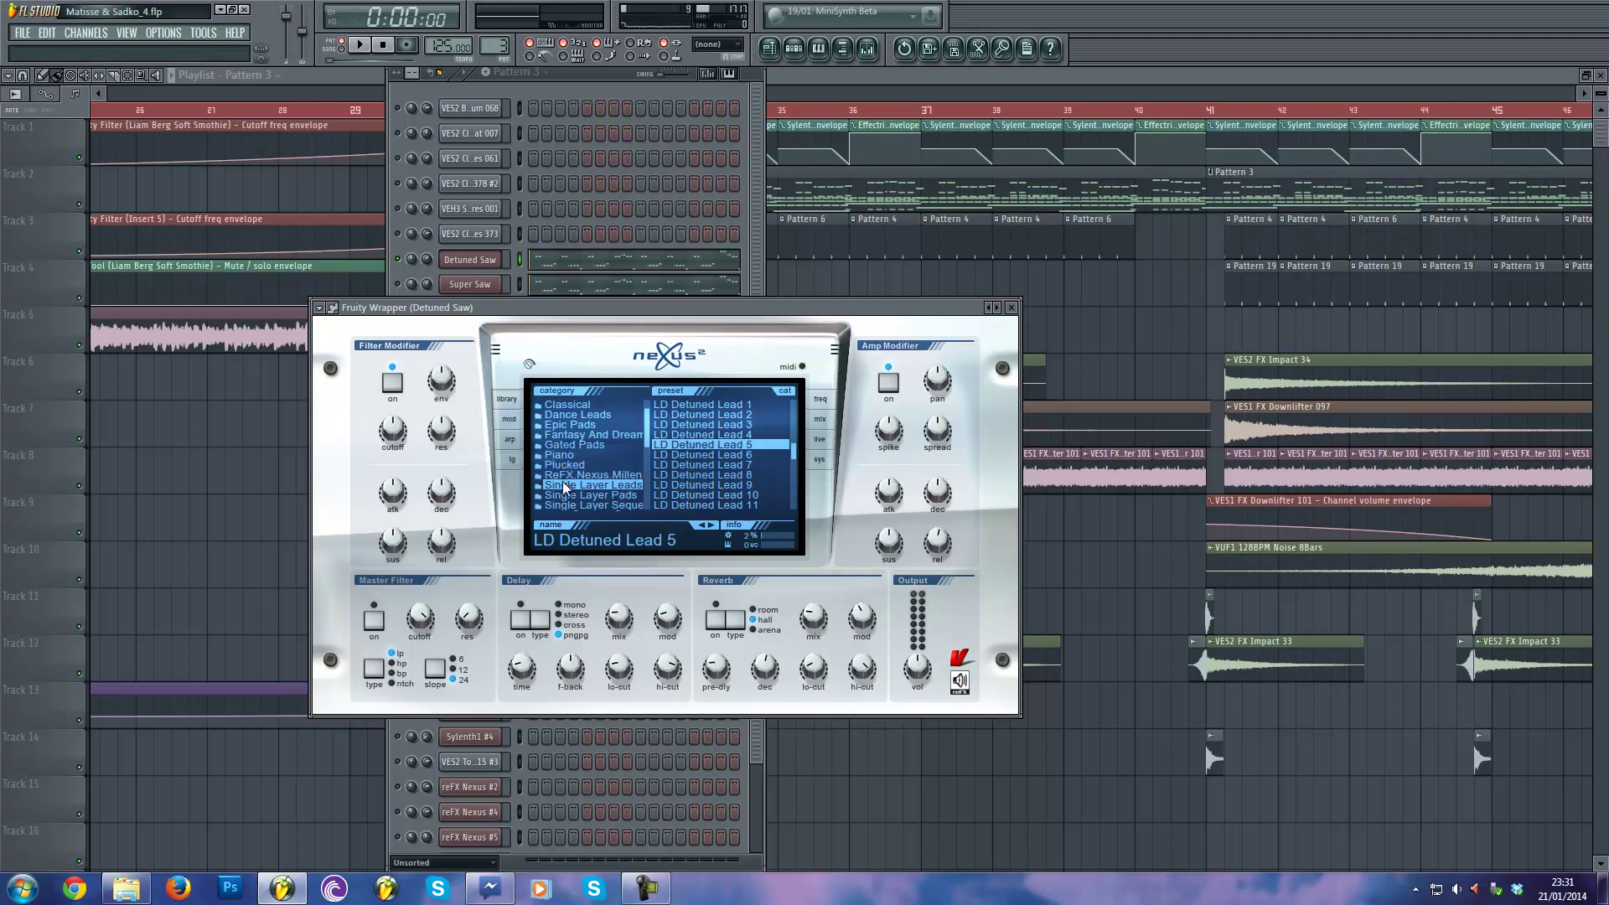
key(Escape)
Listen to the Detuned Saw layer of Pattern 3 on its own.
click(490, 261)
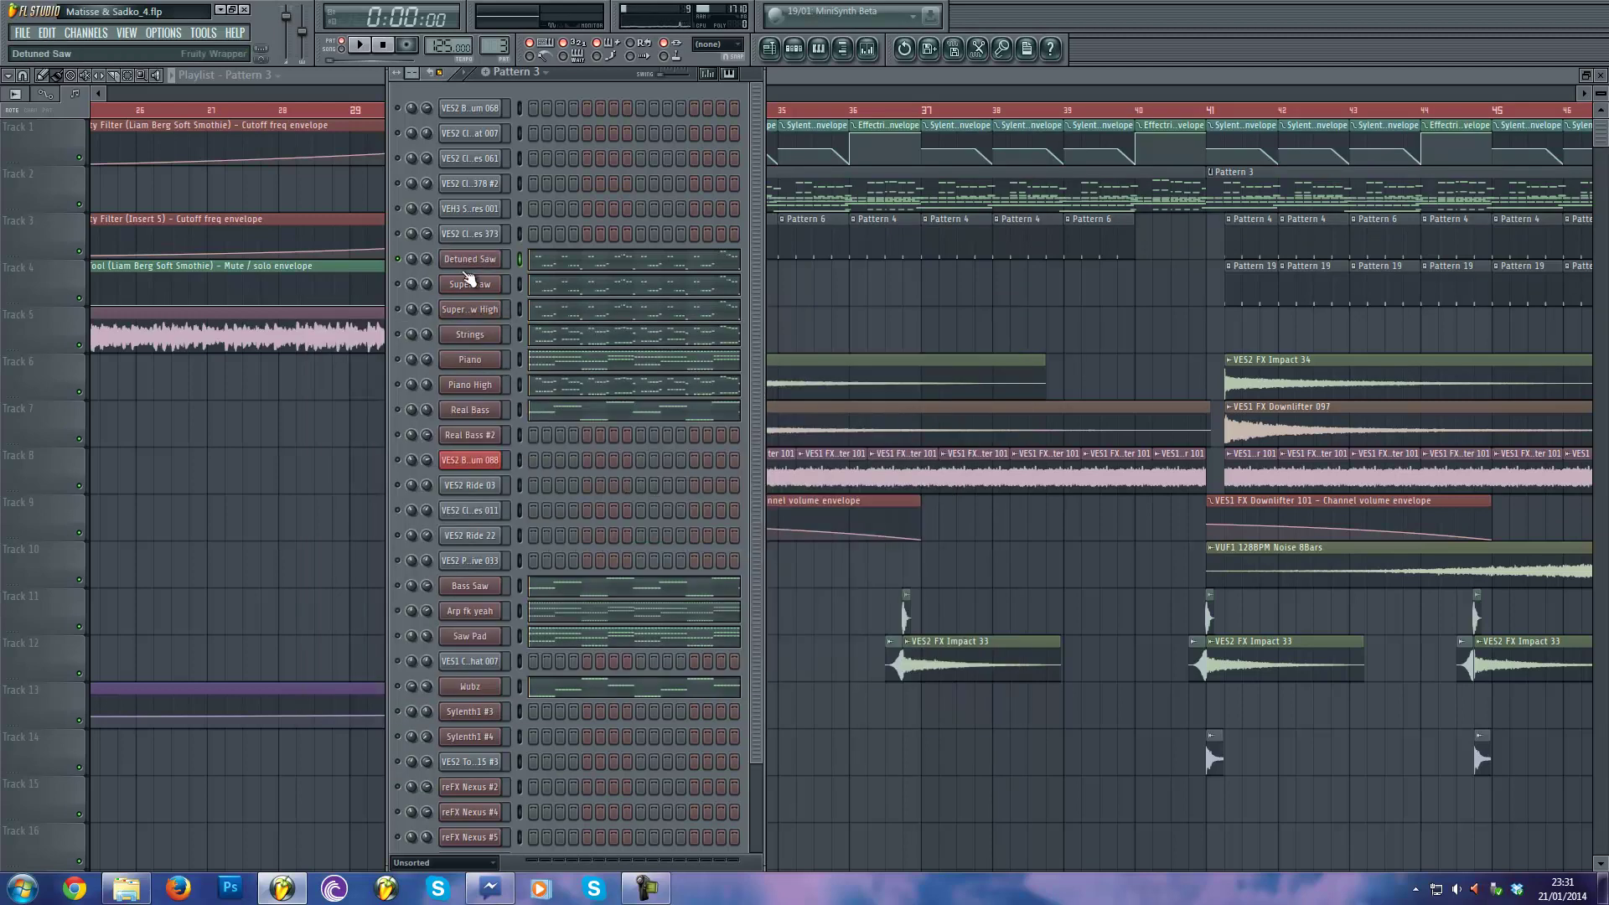
key(space)
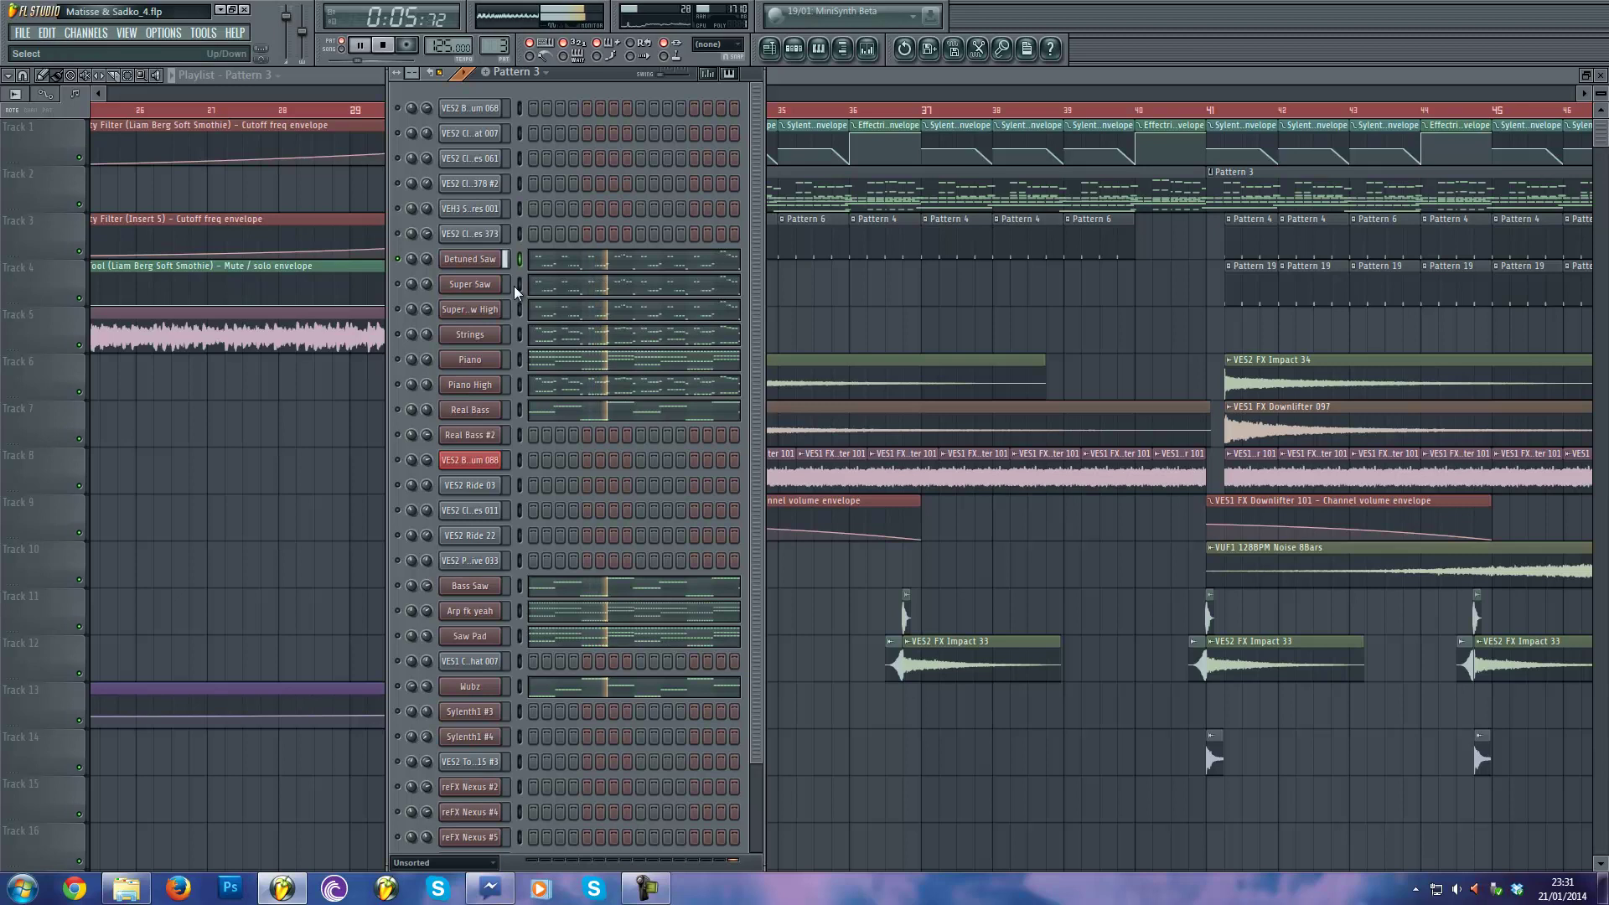
key(space)
Inspect Part A and Part B of the Super Saw's Sylenth1 patch and listen to that channel soloed.
right_click(399, 285)
click(457, 295)
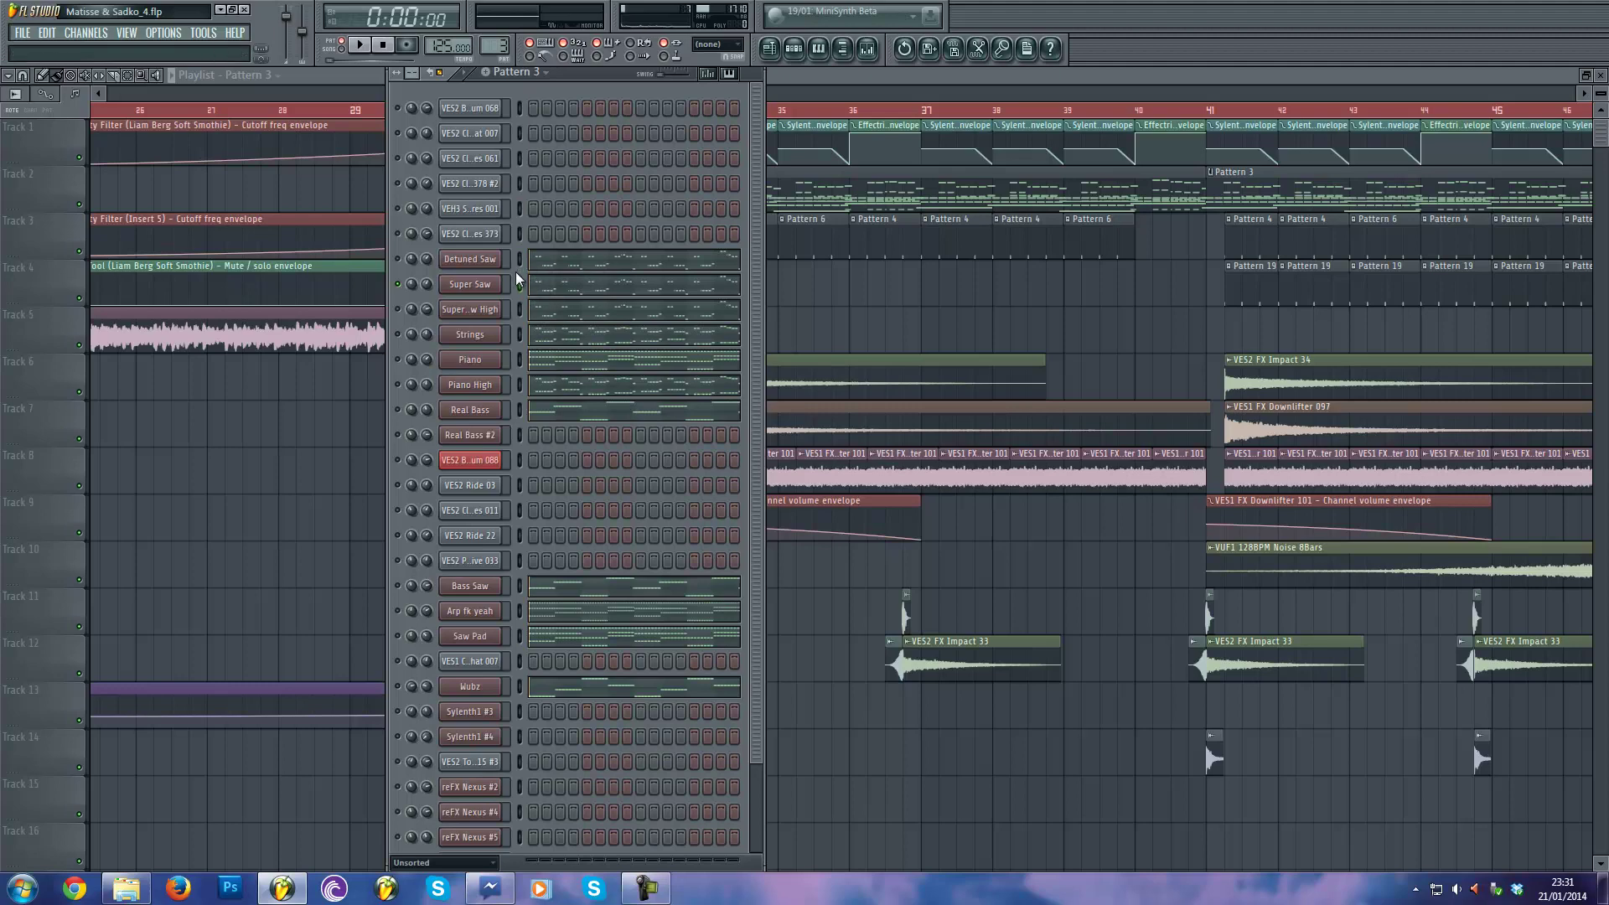
click(466, 286)
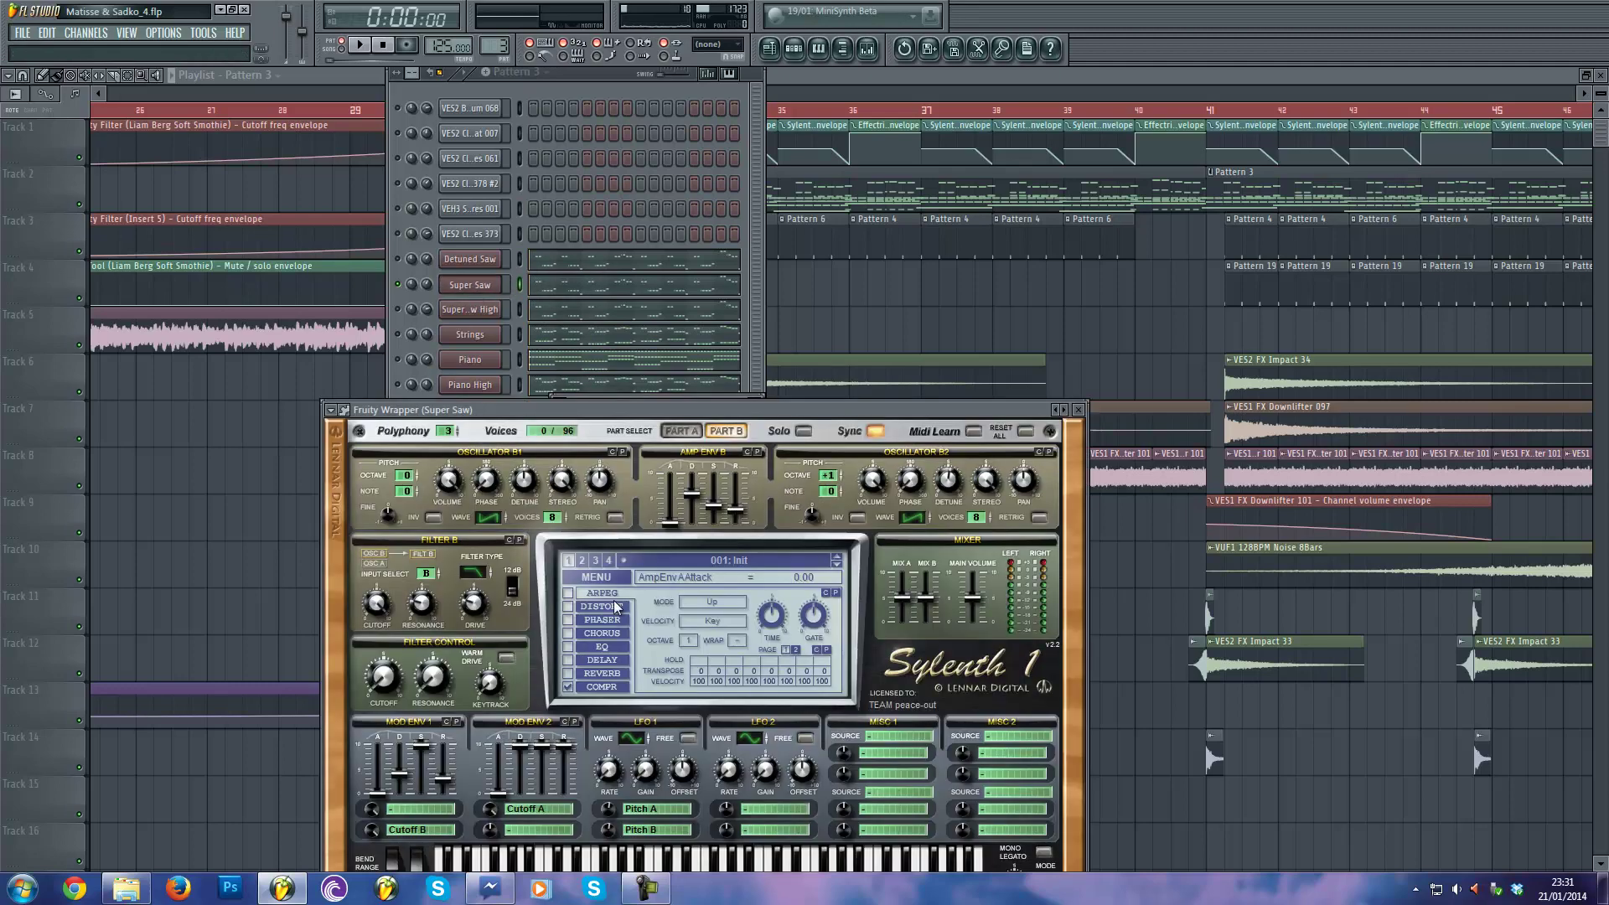
click(675, 431)
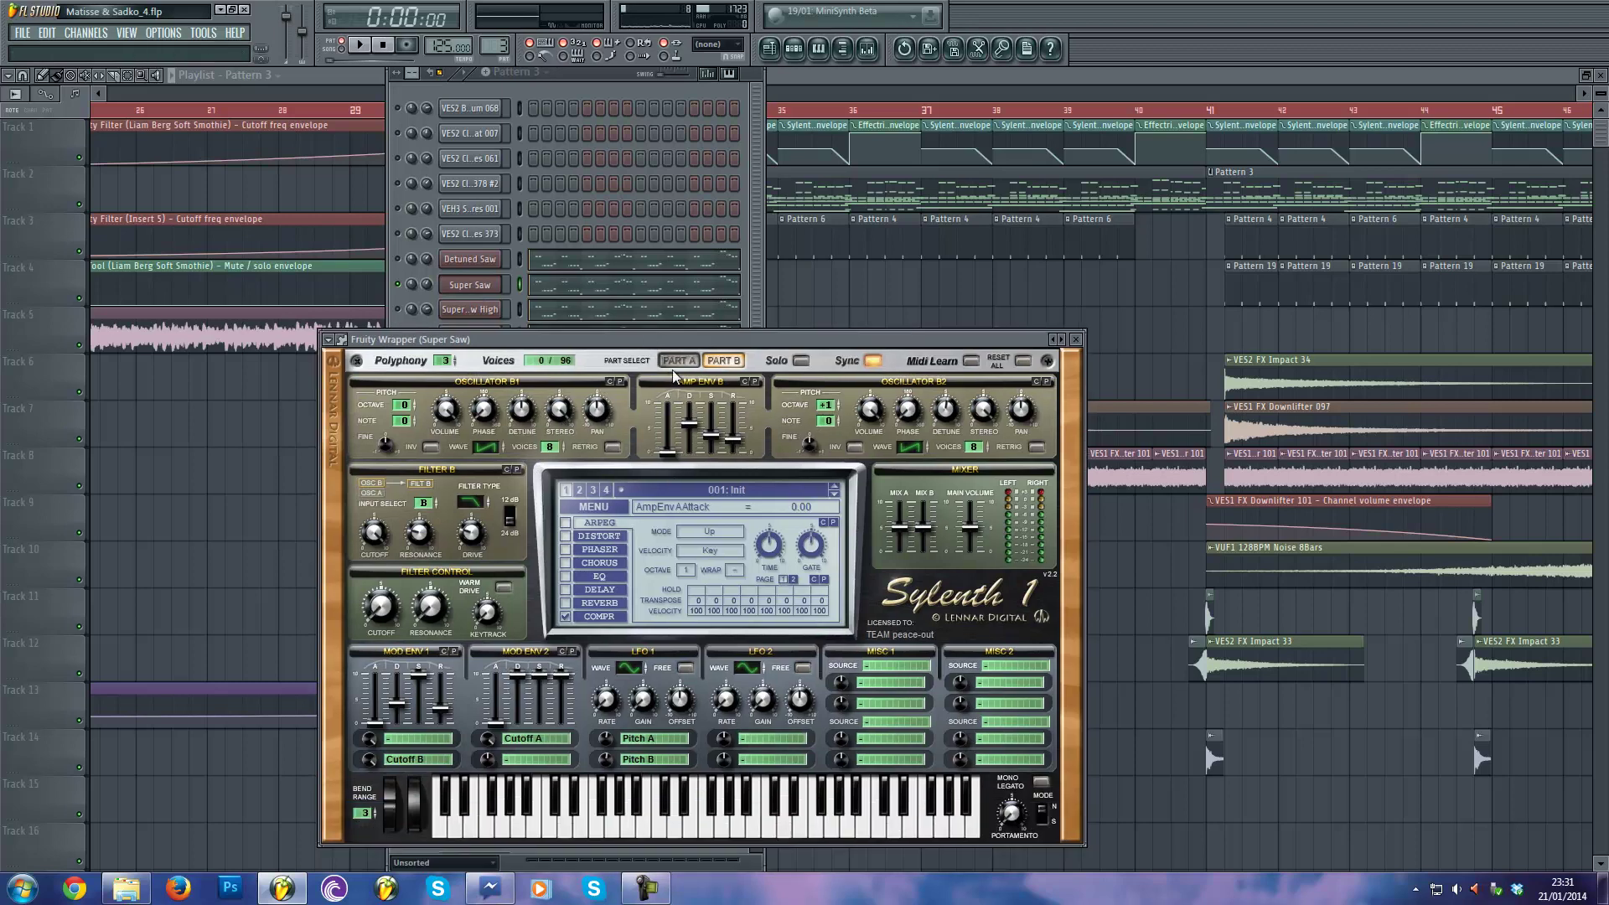
click(721, 361)
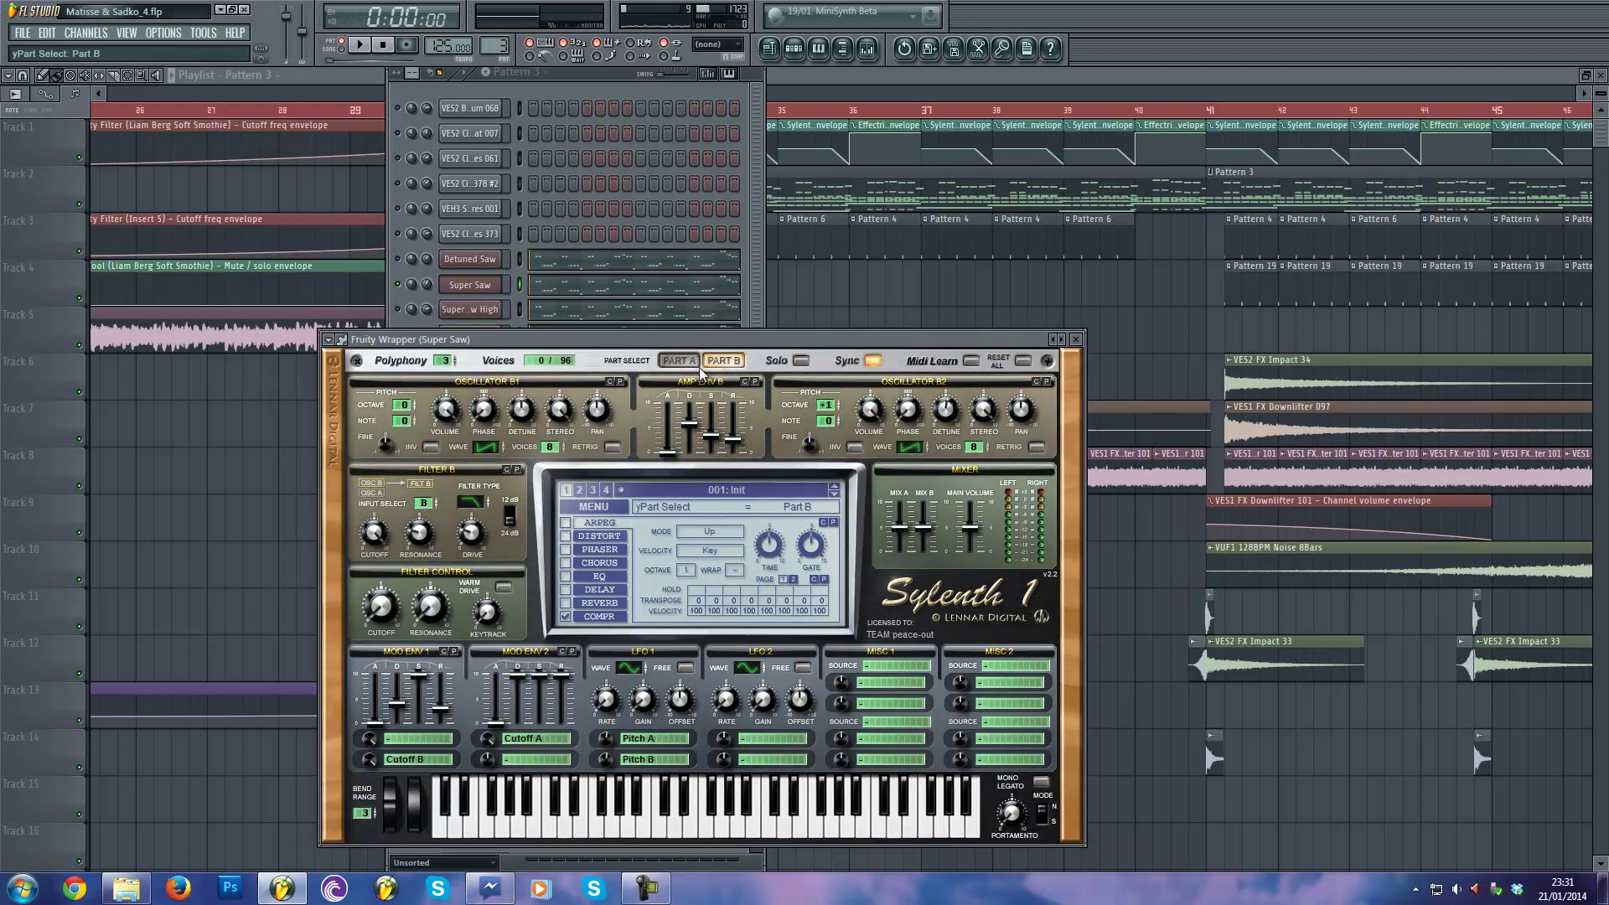
click(680, 361)
click(723, 362)
click(680, 363)
key(Escape)
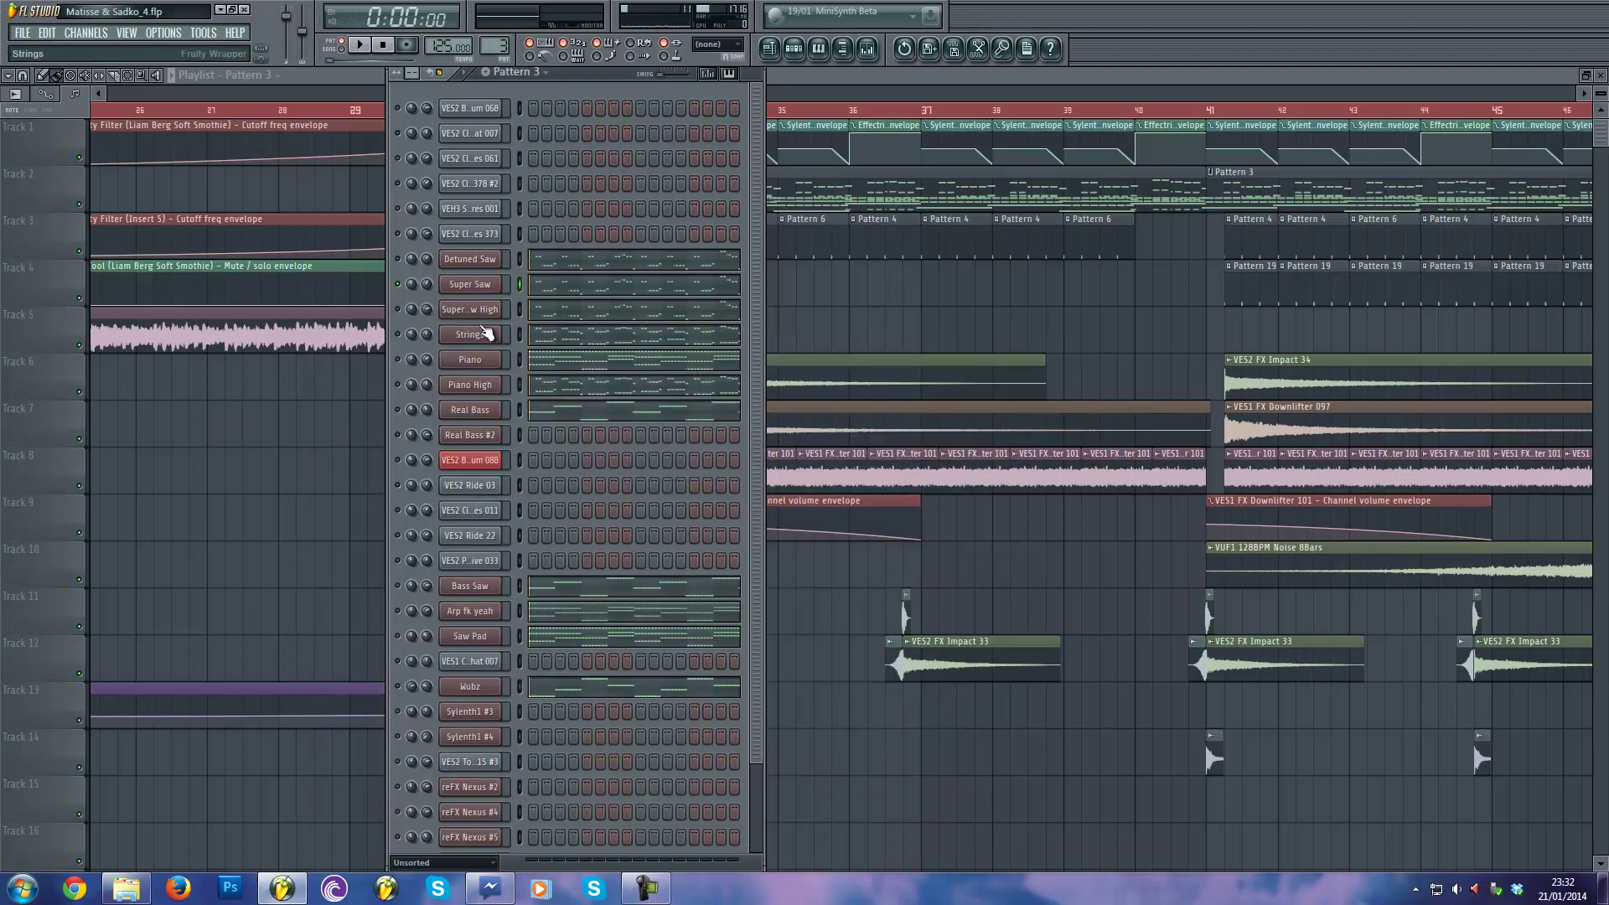
key(space)
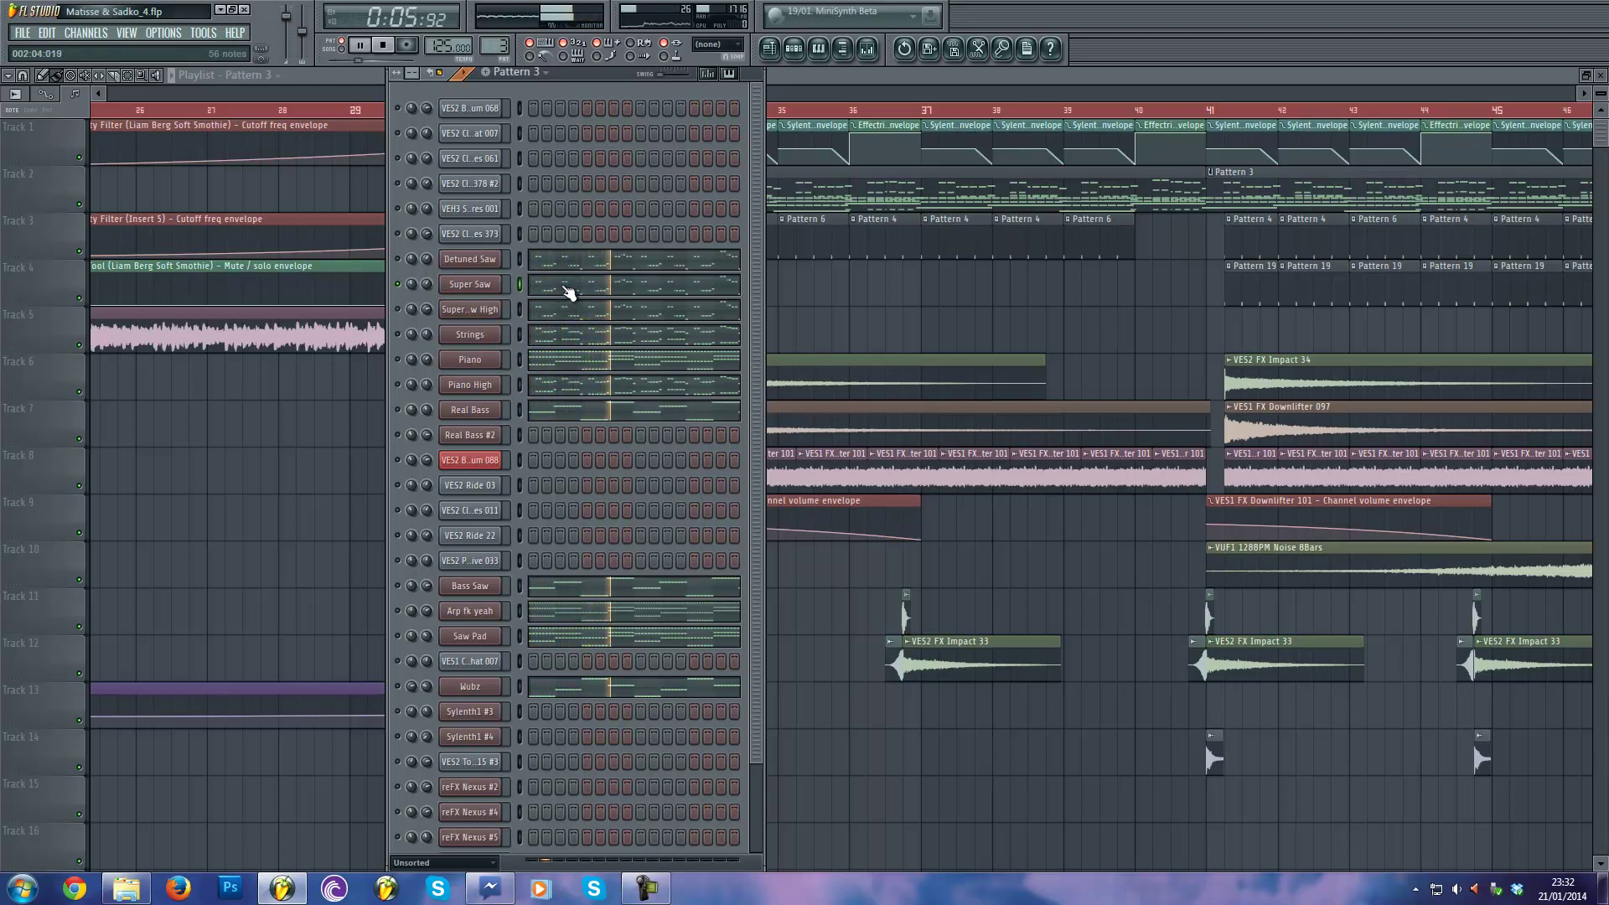
key(space)
Solo the Super Saw High channel and view its Nexus preset LD Angel One in the XP Dance Vol.2 category.
click(399, 309)
click(471, 309)
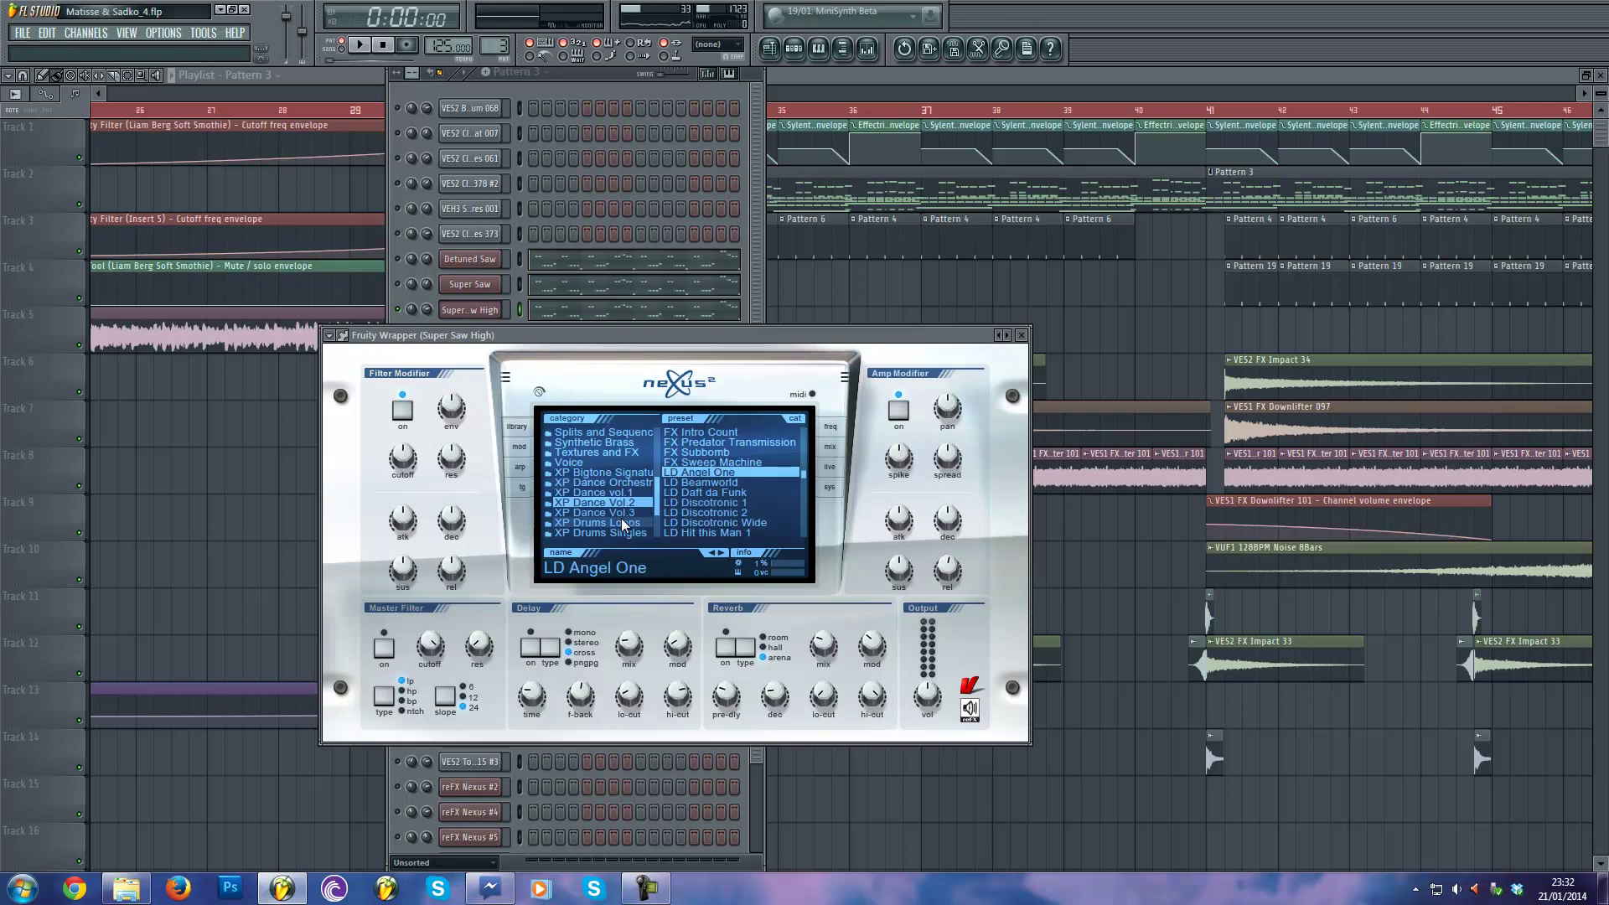
key(Escape)
click(469, 314)
key(Escape)
View the Detuned Saw's plugin again and play that channel soloed for a moment.
click(471, 262)
click(471, 262)
key(Escape)
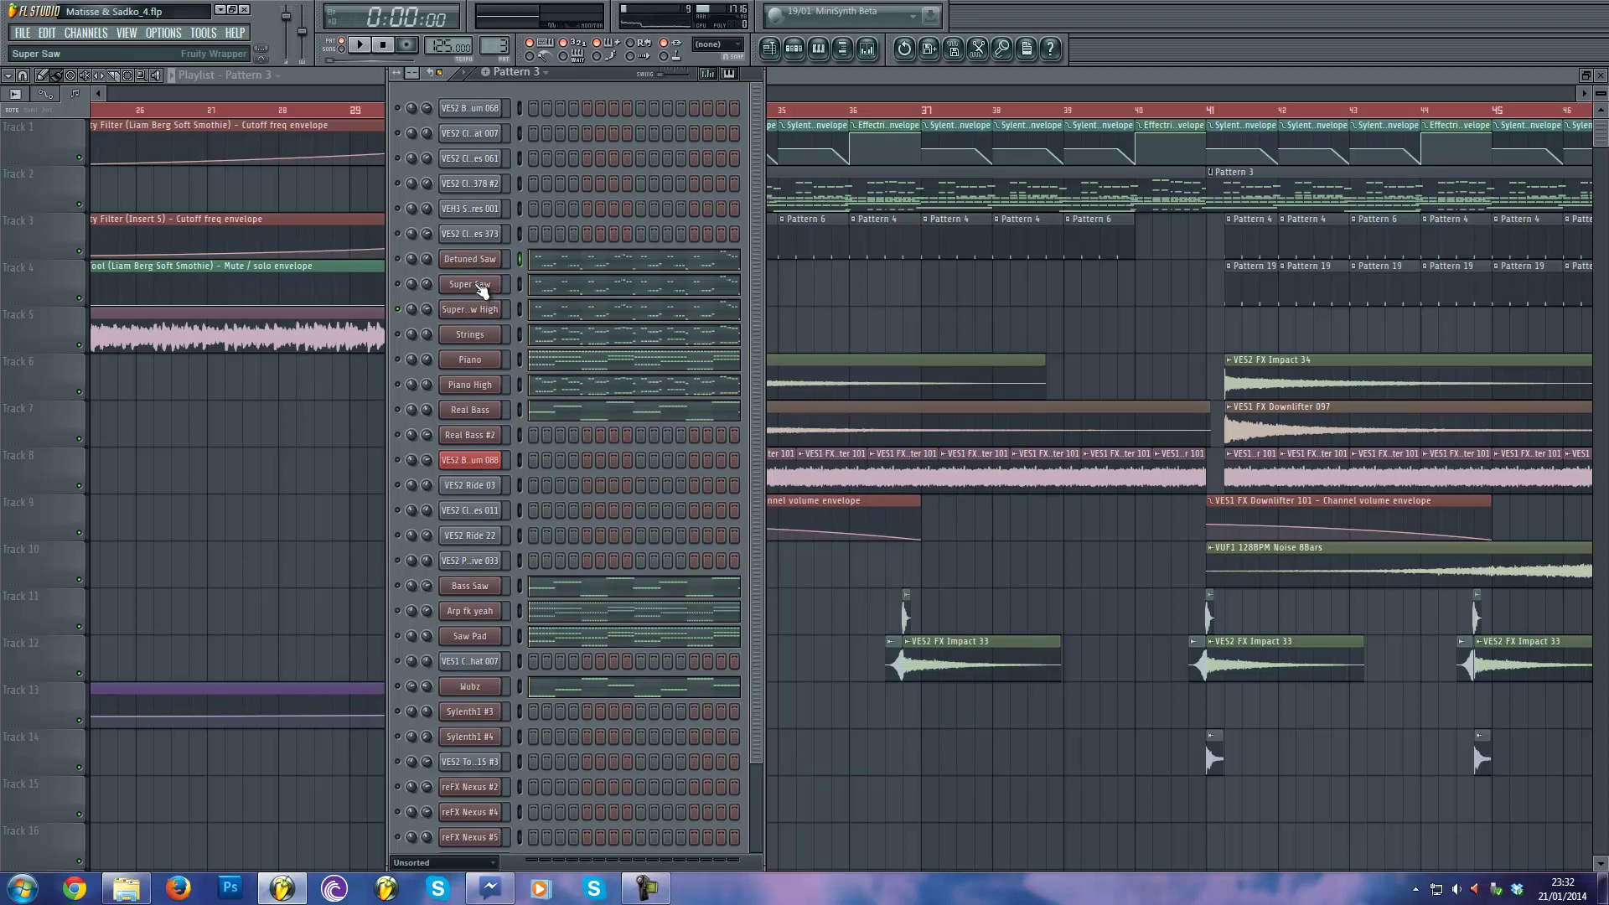
click(397, 259)
key(space)
Solo Super Saw High again, recheck its LD Angel One preset, and listen to the layer in Pattern 3.
key(space)
right_click(401, 308)
click(409, 317)
click(484, 313)
key(space)
key(space)
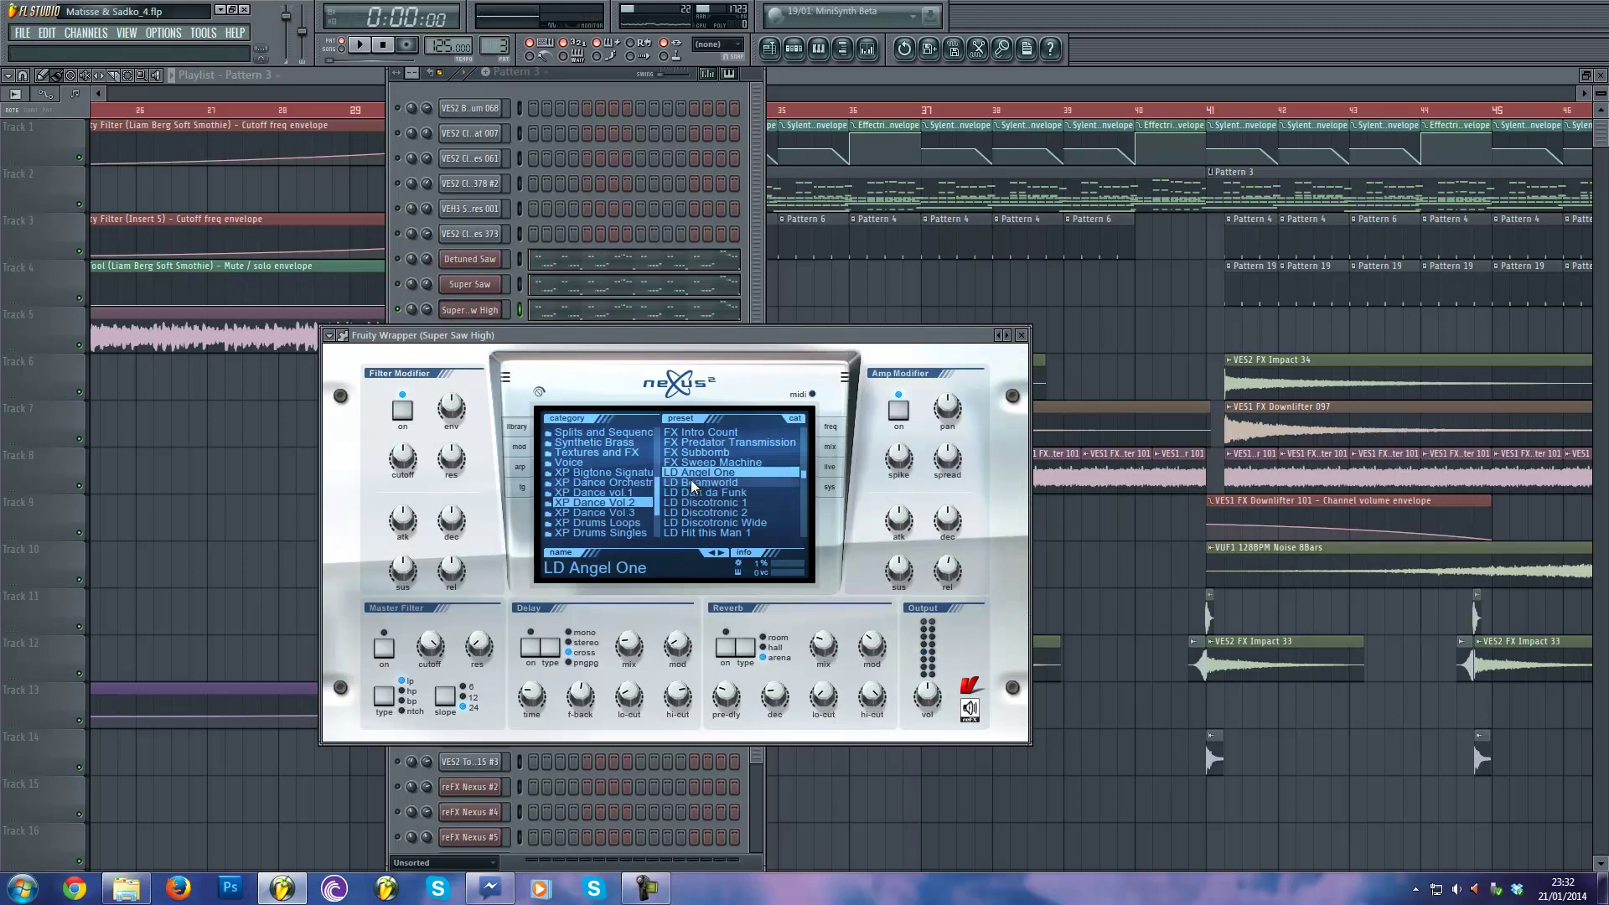
key(Escape)
key(Escape)
key(space)
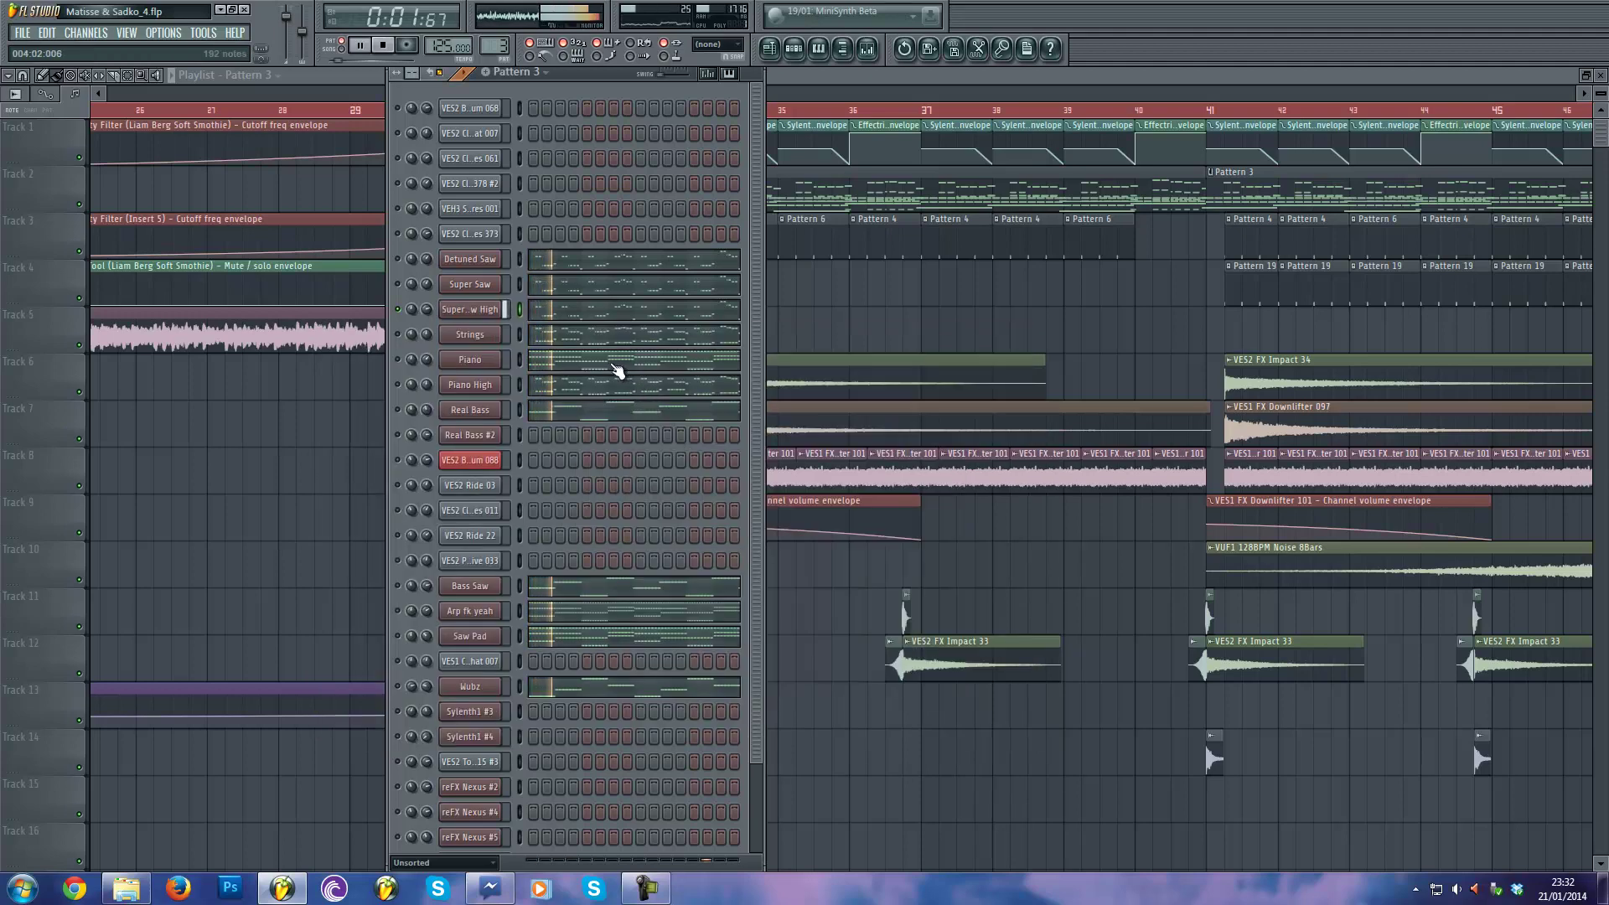
key(space)
Solo the Strings channel and listen to it while following its Pattern 3 notes in the piano roll.
right_click(398, 336)
click(411, 348)
key(space)
click(560, 339)
scroll(563, 345, down, 8)
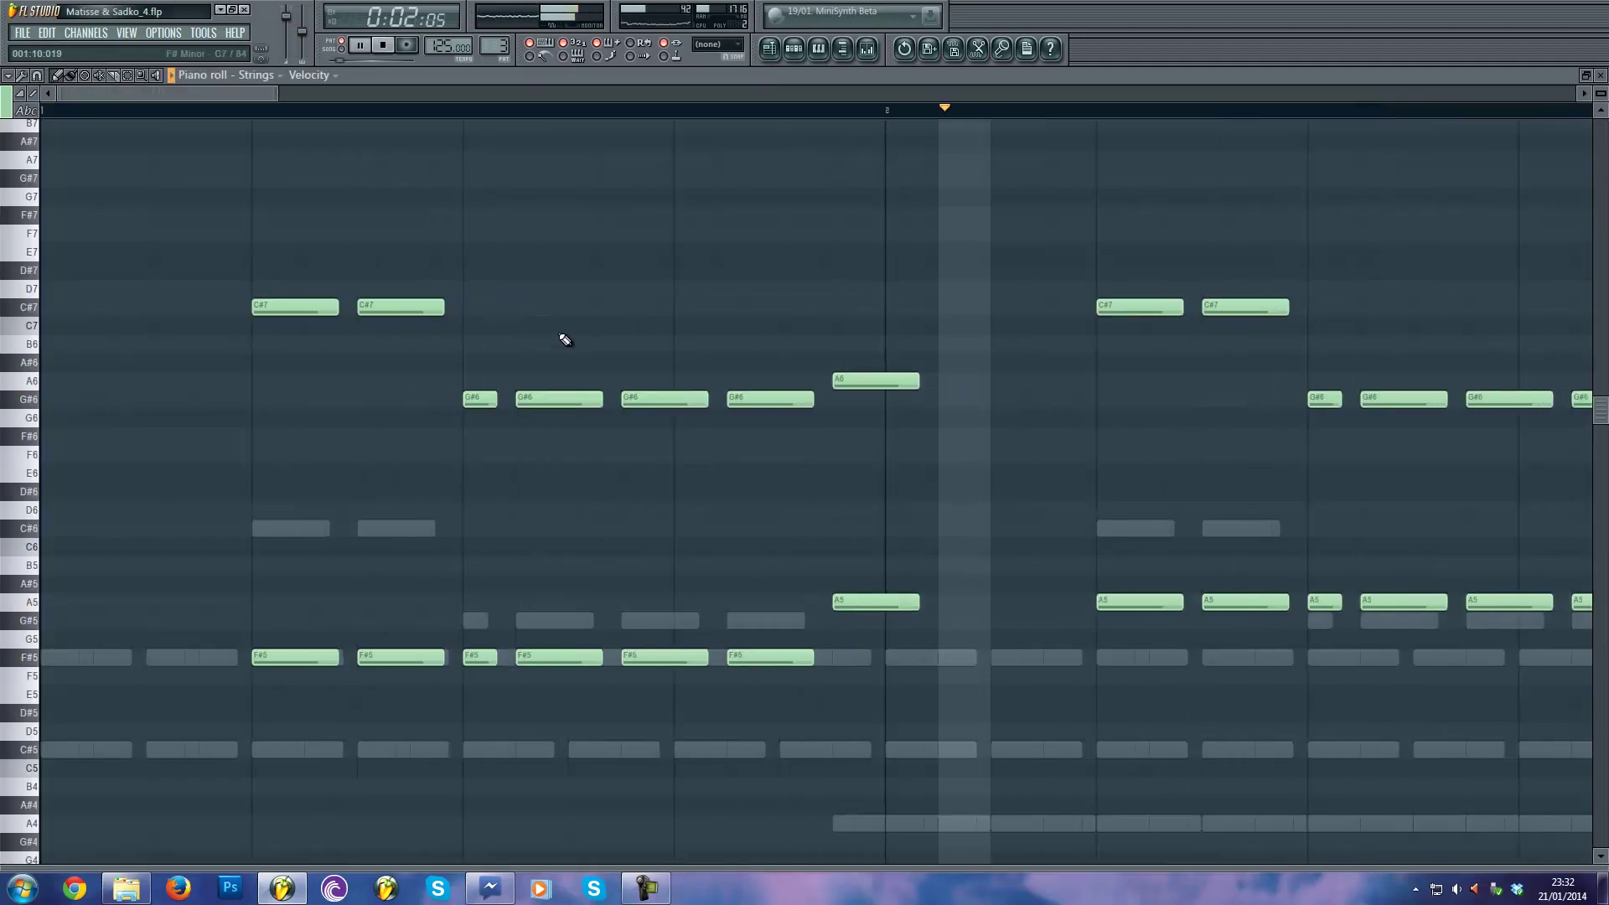
scroll(445, 430, down, 3)
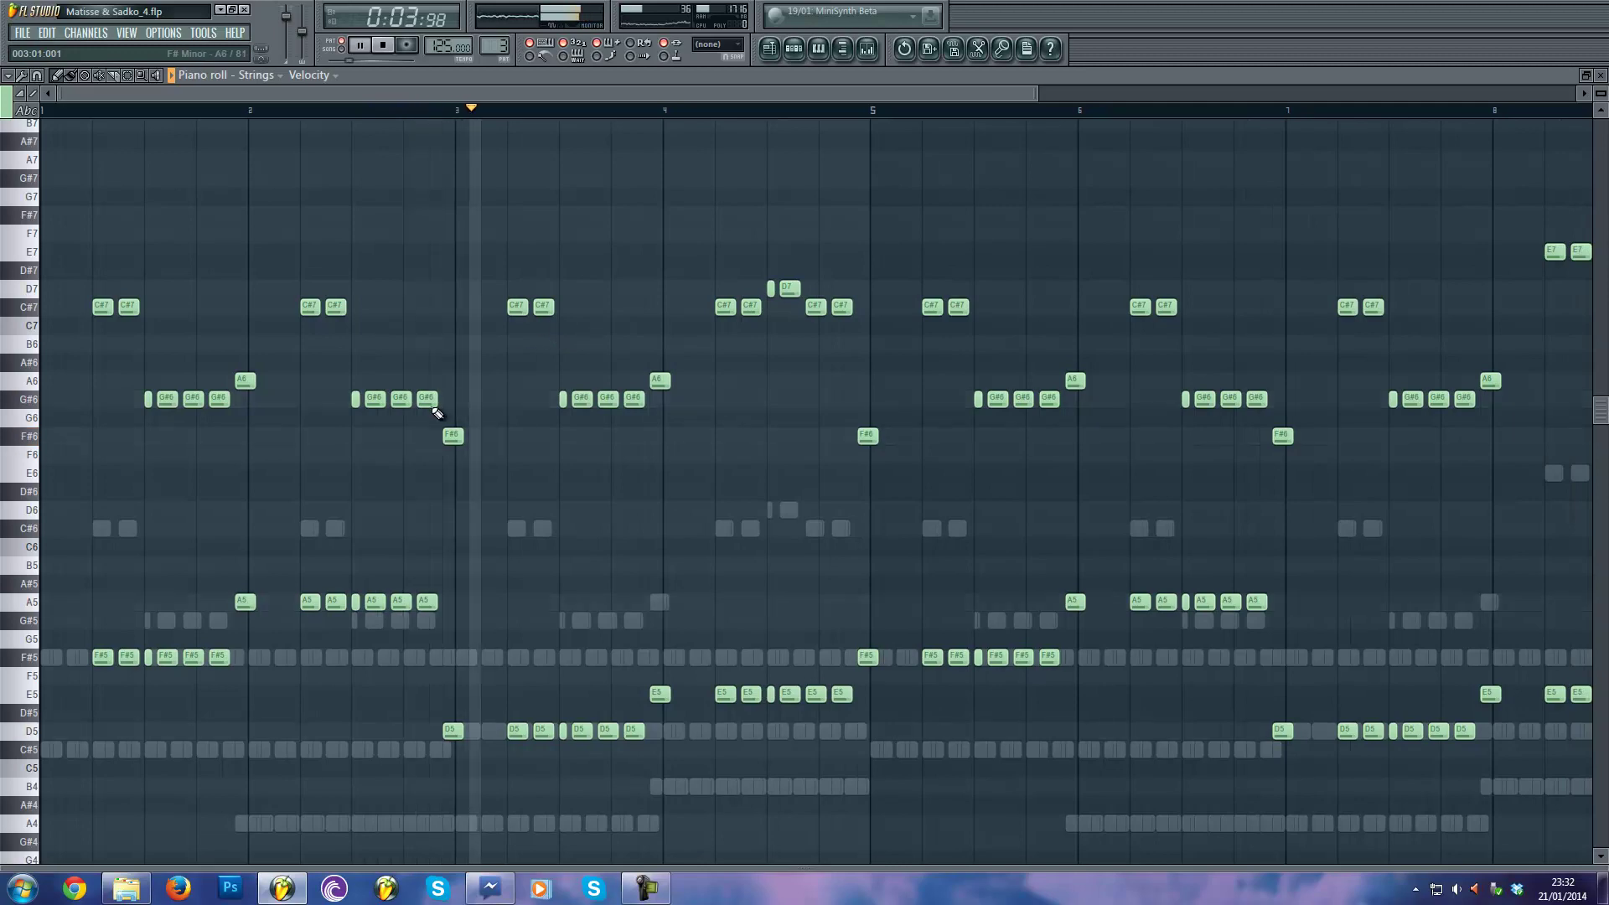
scroll(205, 396, up, 2)
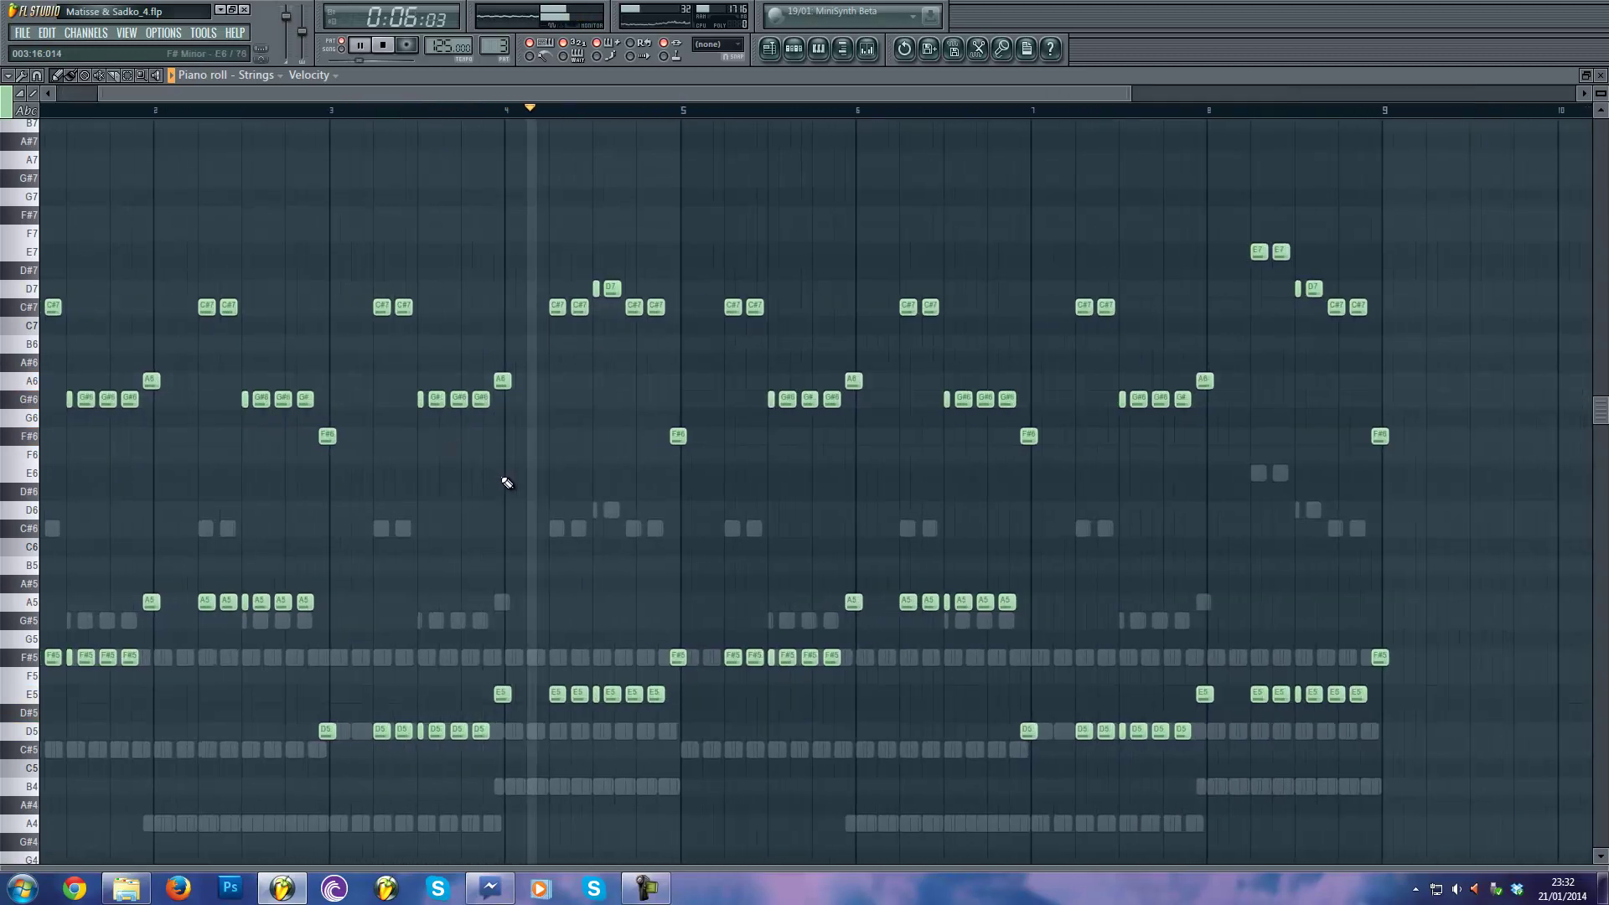
key(F7)
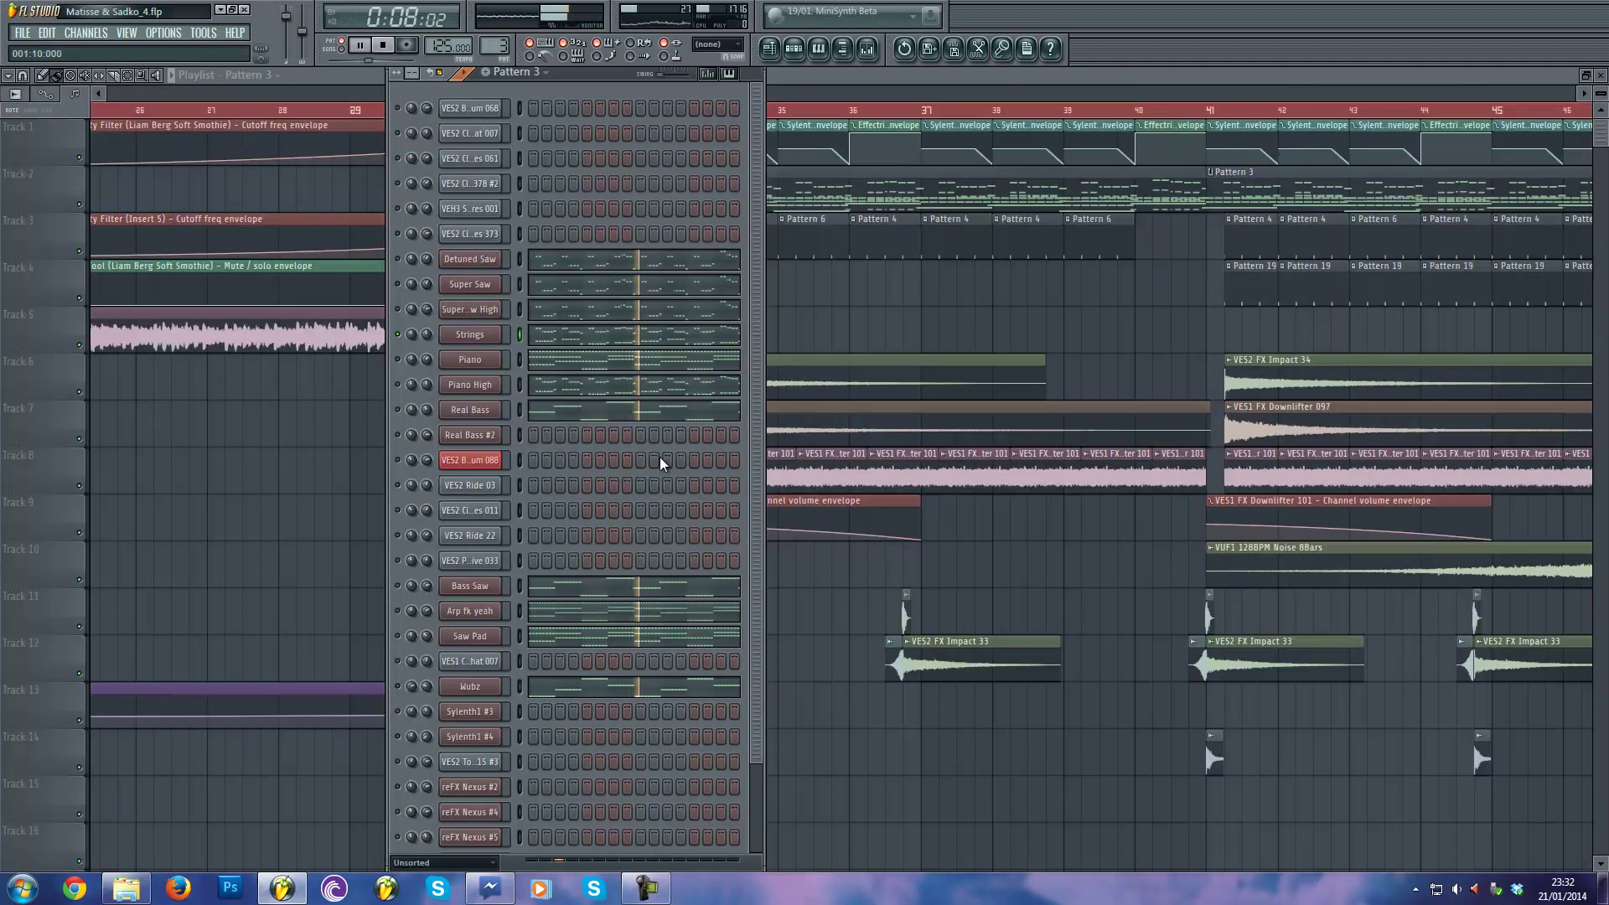
key(space)
Examine the upper and lower notes of the Strings part in the piano roll with playback stopped.
click(558, 343)
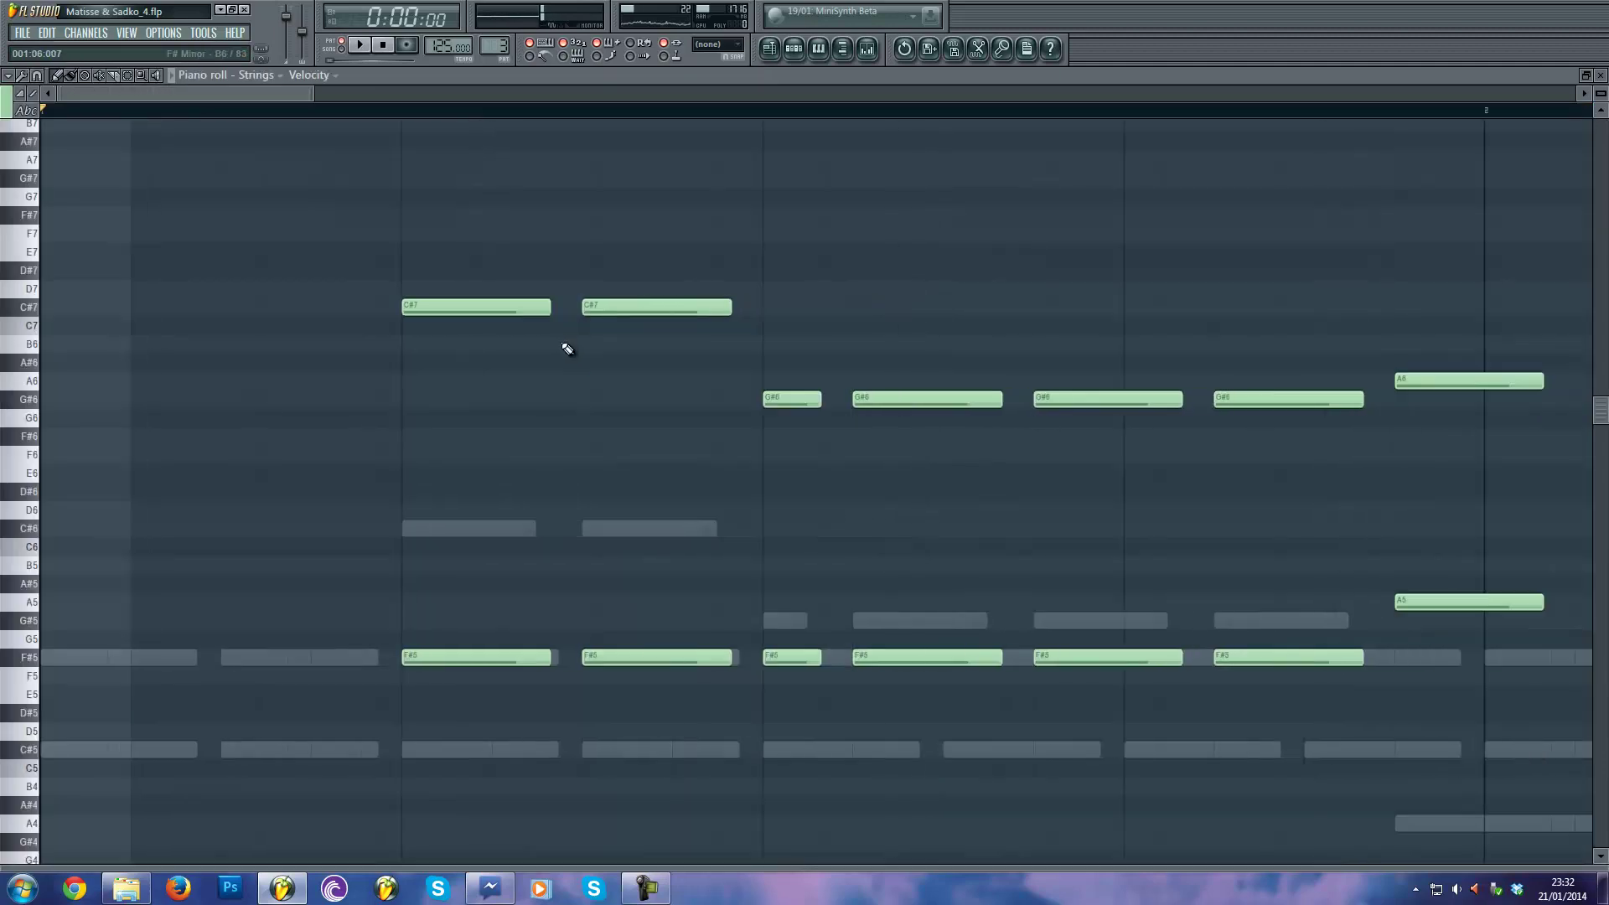
scroll(560, 344, down, 4)
scroll(359, 424, down, 2)
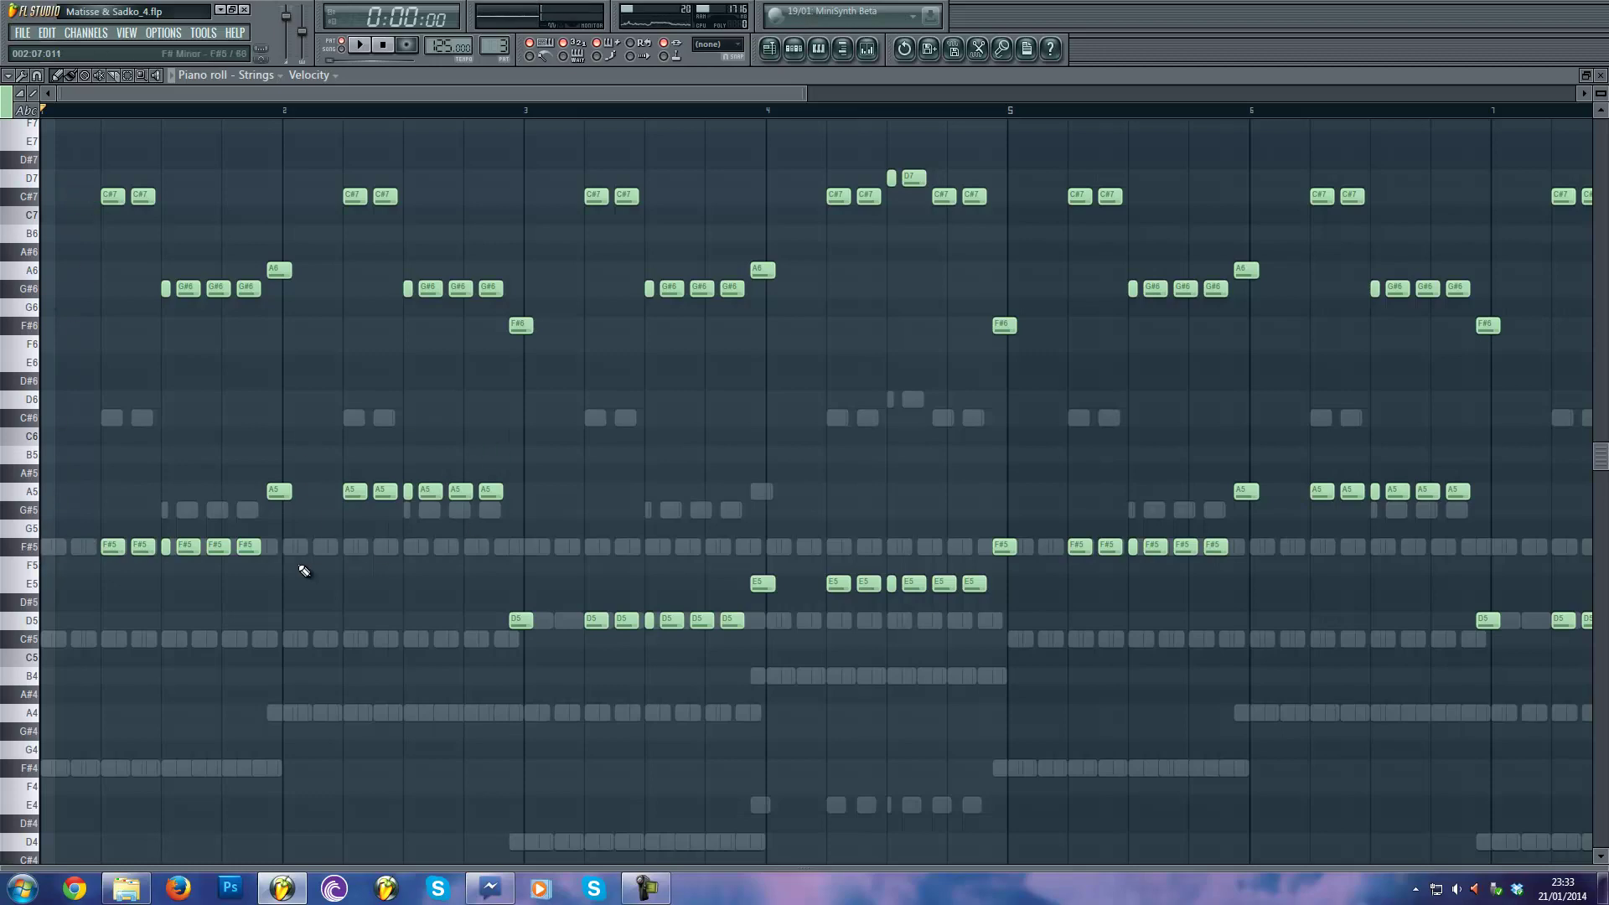
key(Escape)
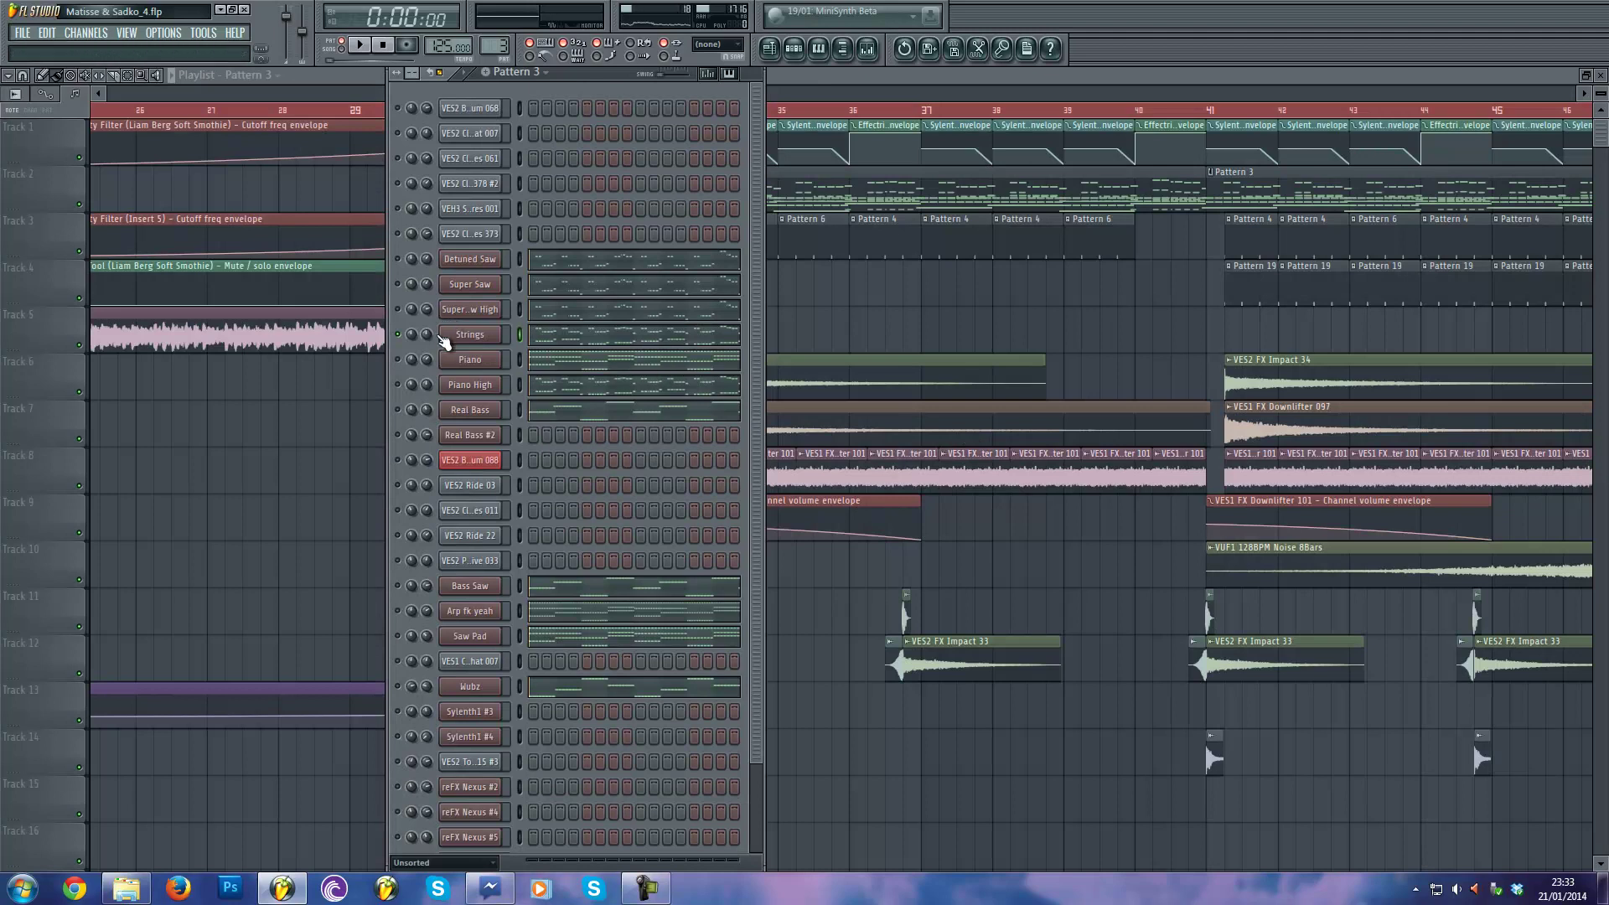
Solo the Piano channel and listen to it while viewing its repeated chord notes in the piano roll.
click(397, 360)
key(space)
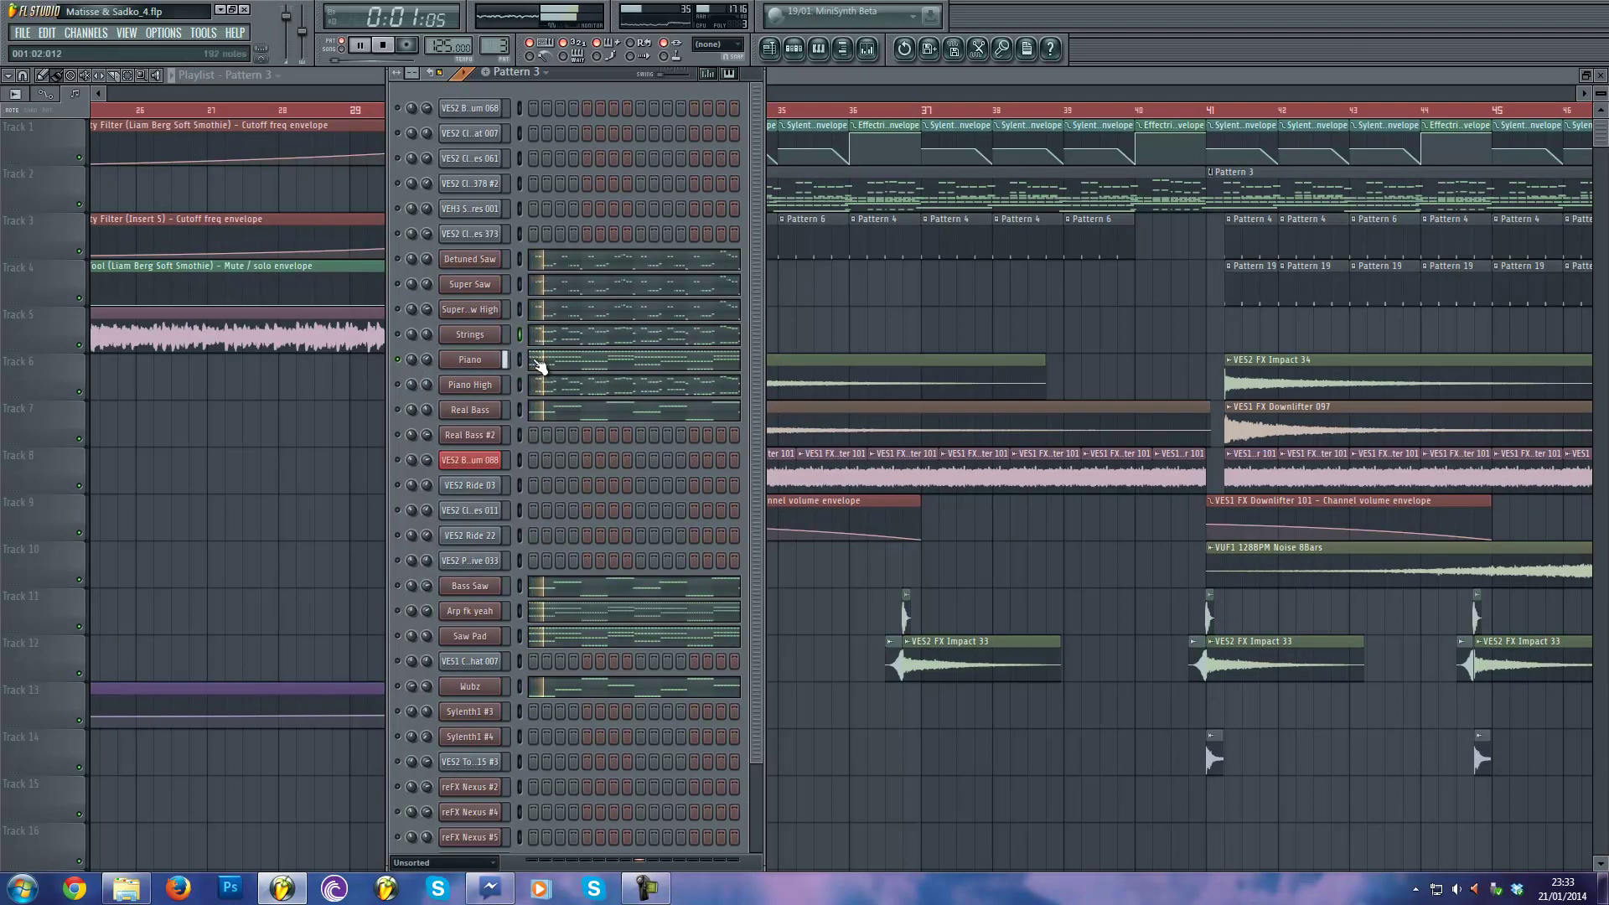
click(572, 373)
scroll(478, 342, down, 7)
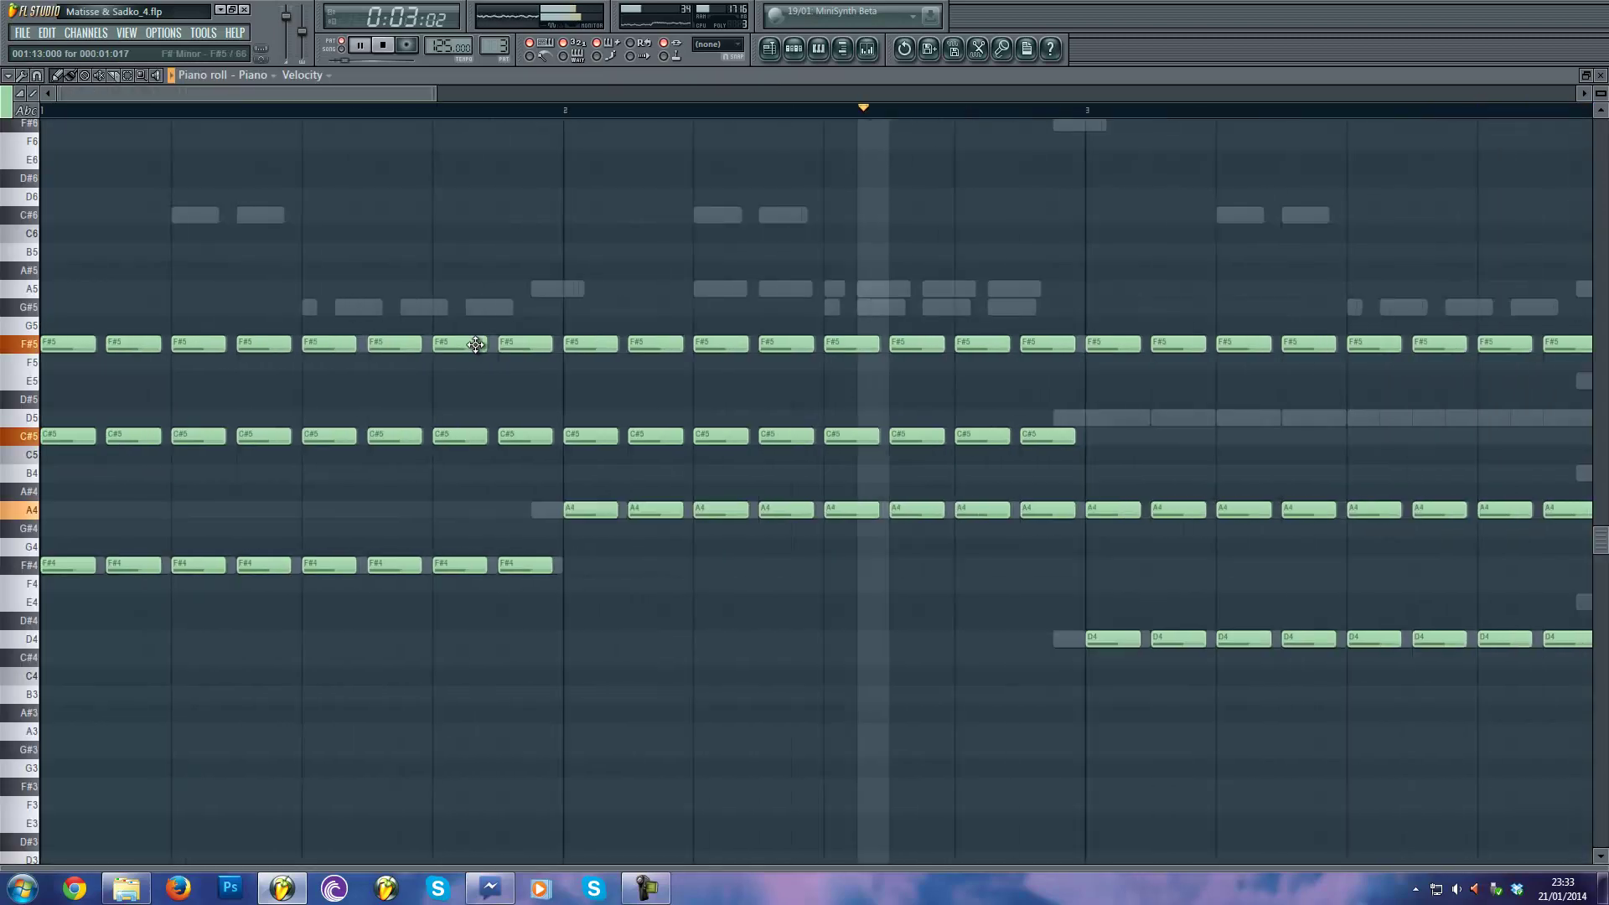
key(F7)
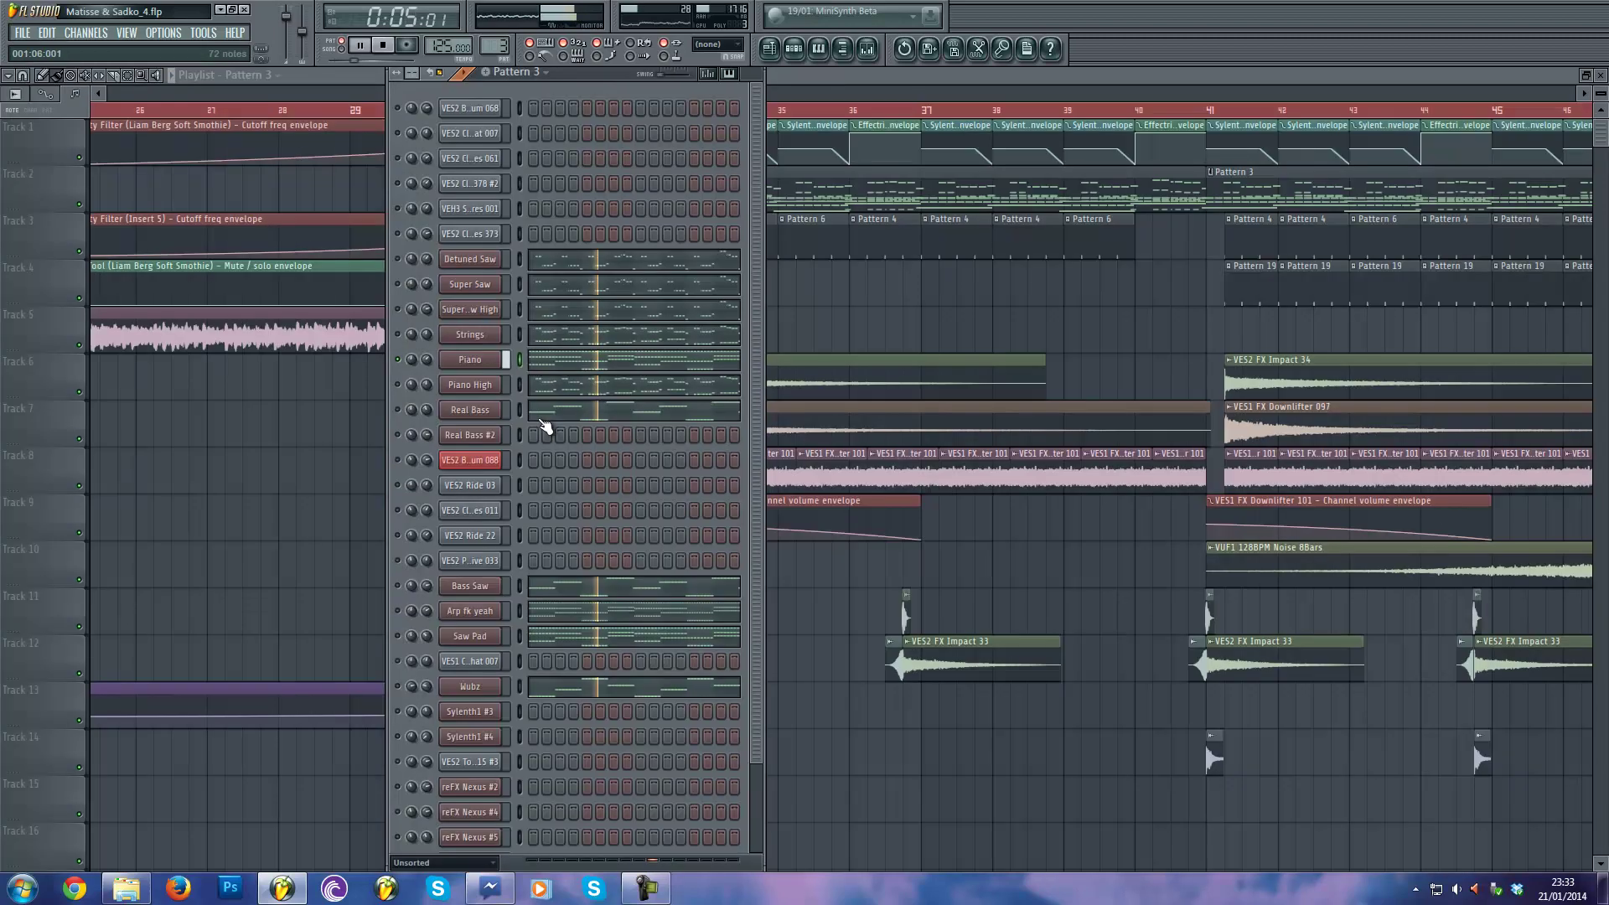
key(space)
Show the Piano channel's TruePianos settings with the Amber module and Wide preset, then close the plugin.
click(495, 362)
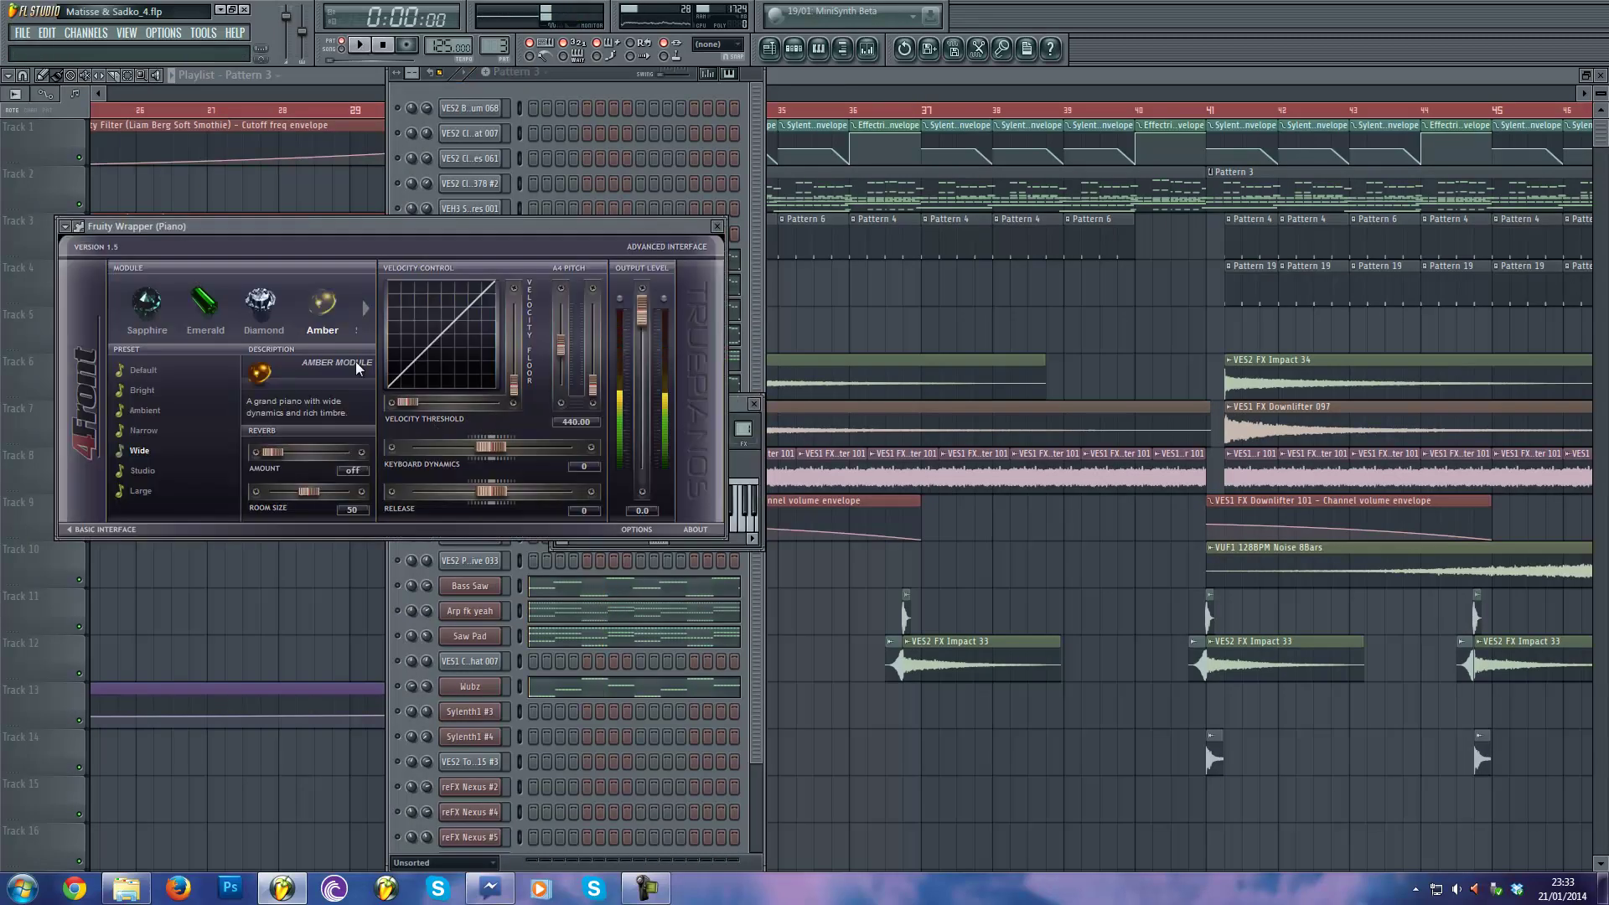
drag(119, 225, 188, 237)
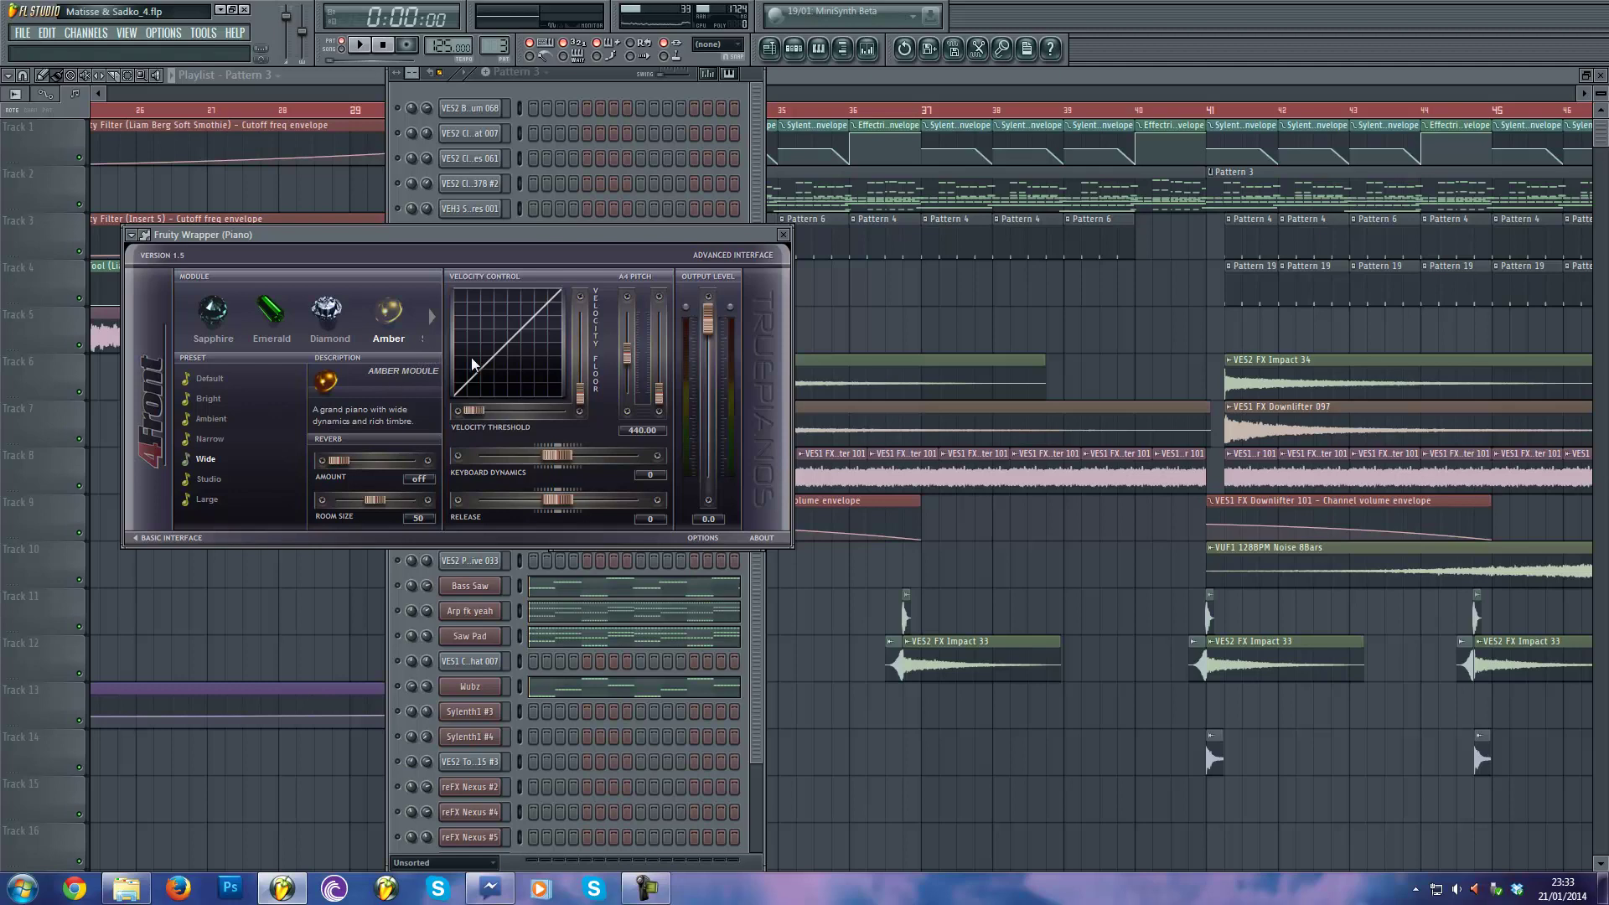
click(783, 234)
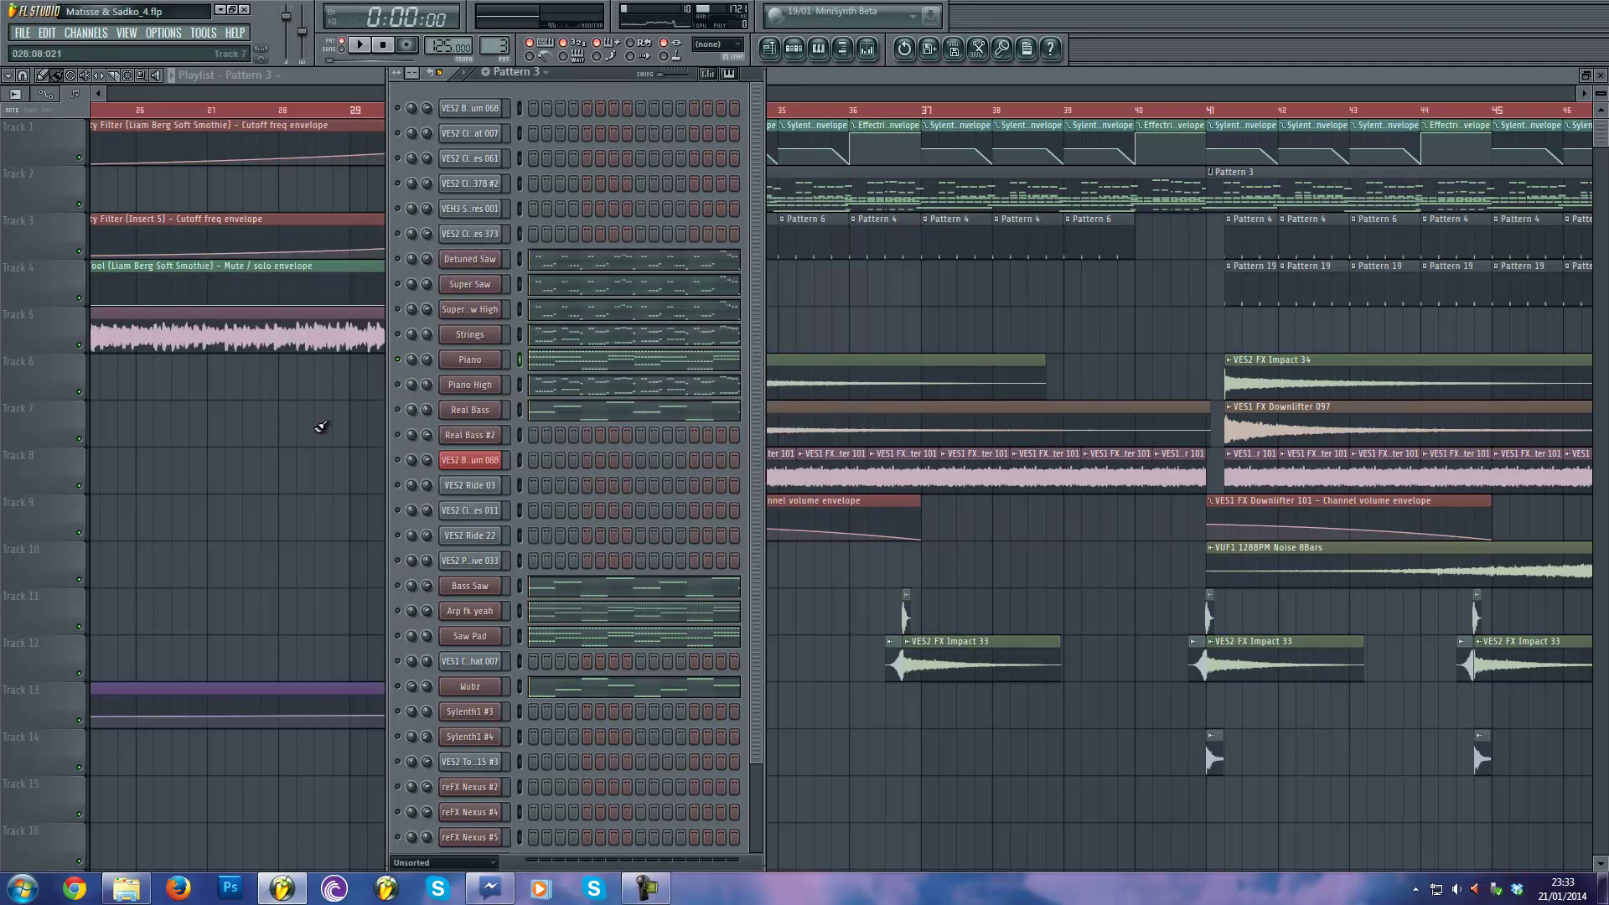
Solo the Piano High channel and listen to it while viewing its melody notes in the piano roll.
right_click(396, 386)
click(410, 397)
key(space)
click(546, 388)
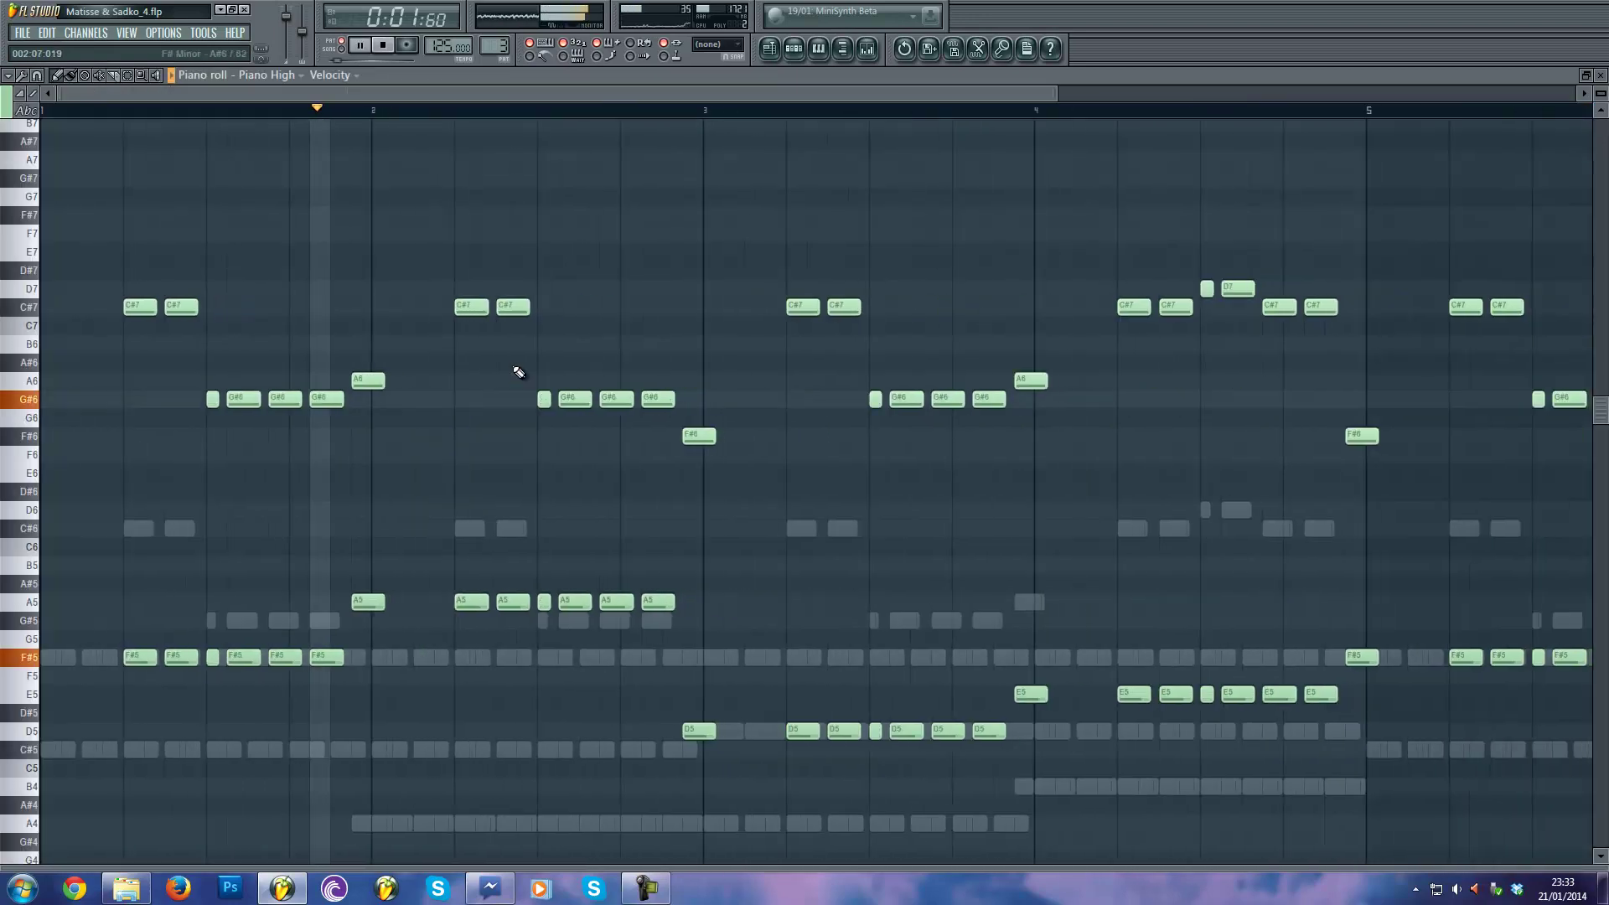
key(F7)
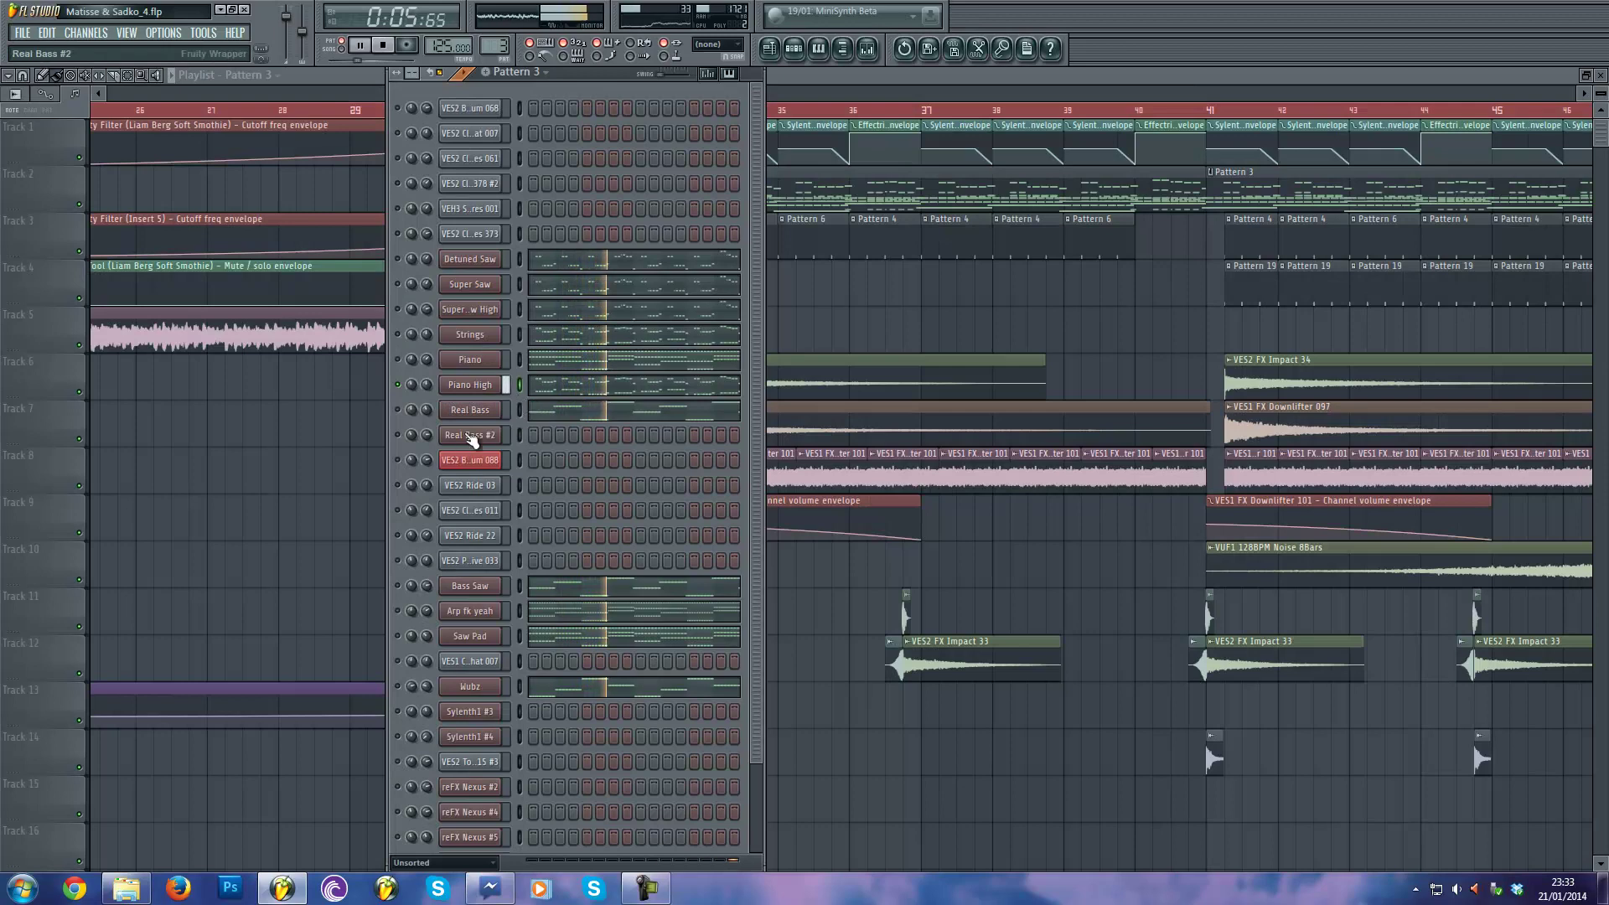
key(space)
Solo the Real Bass channel, listen to it, and examine its full bassline in the piano roll.
right_click(402, 417)
click(506, 420)
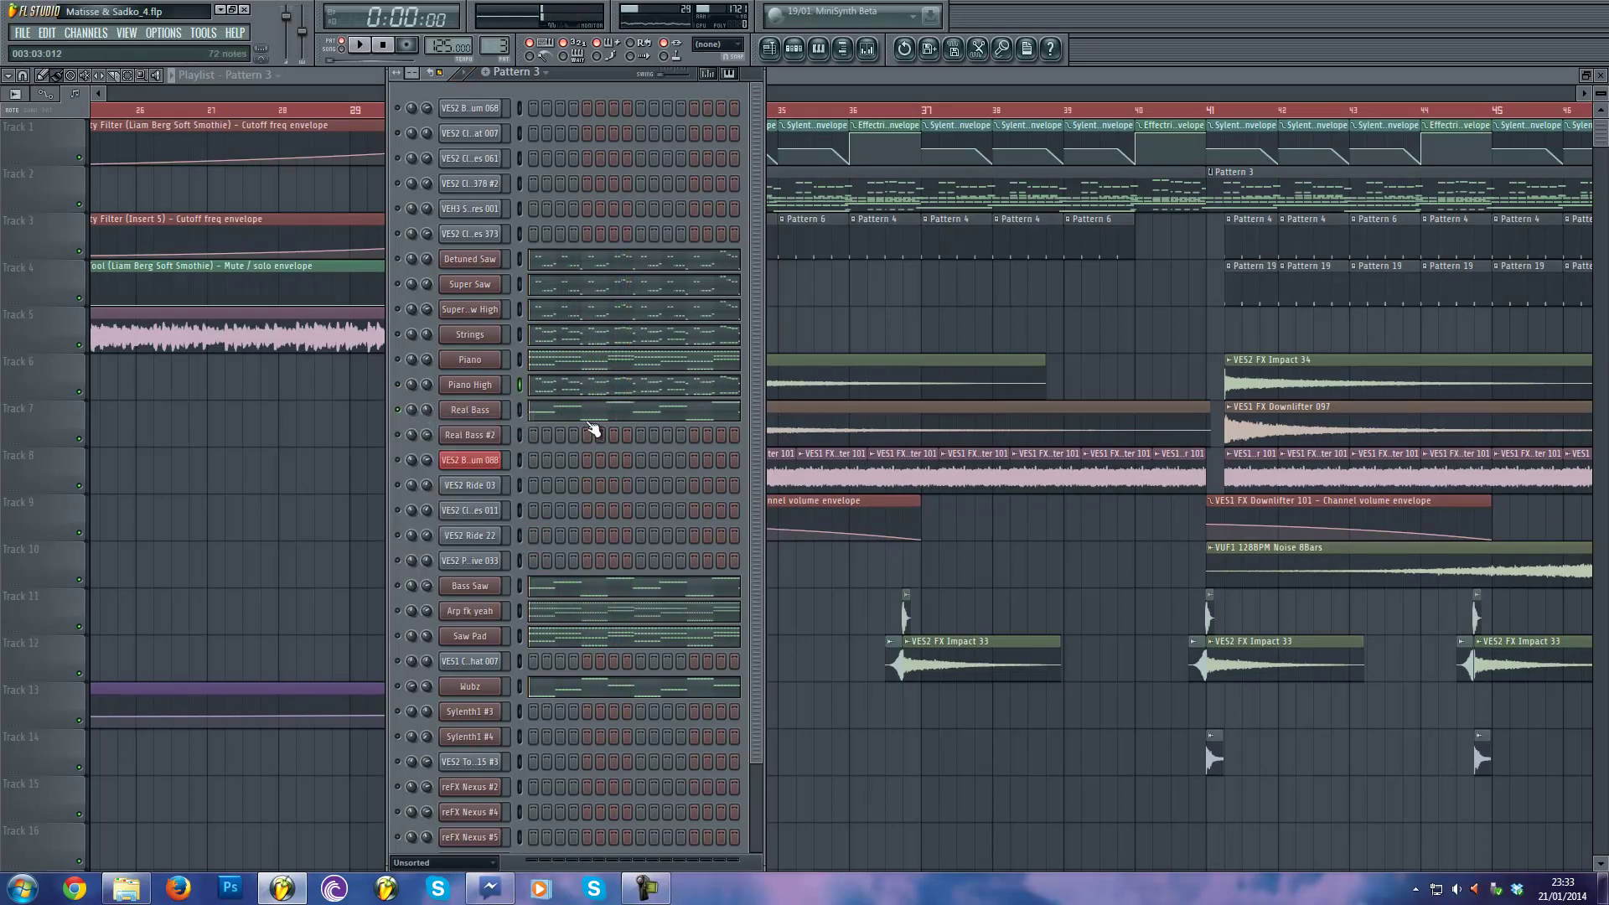
key(space)
scroll(594, 421, down, 5)
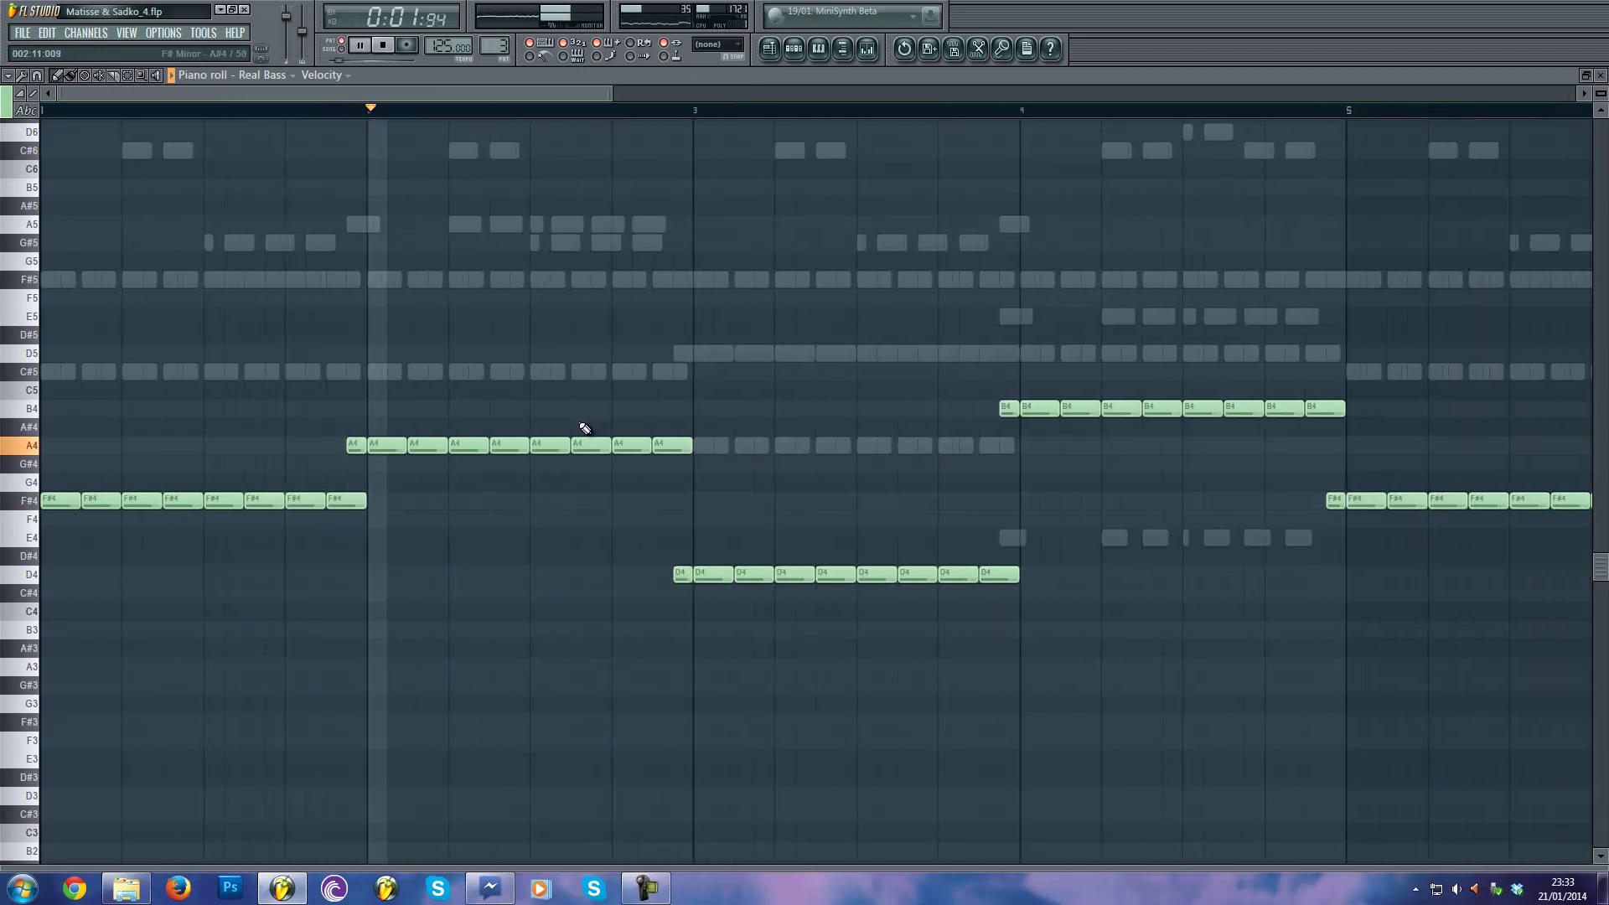
scroll(437, 466, down, 1)
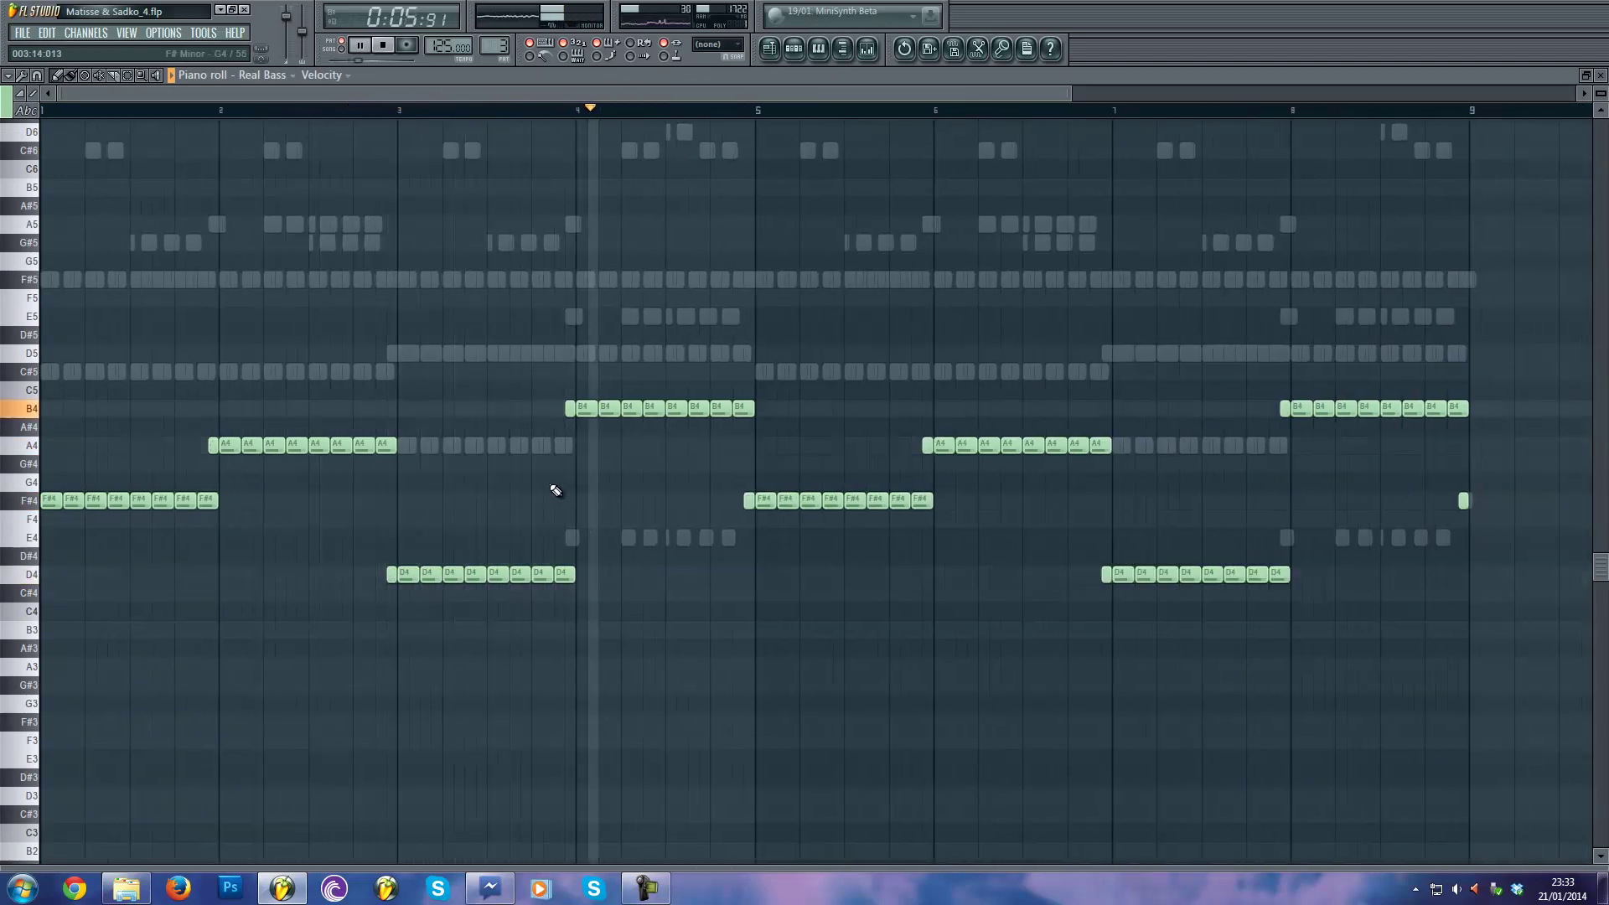
scroll(466, 487, down, 1)
scroll(466, 487, down, 1)
key(F5)
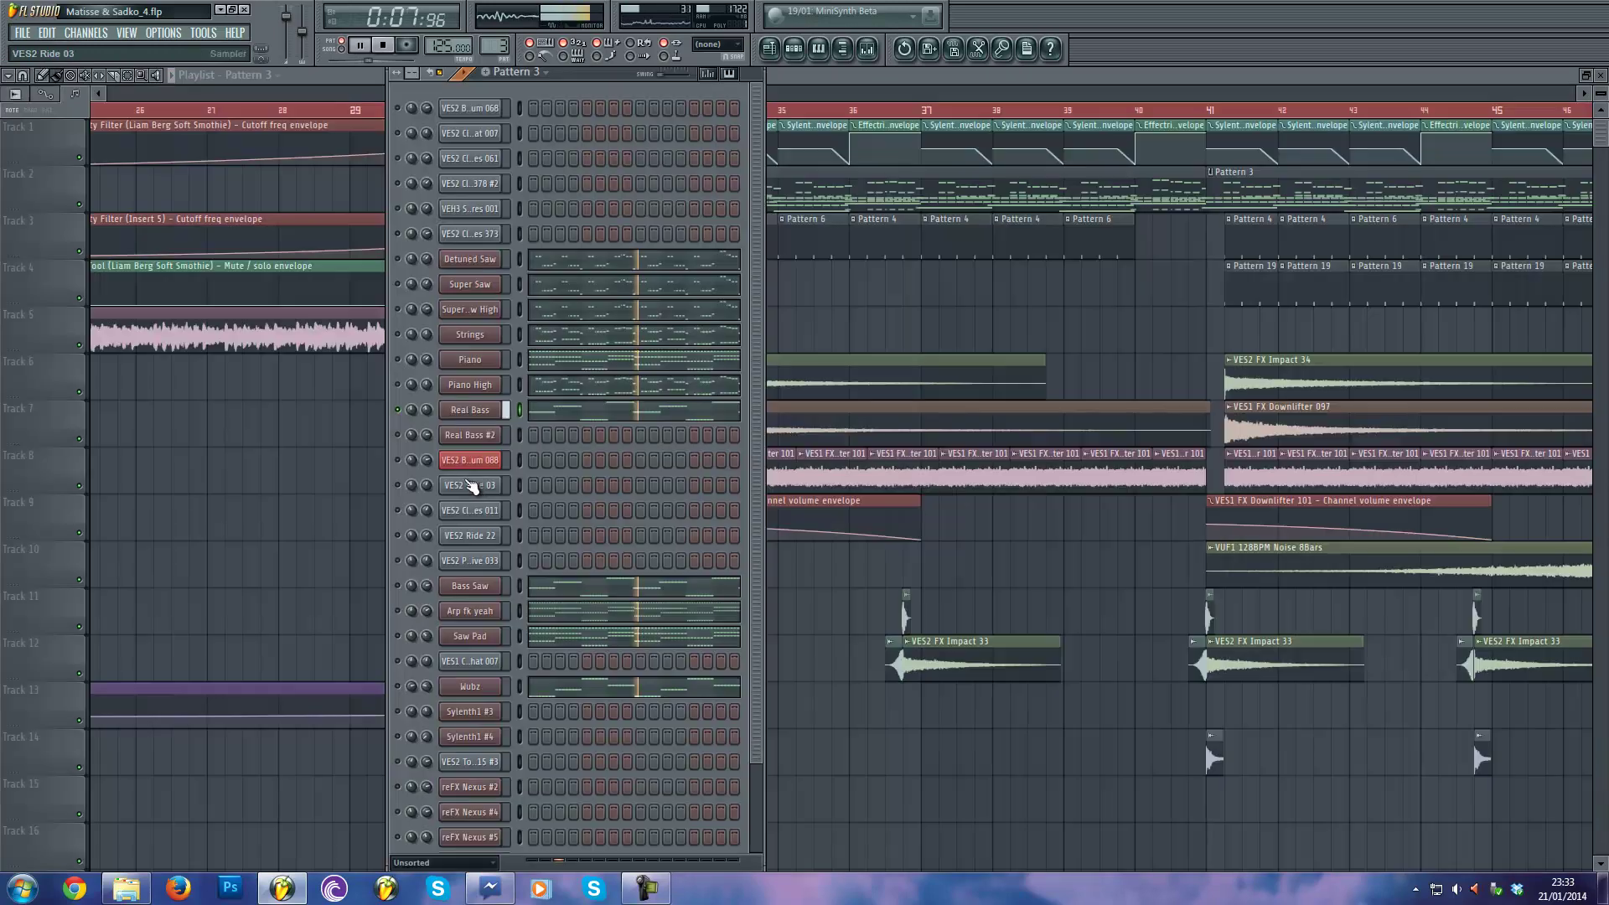
key(space)
scroll(592, 445, down, 3)
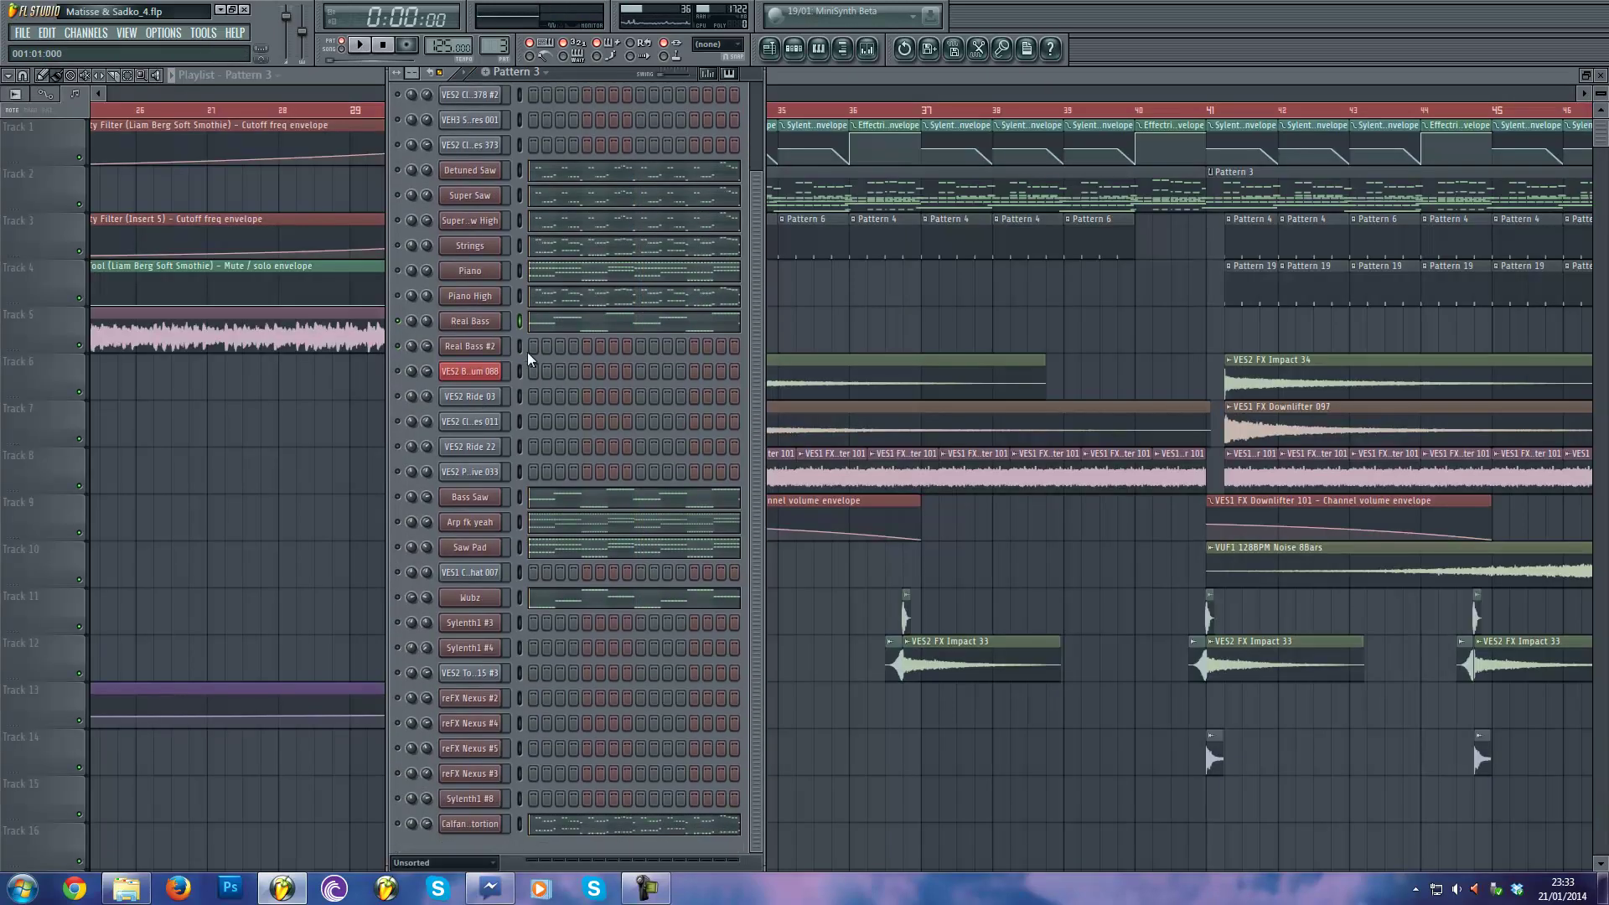
click(642, 336)
key(F5)
Solo the Bass Saw channel and listen to it while viewing its notes in the piano roll.
right_click(399, 499)
click(422, 506)
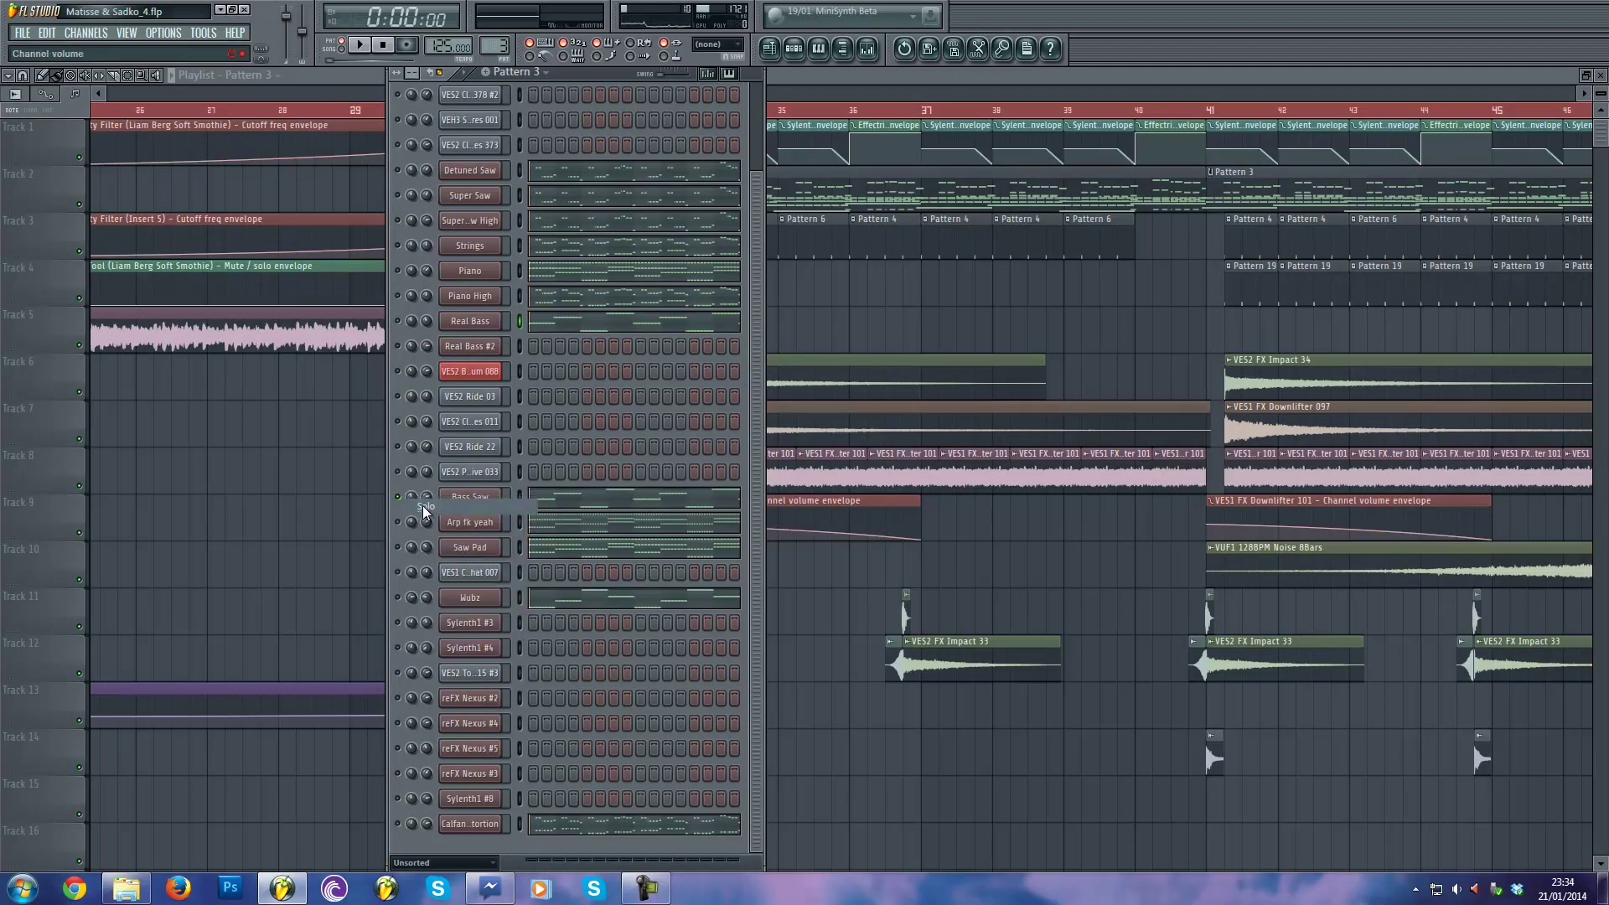
key(space)
click(563, 501)
scroll(553, 493, down, 5)
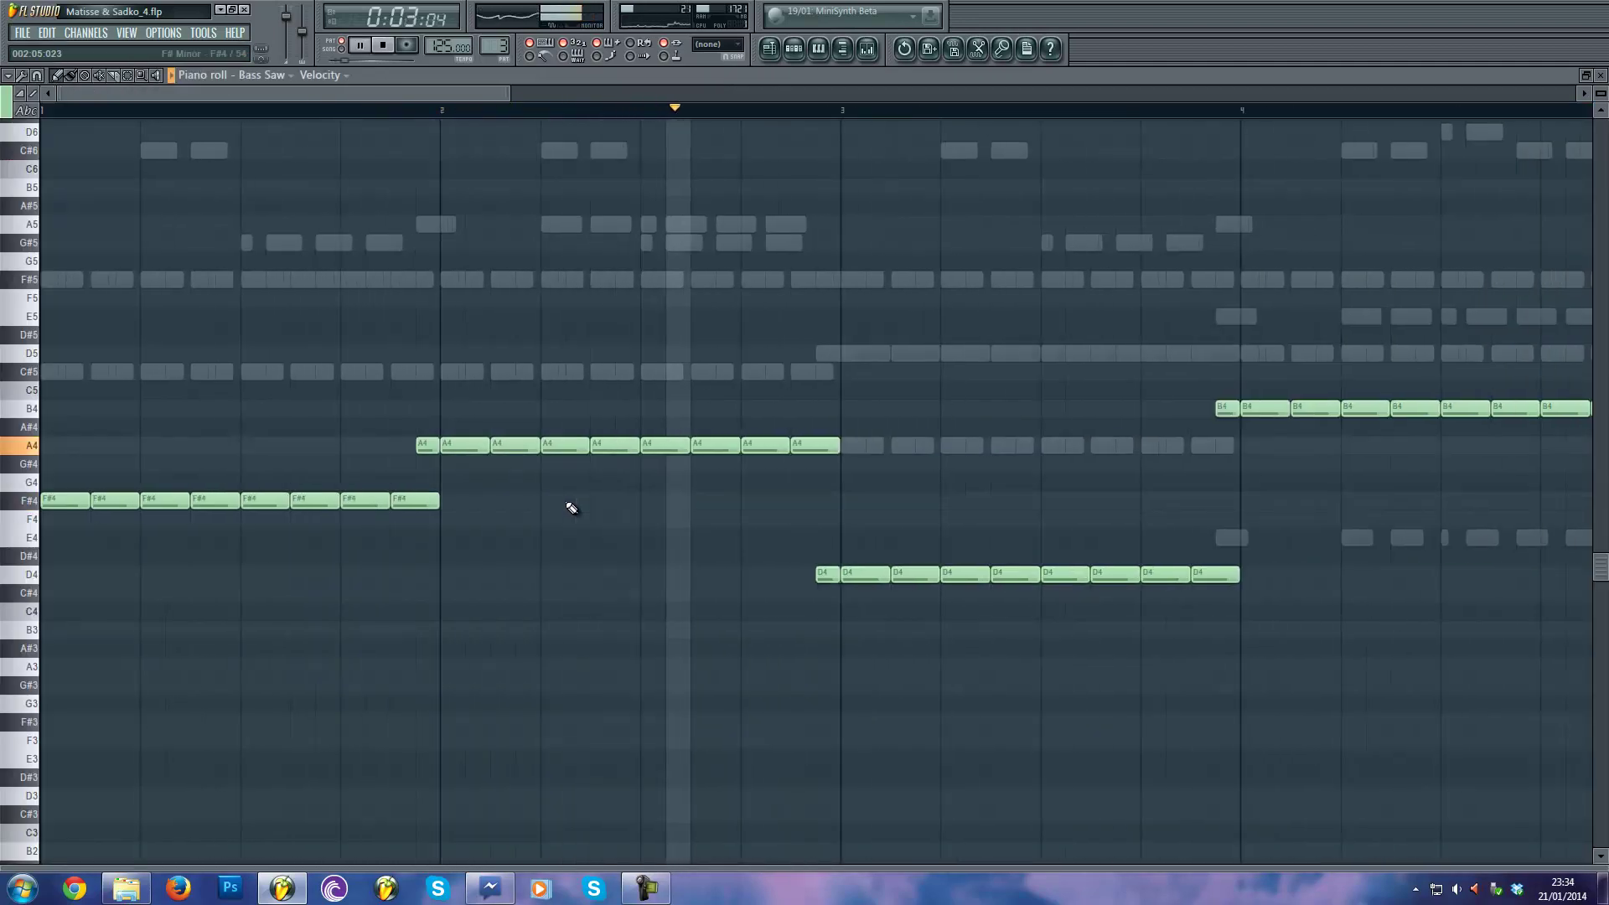
key(space)
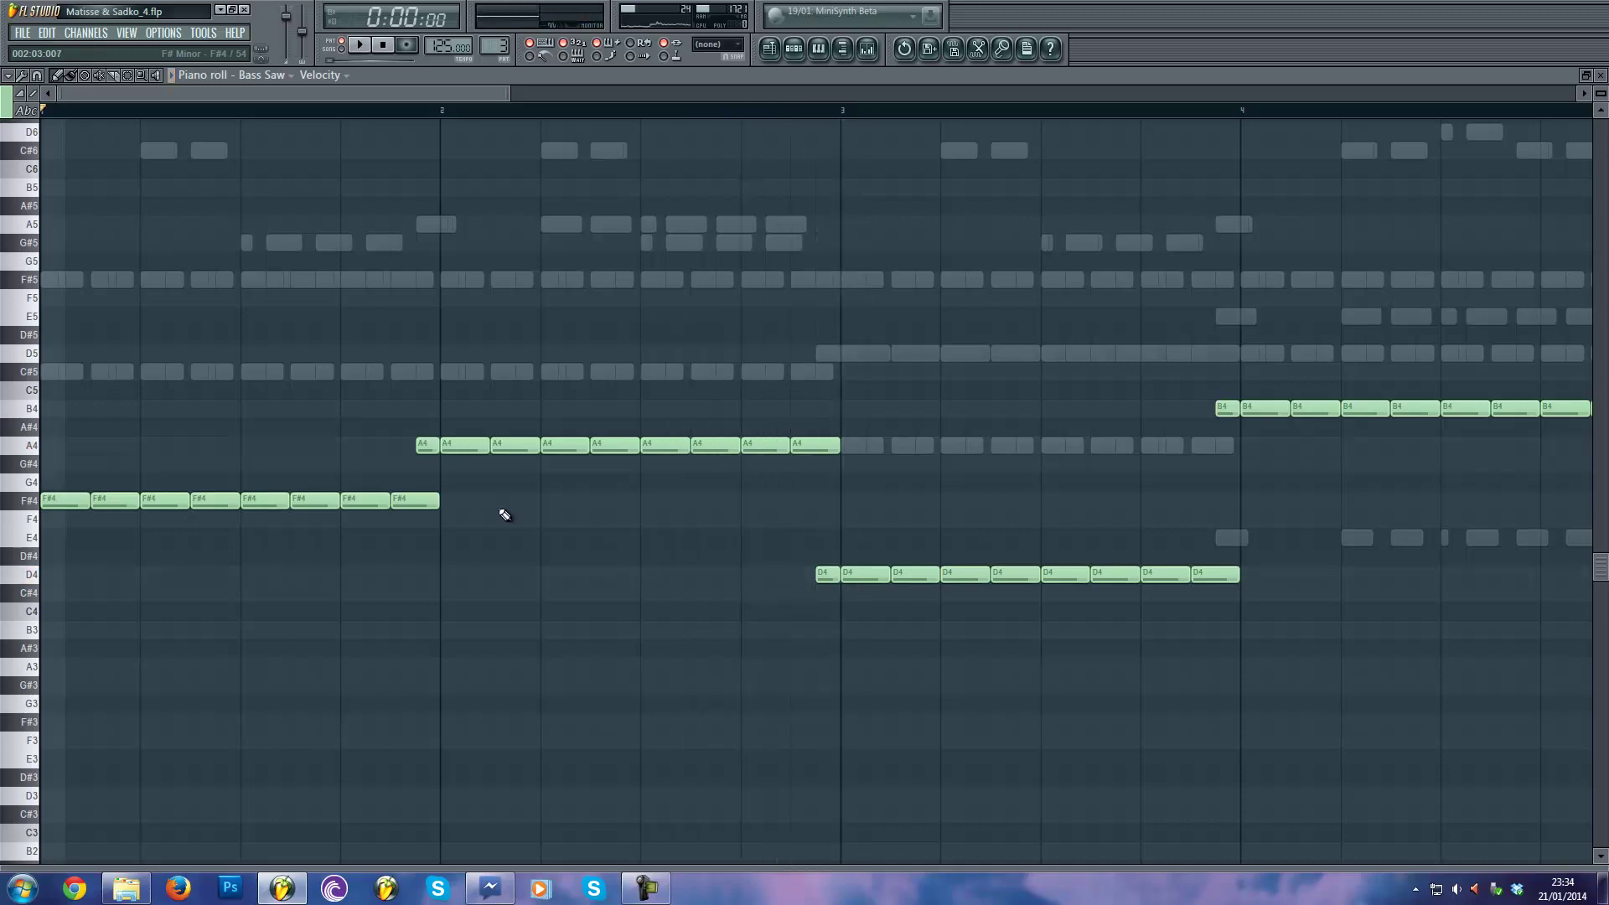
key(F7)
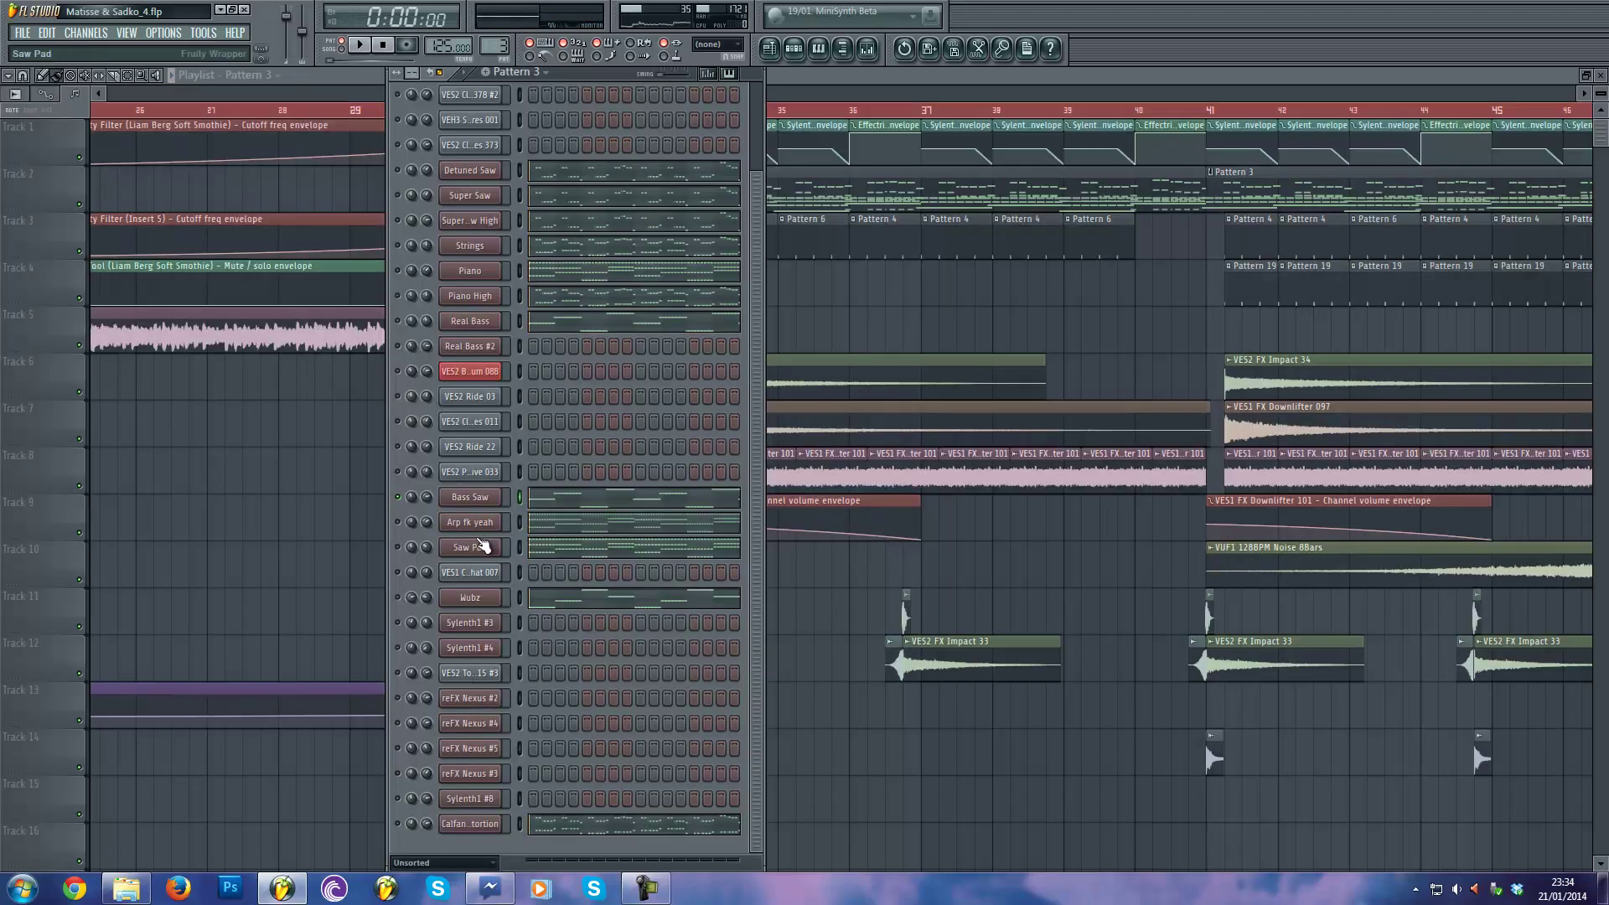
Solo the Arp fk yeah channel and listen to it while examining its short repeated notes in the piano roll.
right_click(398, 521)
click(419, 528)
click(550, 532)
key(space)
scroll(549, 533, down, 4)
scroll(550, 533, down, 3)
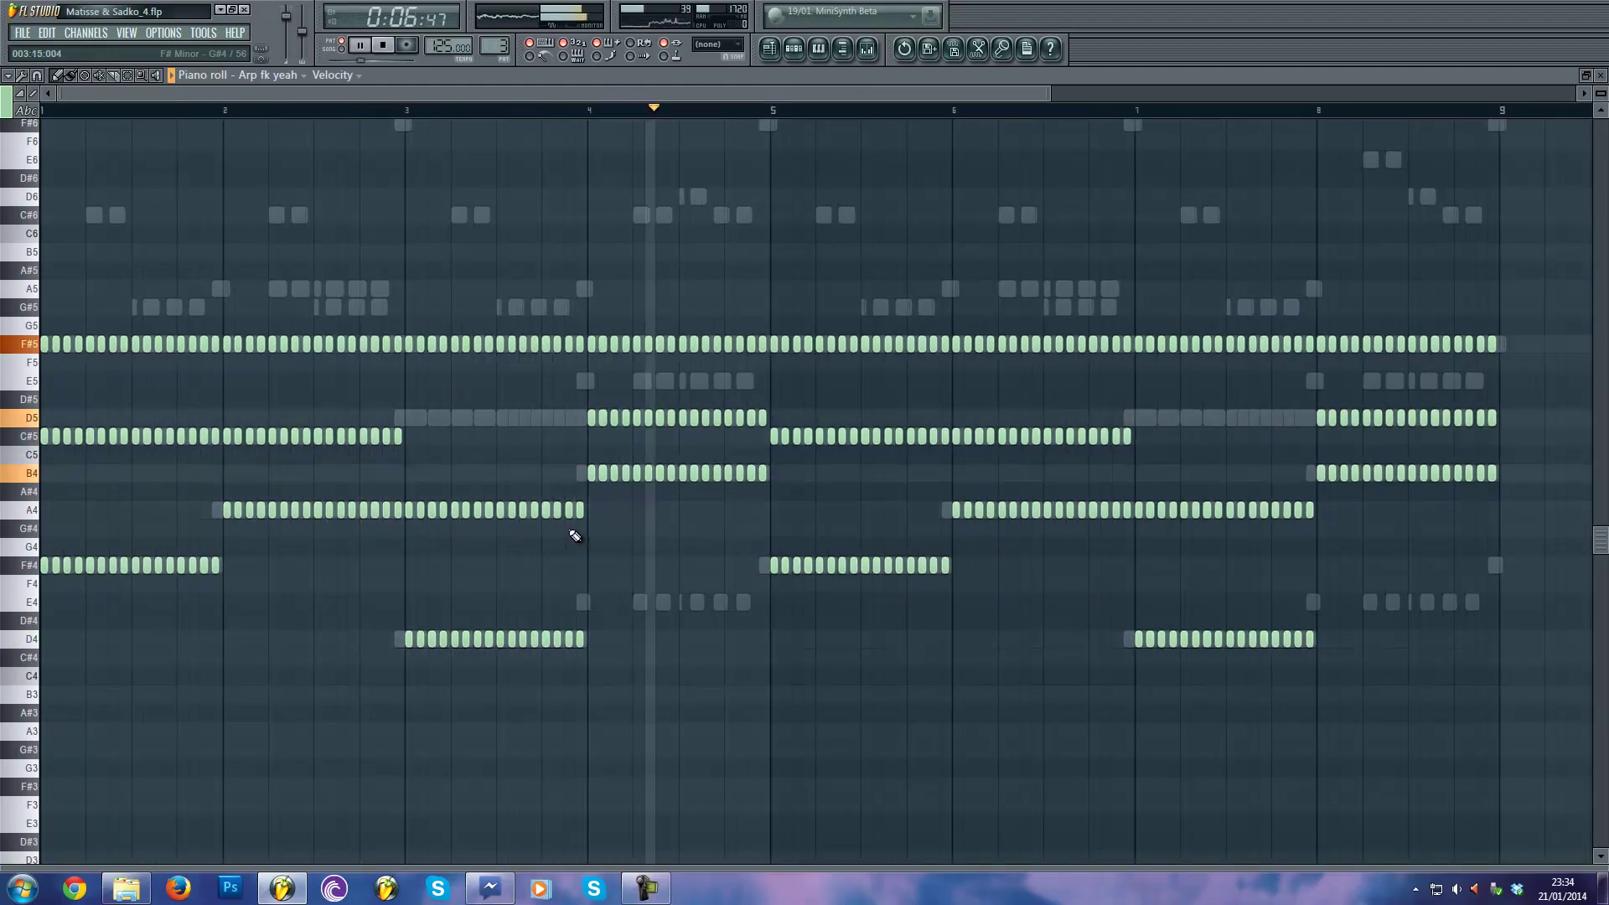
key(space)
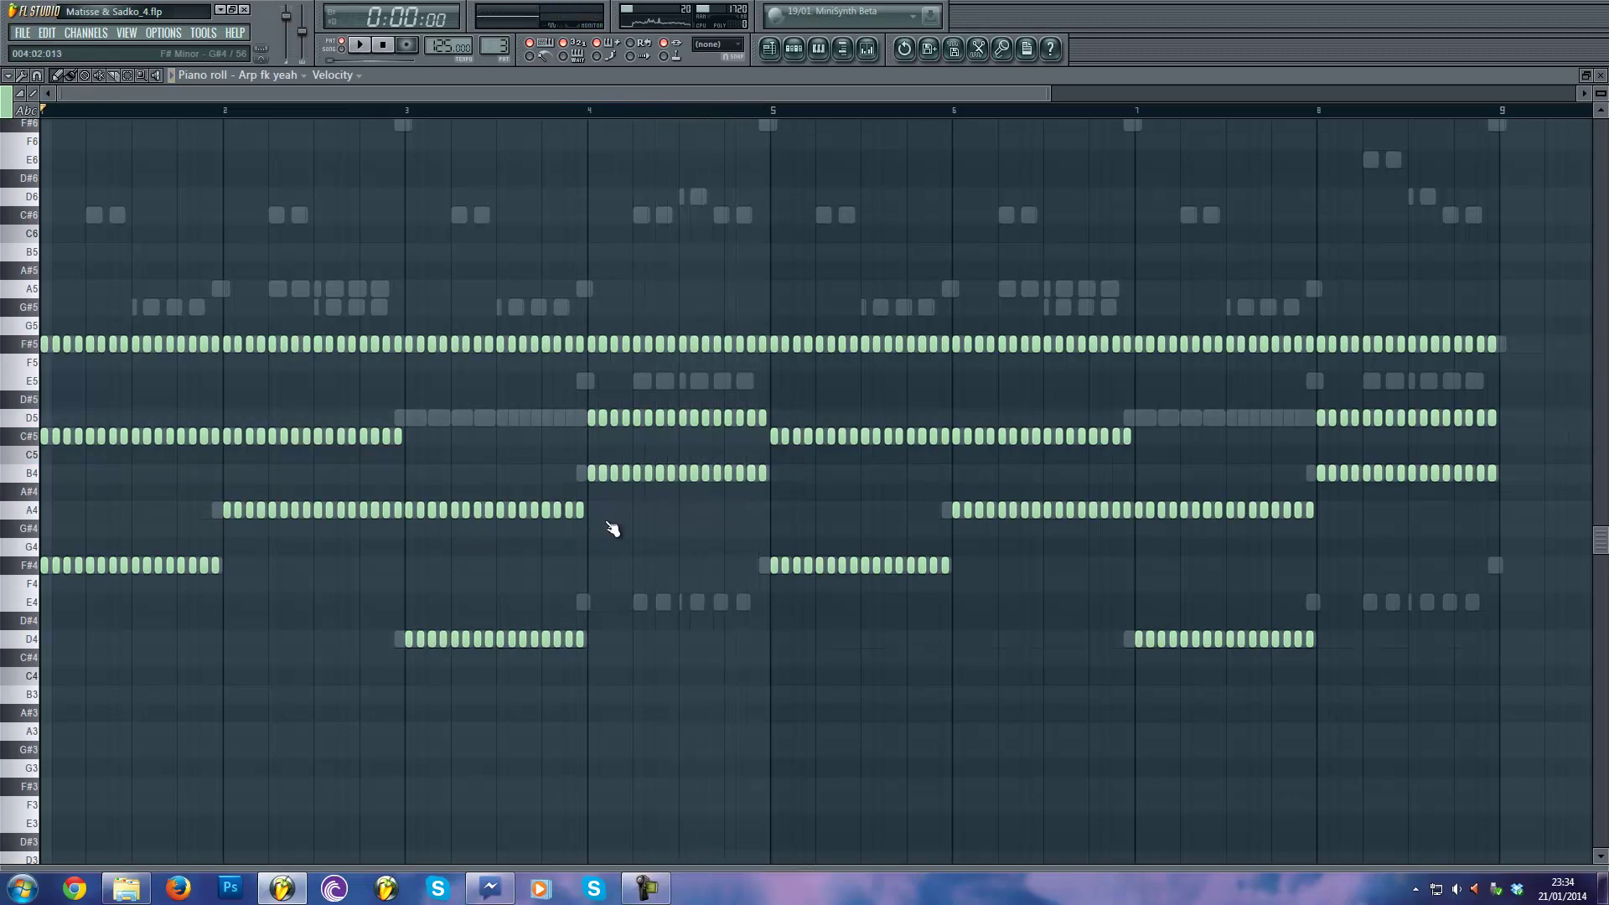
key(F7)
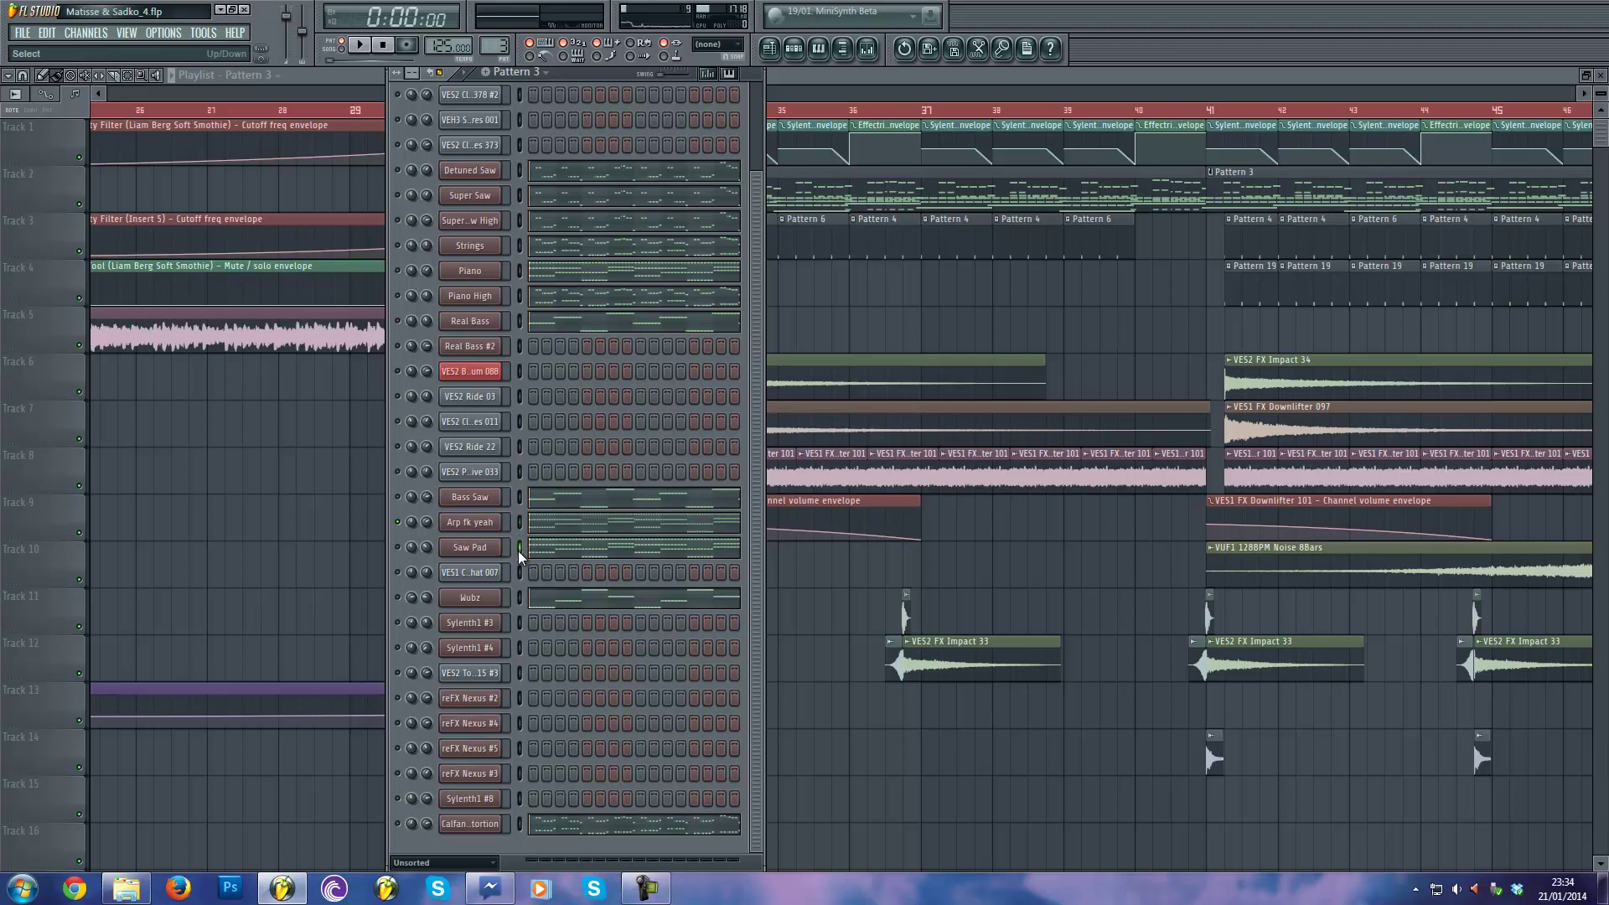
Solo the Saw Pad channel and listen to it while examining its chord notes in the piano roll.
right_click(399, 546)
click(409, 550)
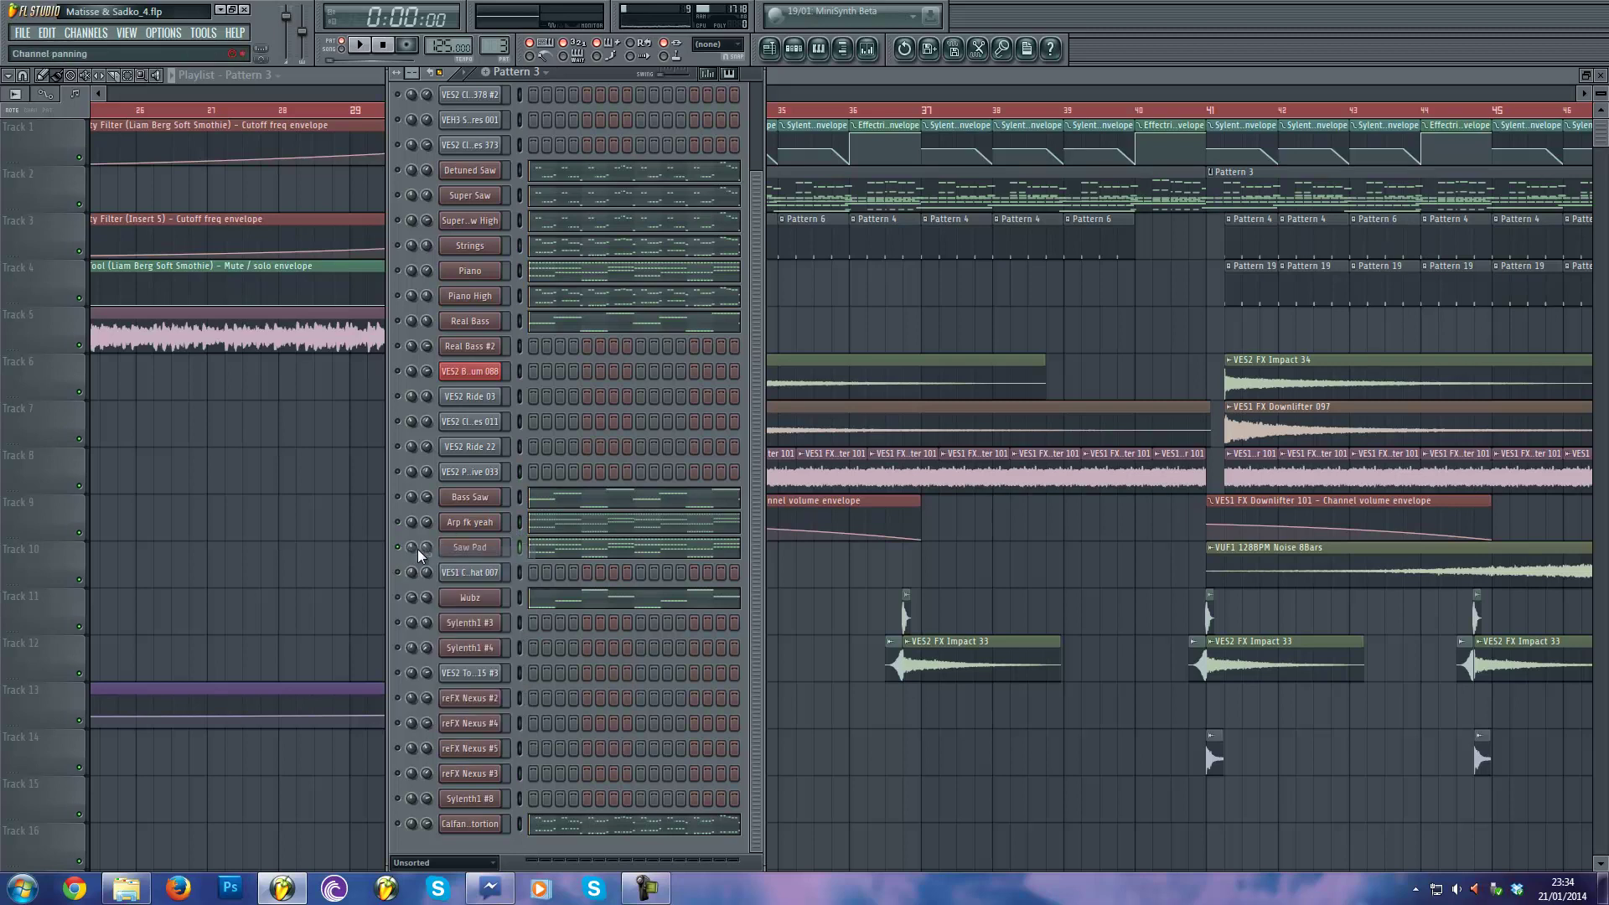
click(563, 553)
scroll(532, 539, down, 3)
key(space)
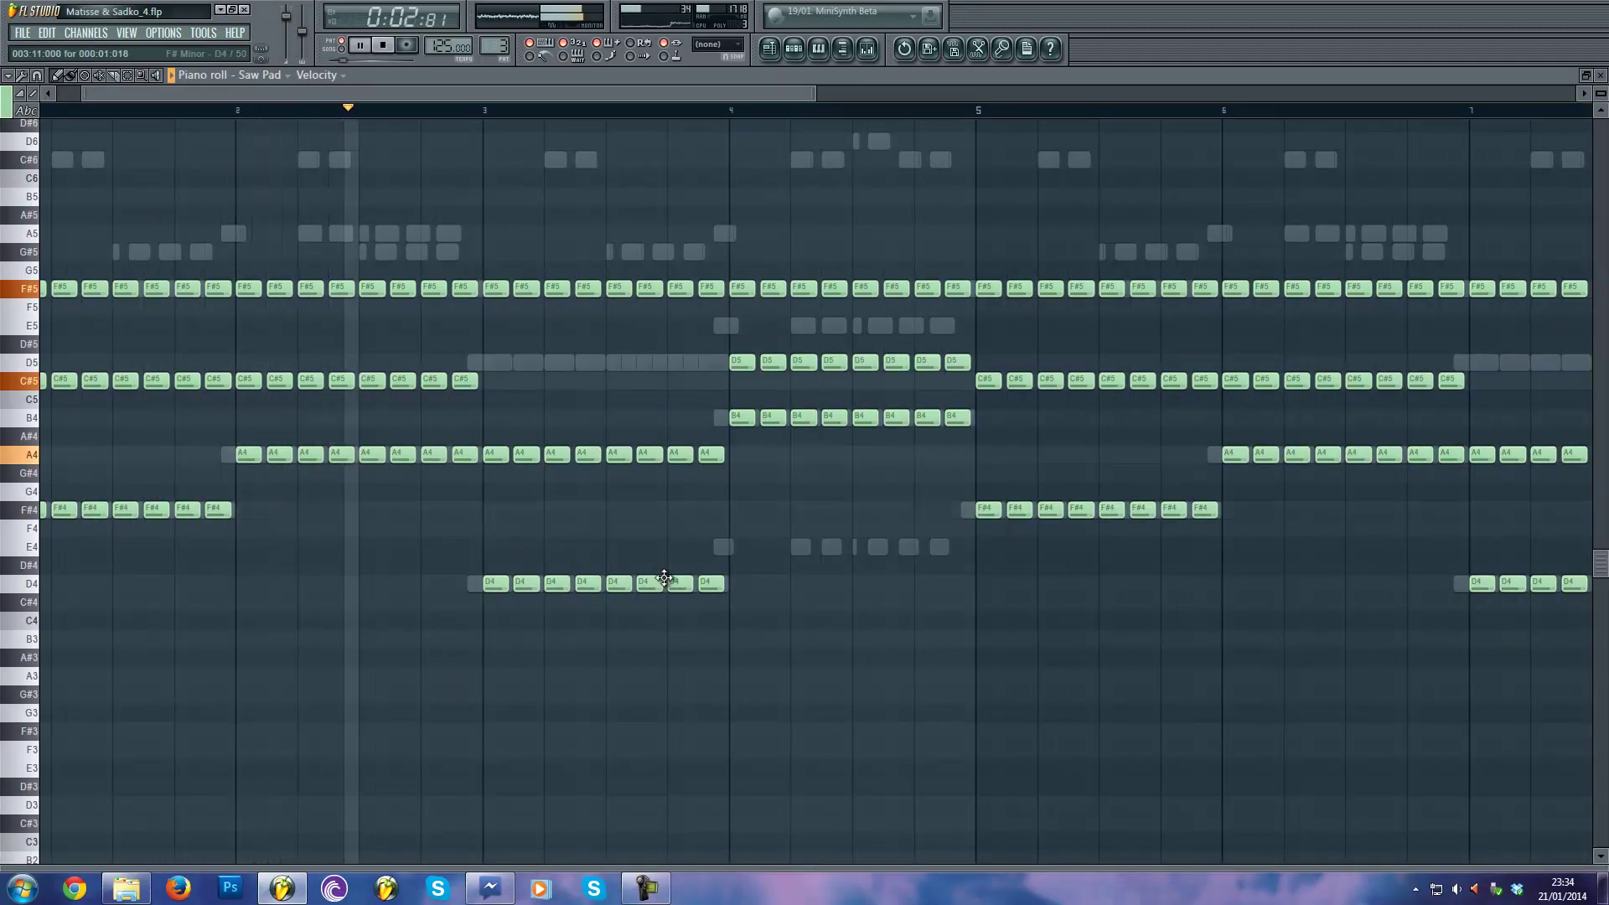
scroll(650, 550, down, 4)
scroll(262, 510, up, 1)
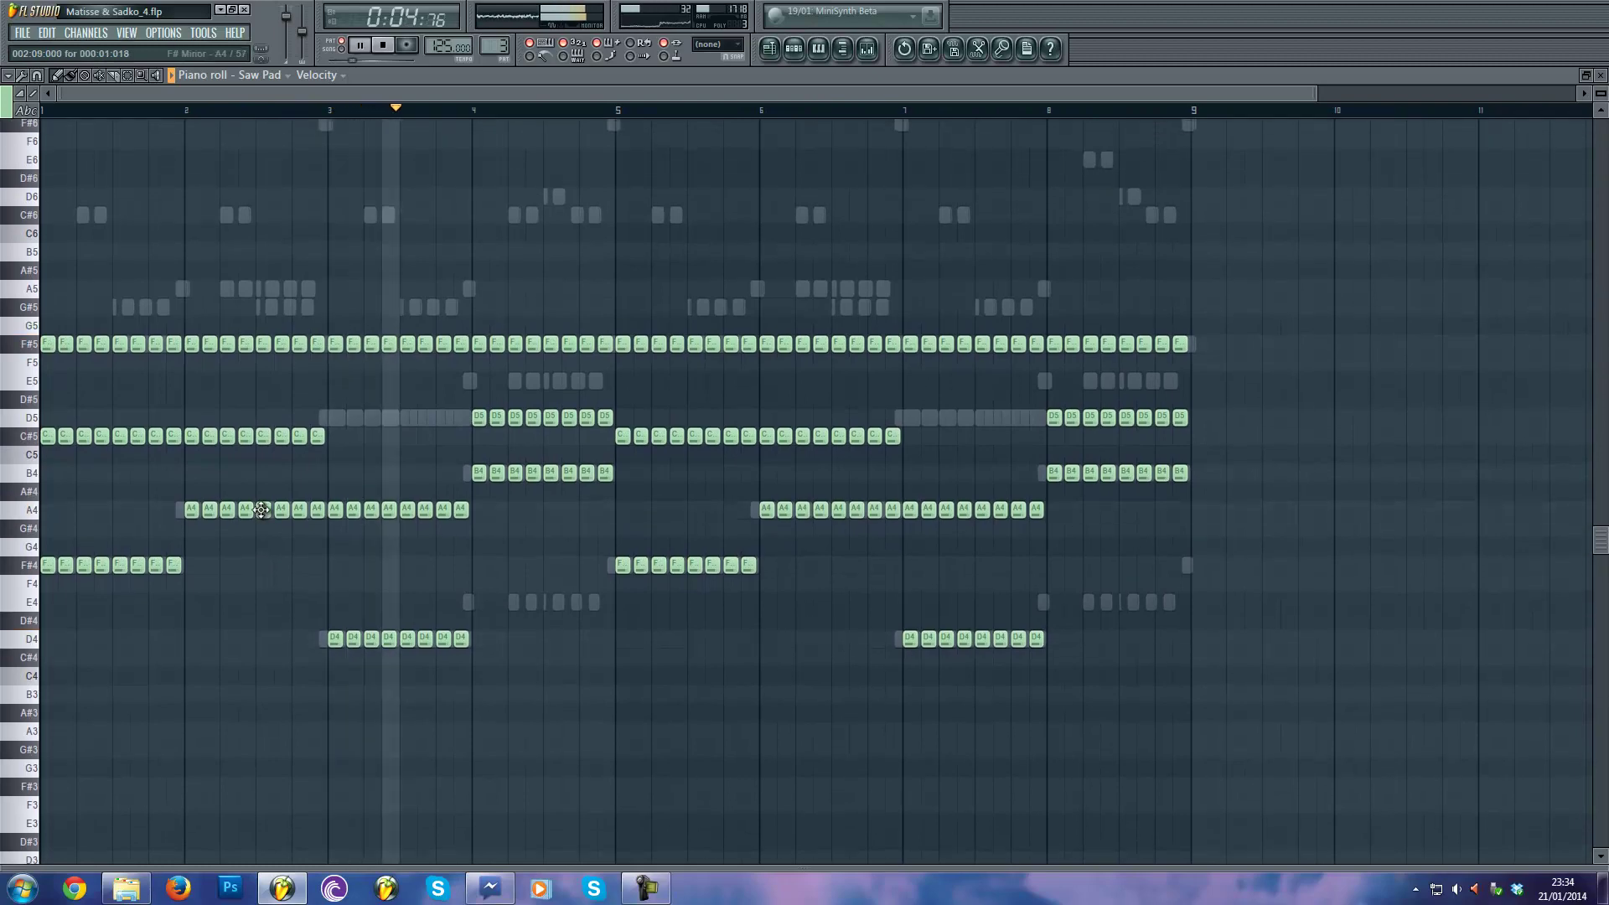
key(F7)
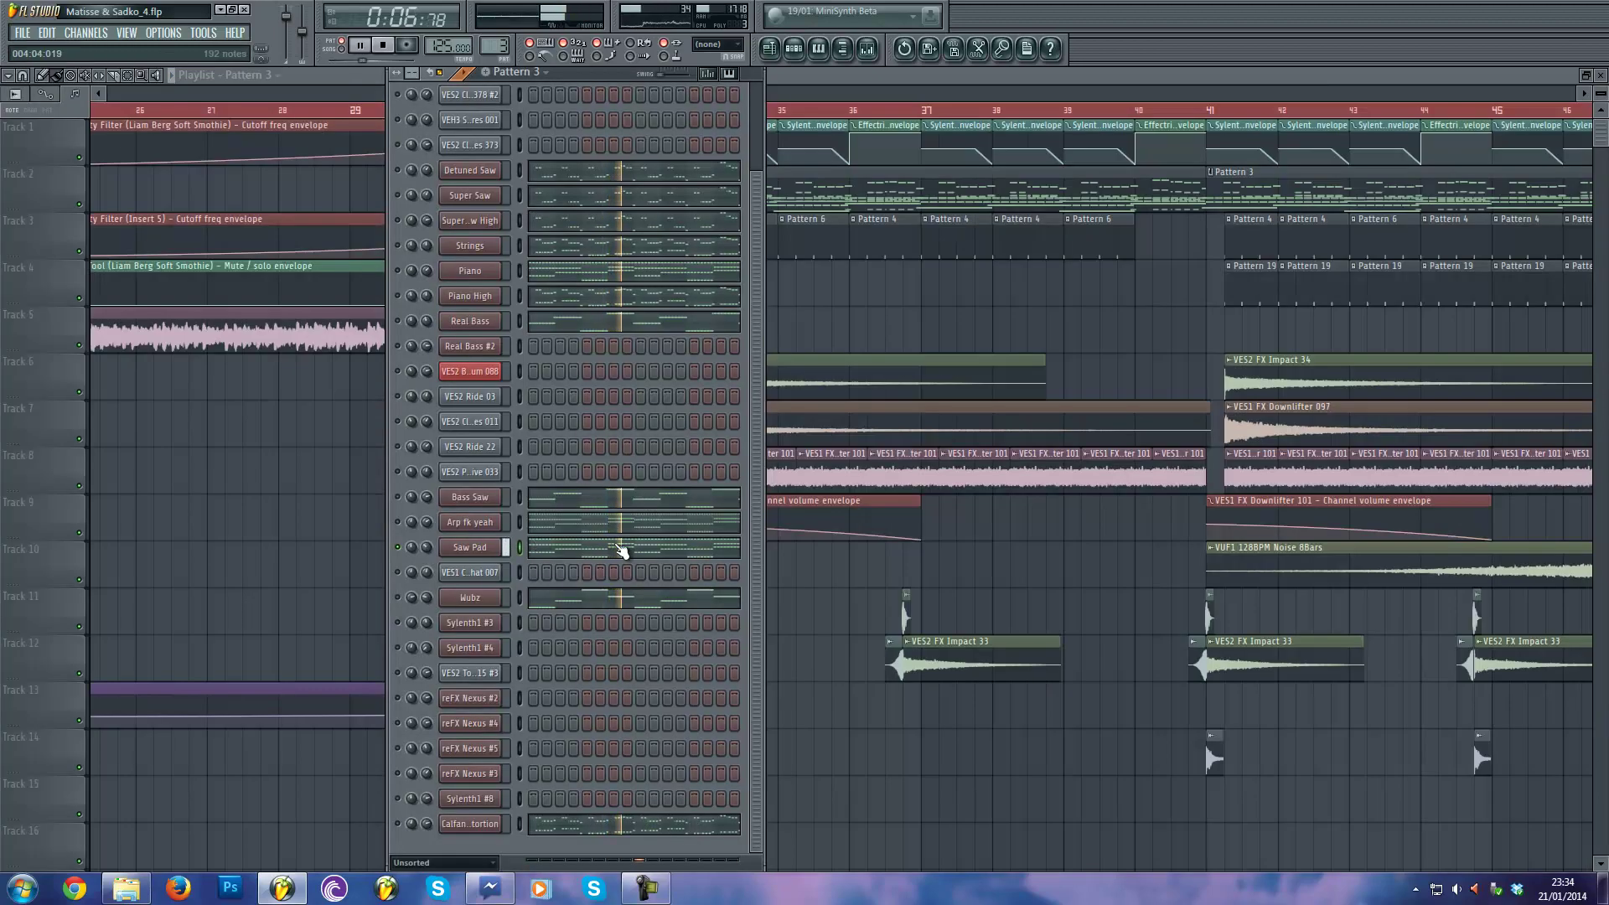
key(space)
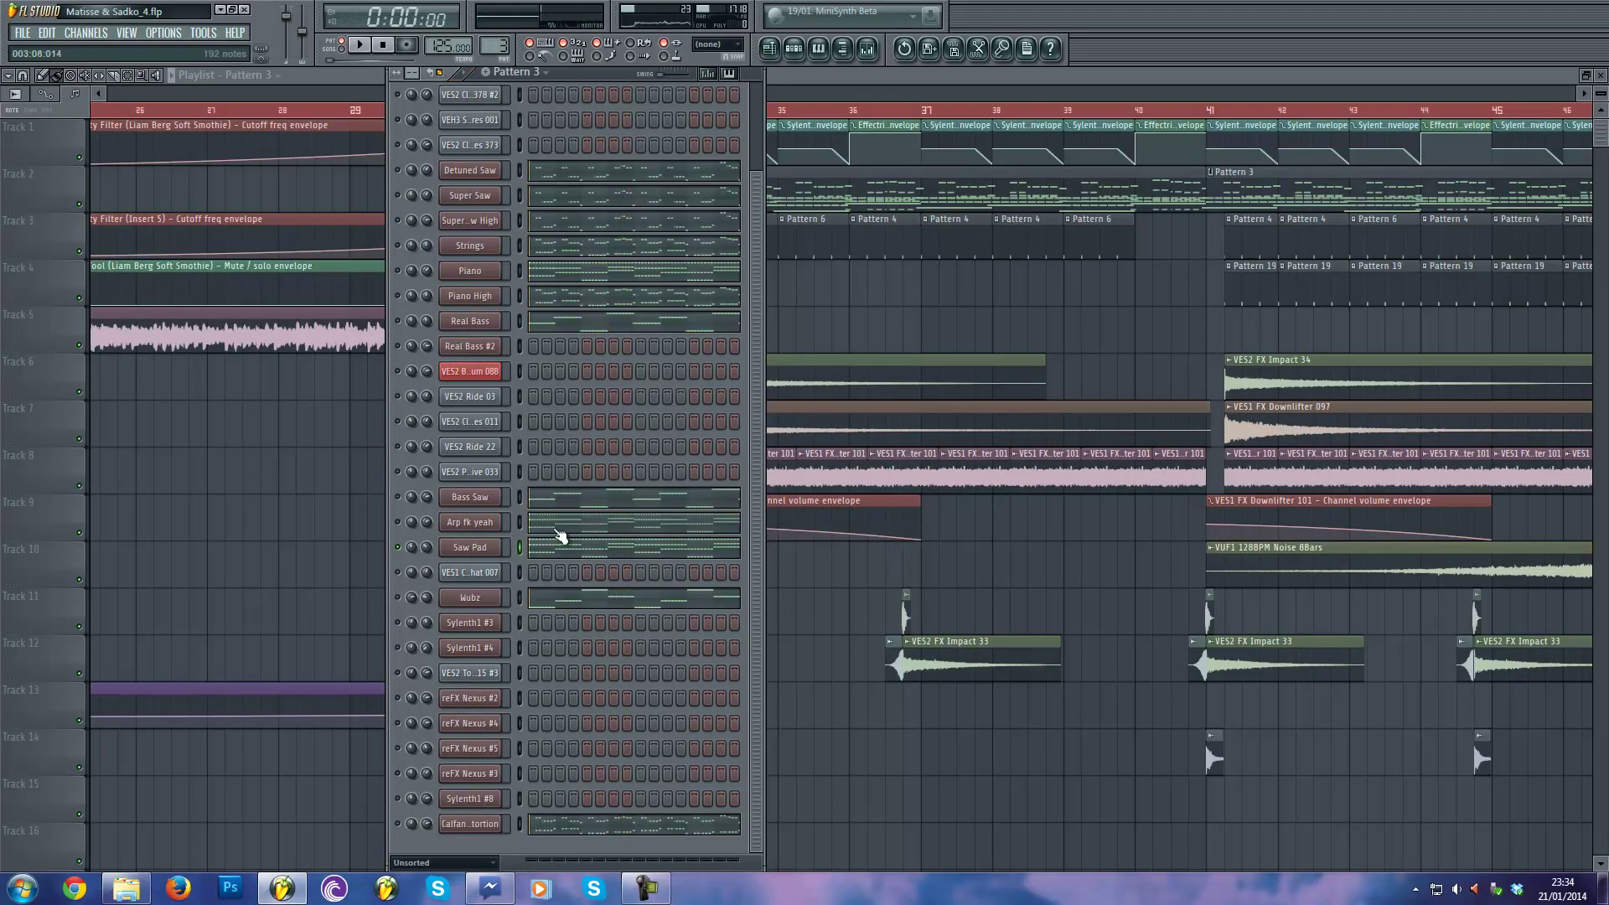
Open the Saw Pad channel's synth to view its Sylenth1 settings, and close it again.
click(470, 549)
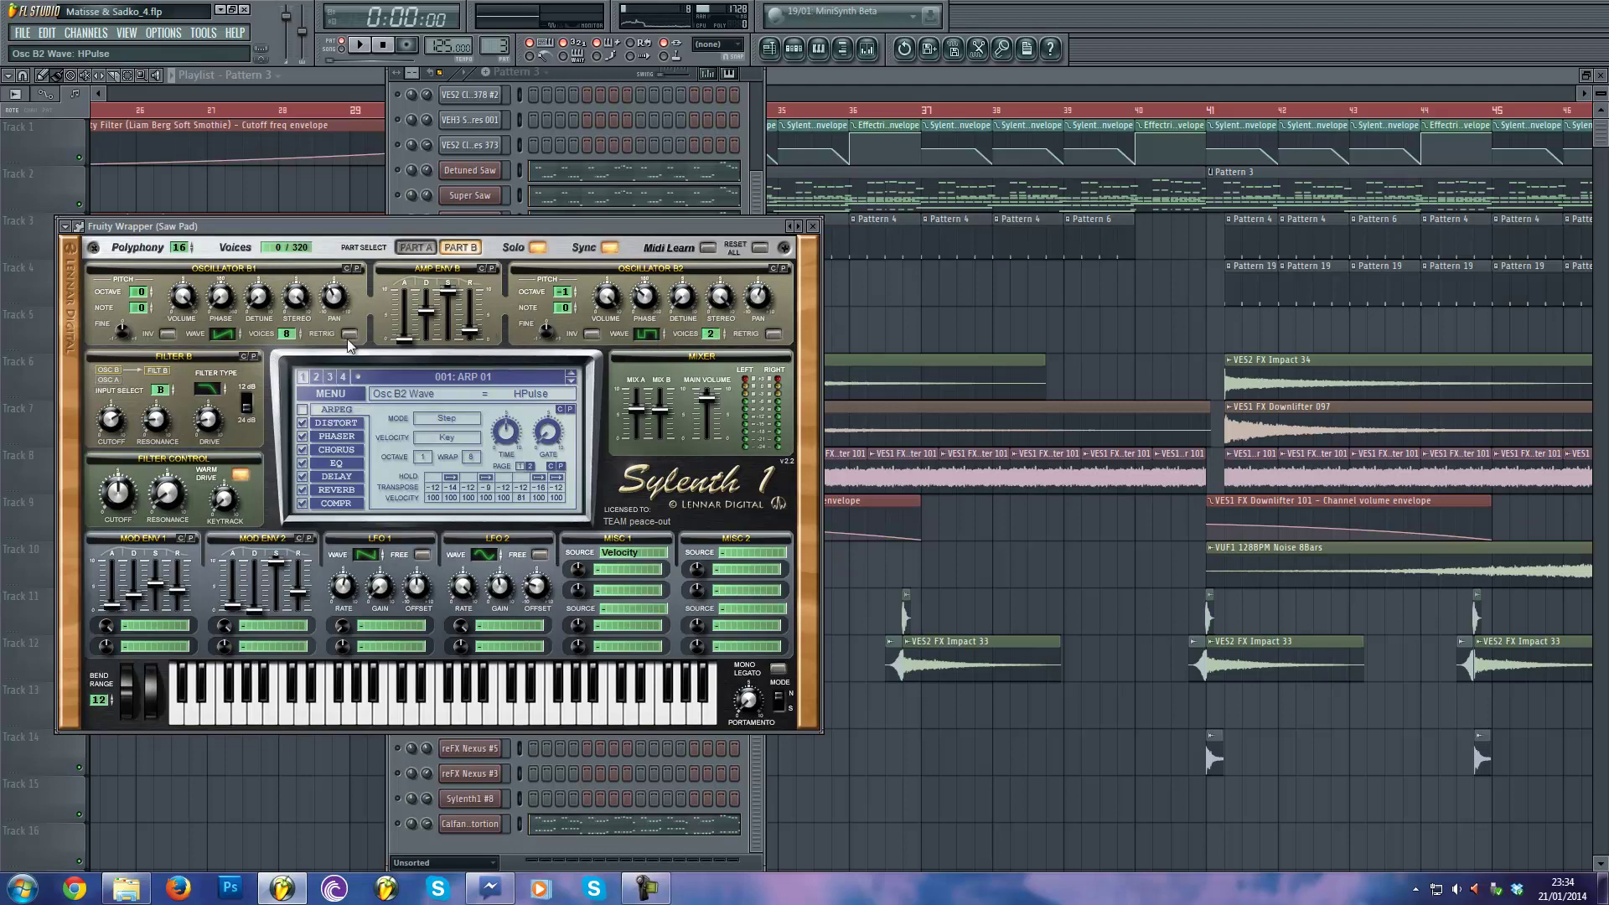
key(Escape)
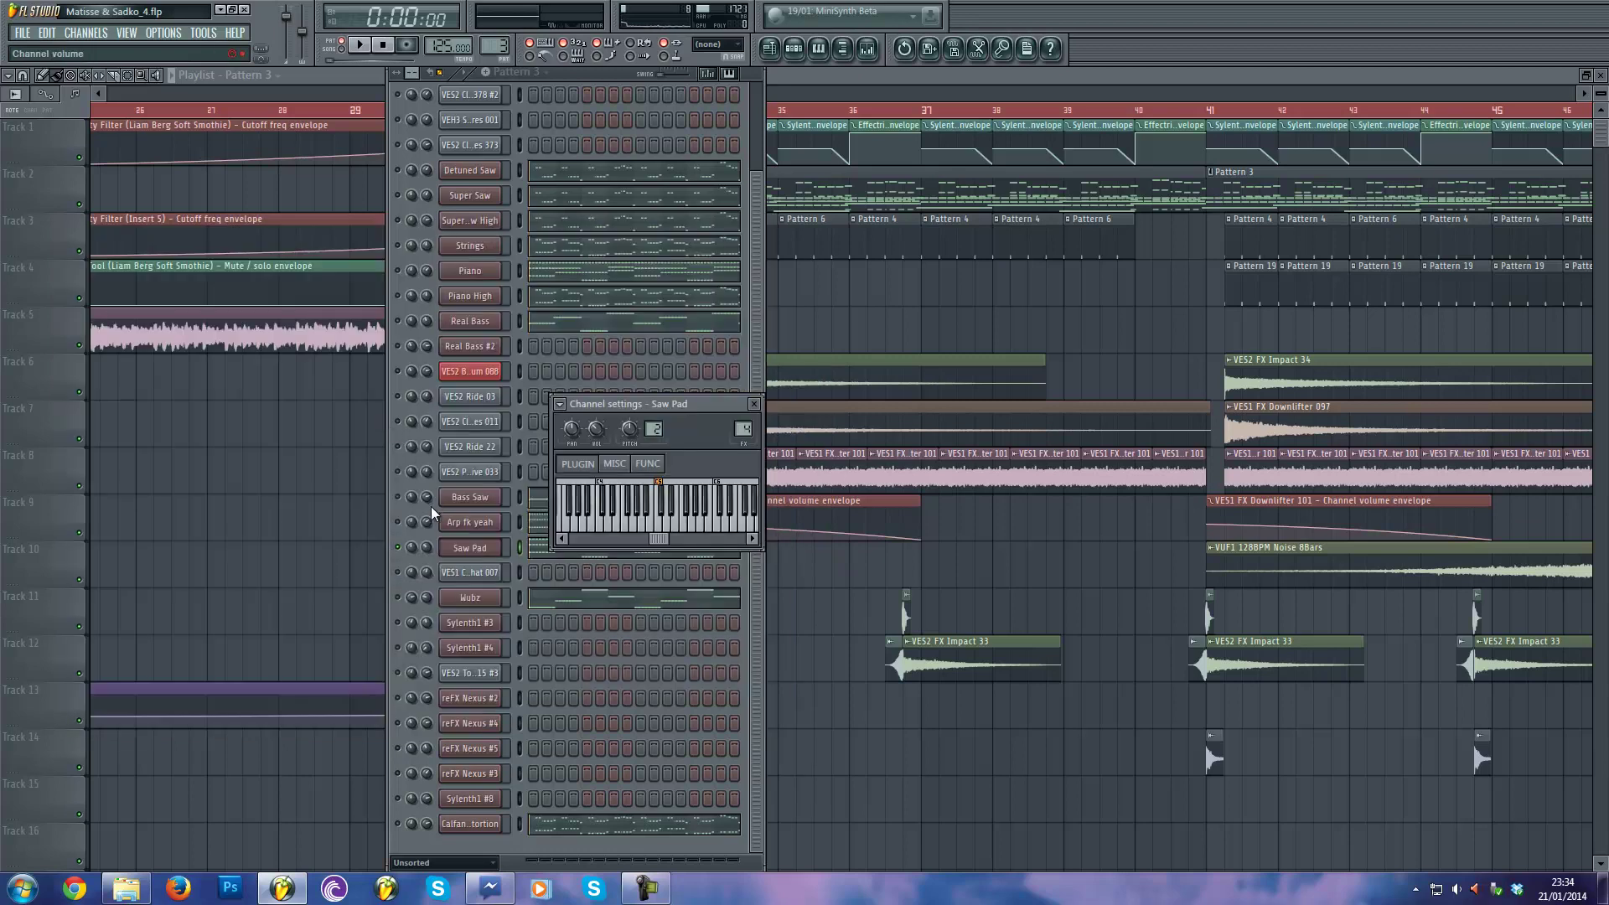
key(Escape)
Solo the Wubz channel and listen to it while examining its full line of repeated notes in the piano roll.
right_click(397, 600)
click(405, 609)
key(space)
click(559, 607)
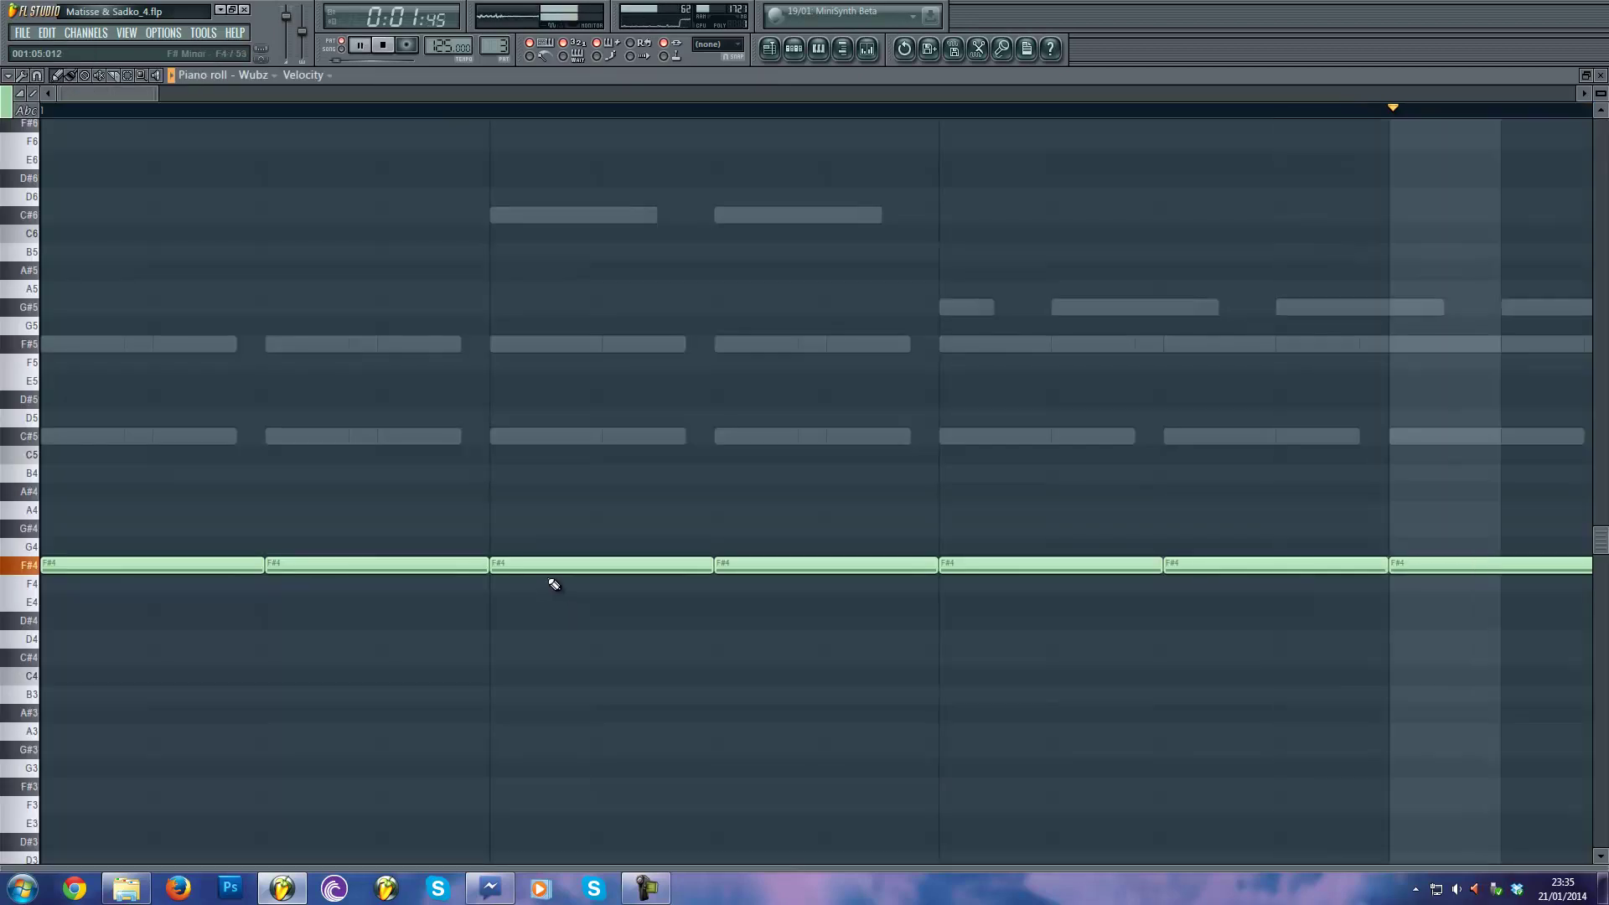
scroll(557, 583, down, 1)
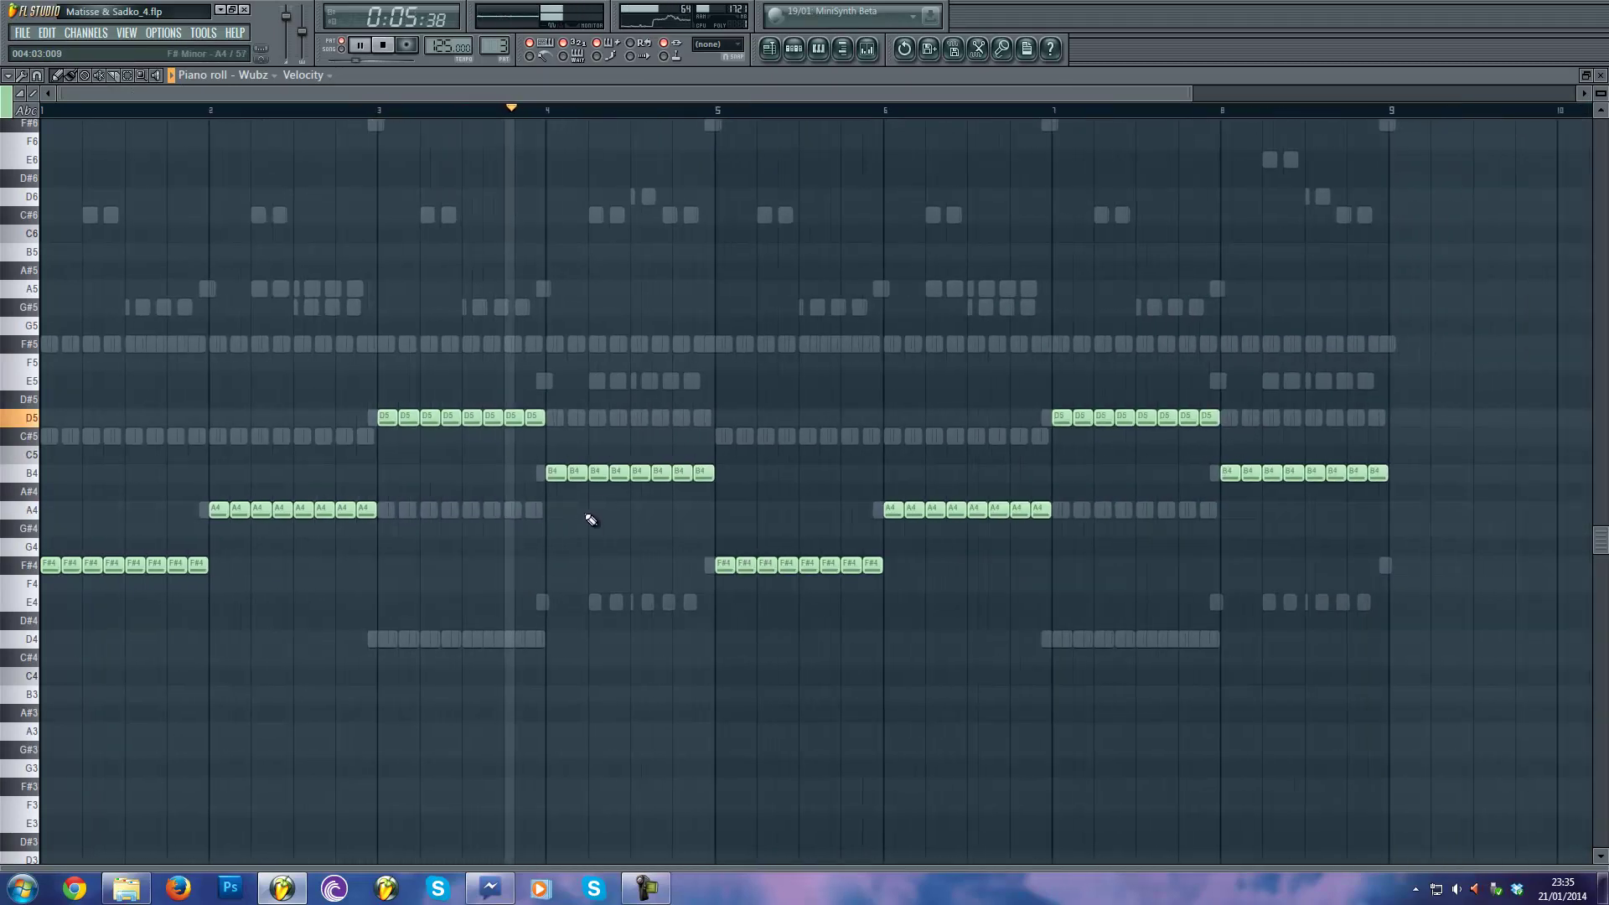
key(space)
key(F7)
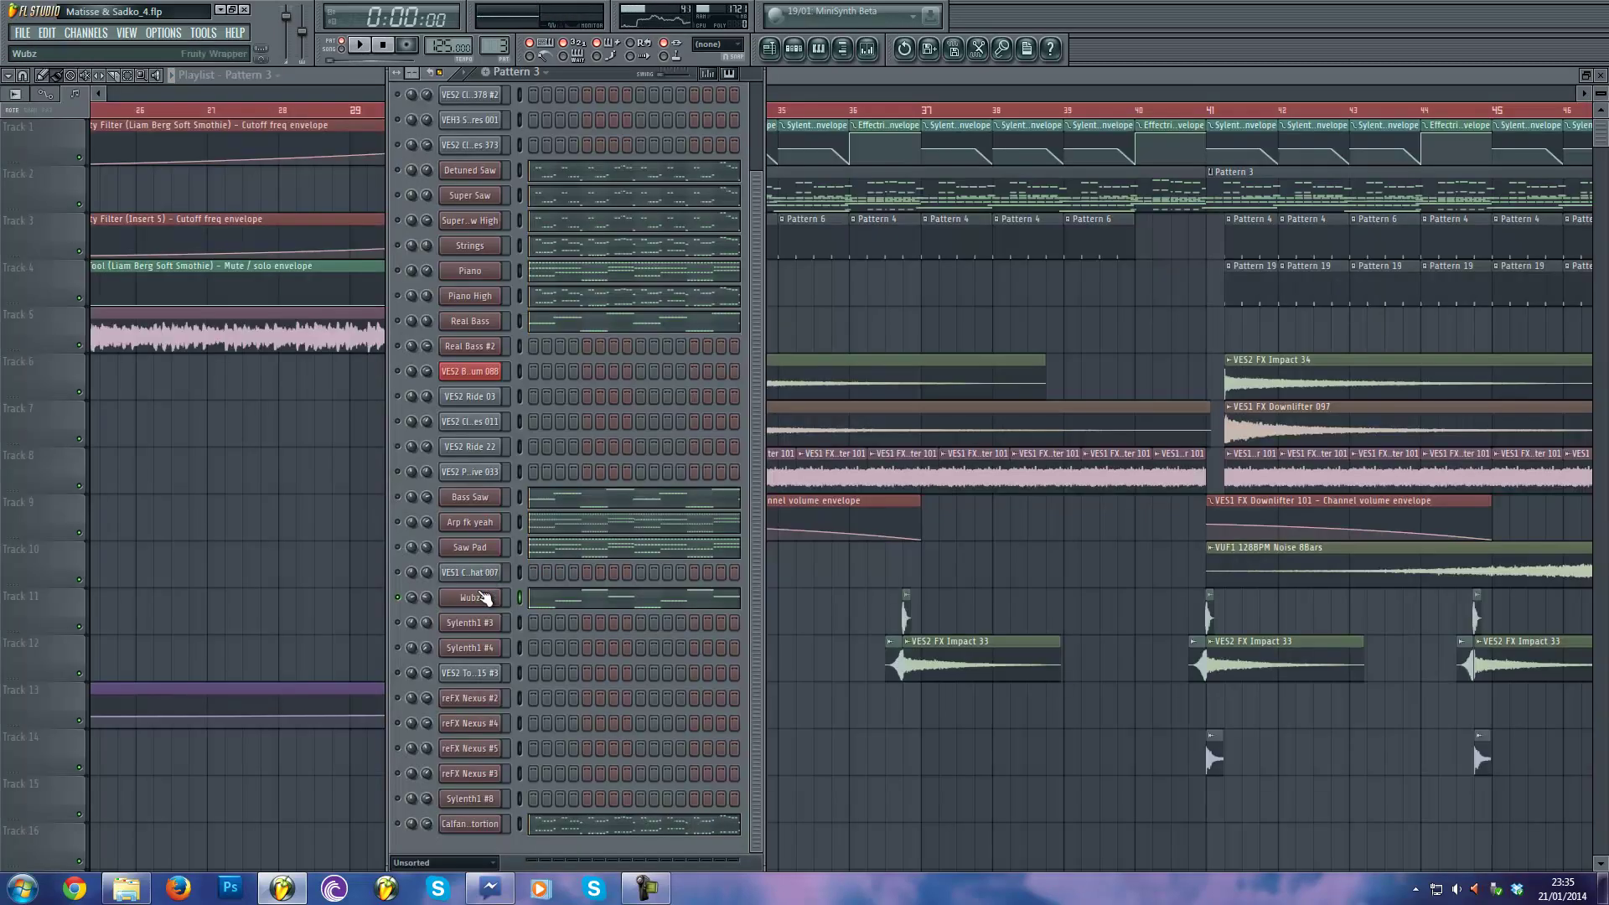
View the Massive preset and settings used by the Wubz channel, and close the plugin.
click(477, 595)
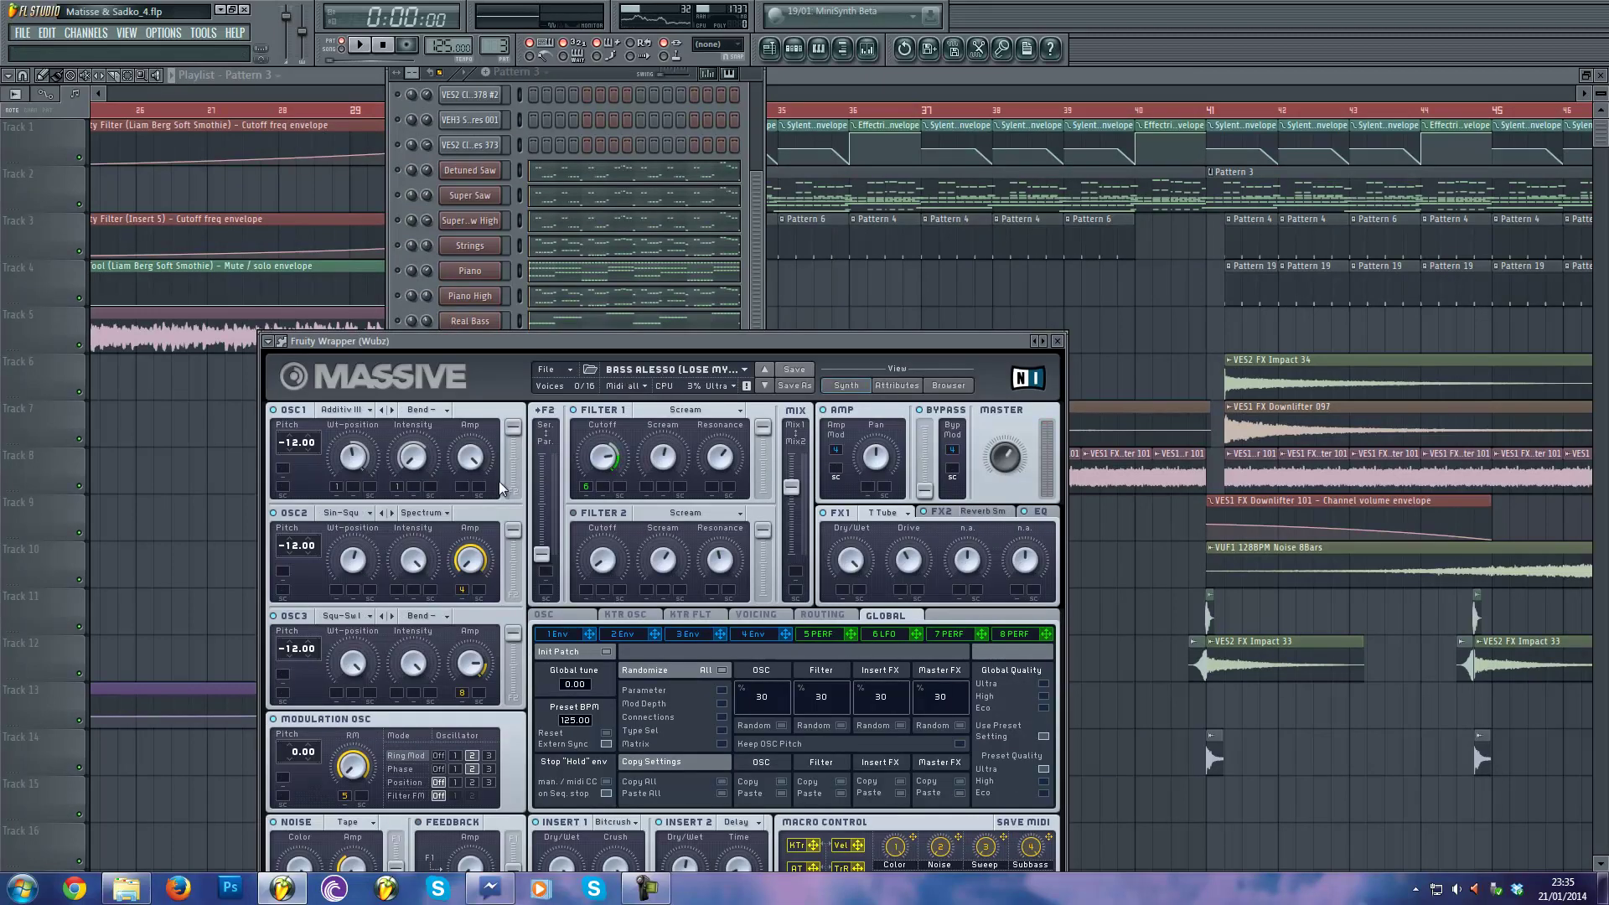
key(Escape)
key(Escape)
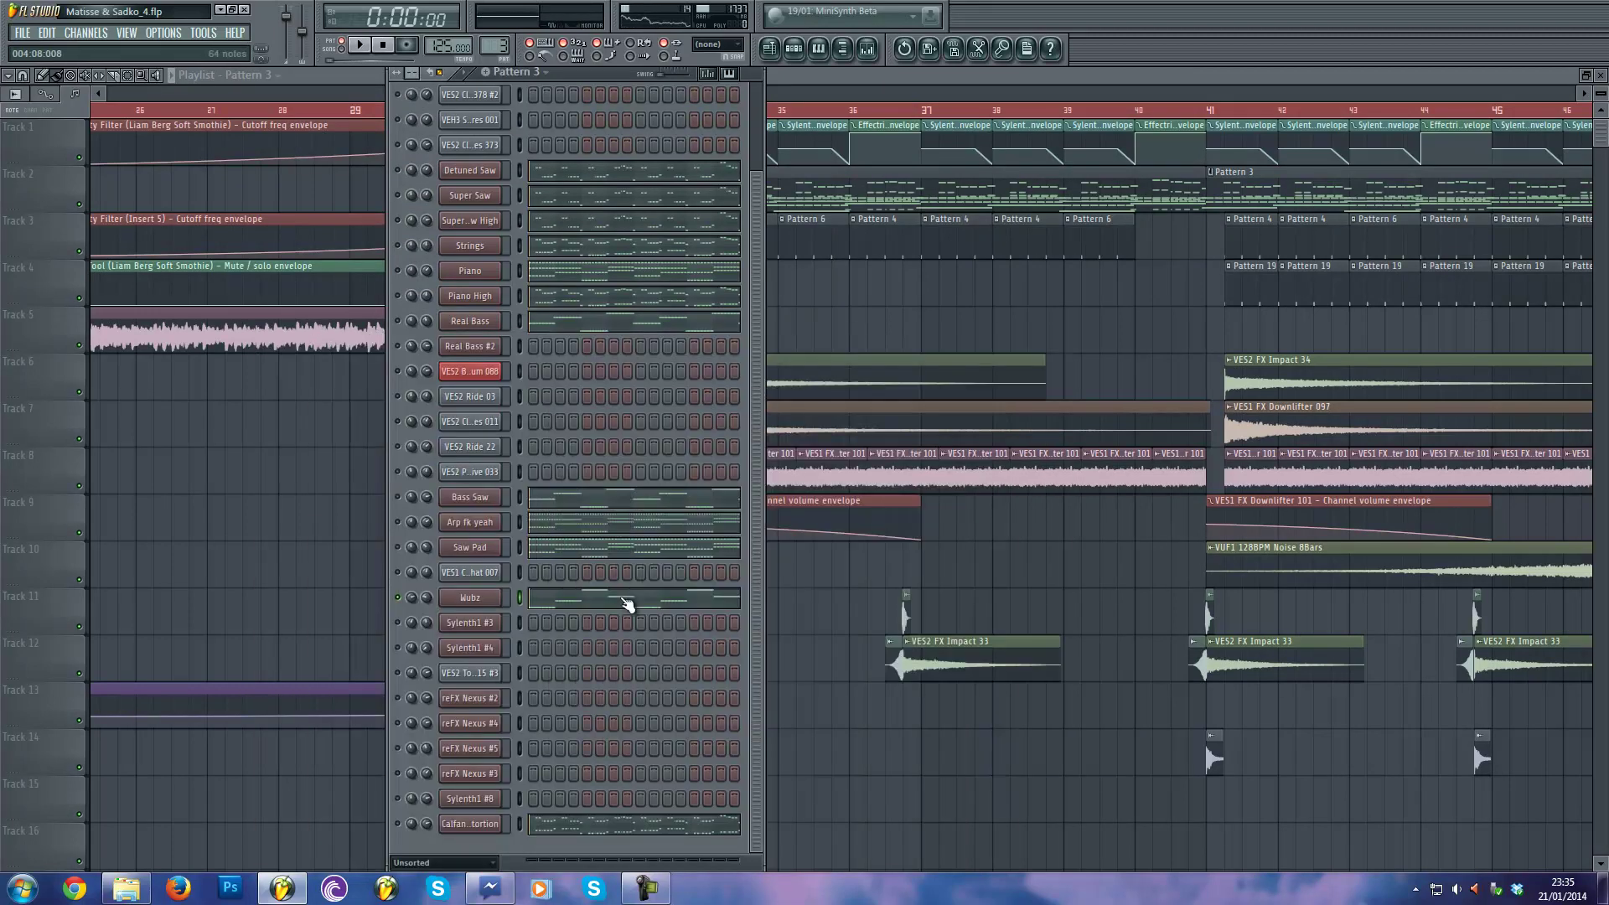
Solo the Calfan Distortion channel and listen to it while examining its full note pattern in the piano roll.
right_click(399, 824)
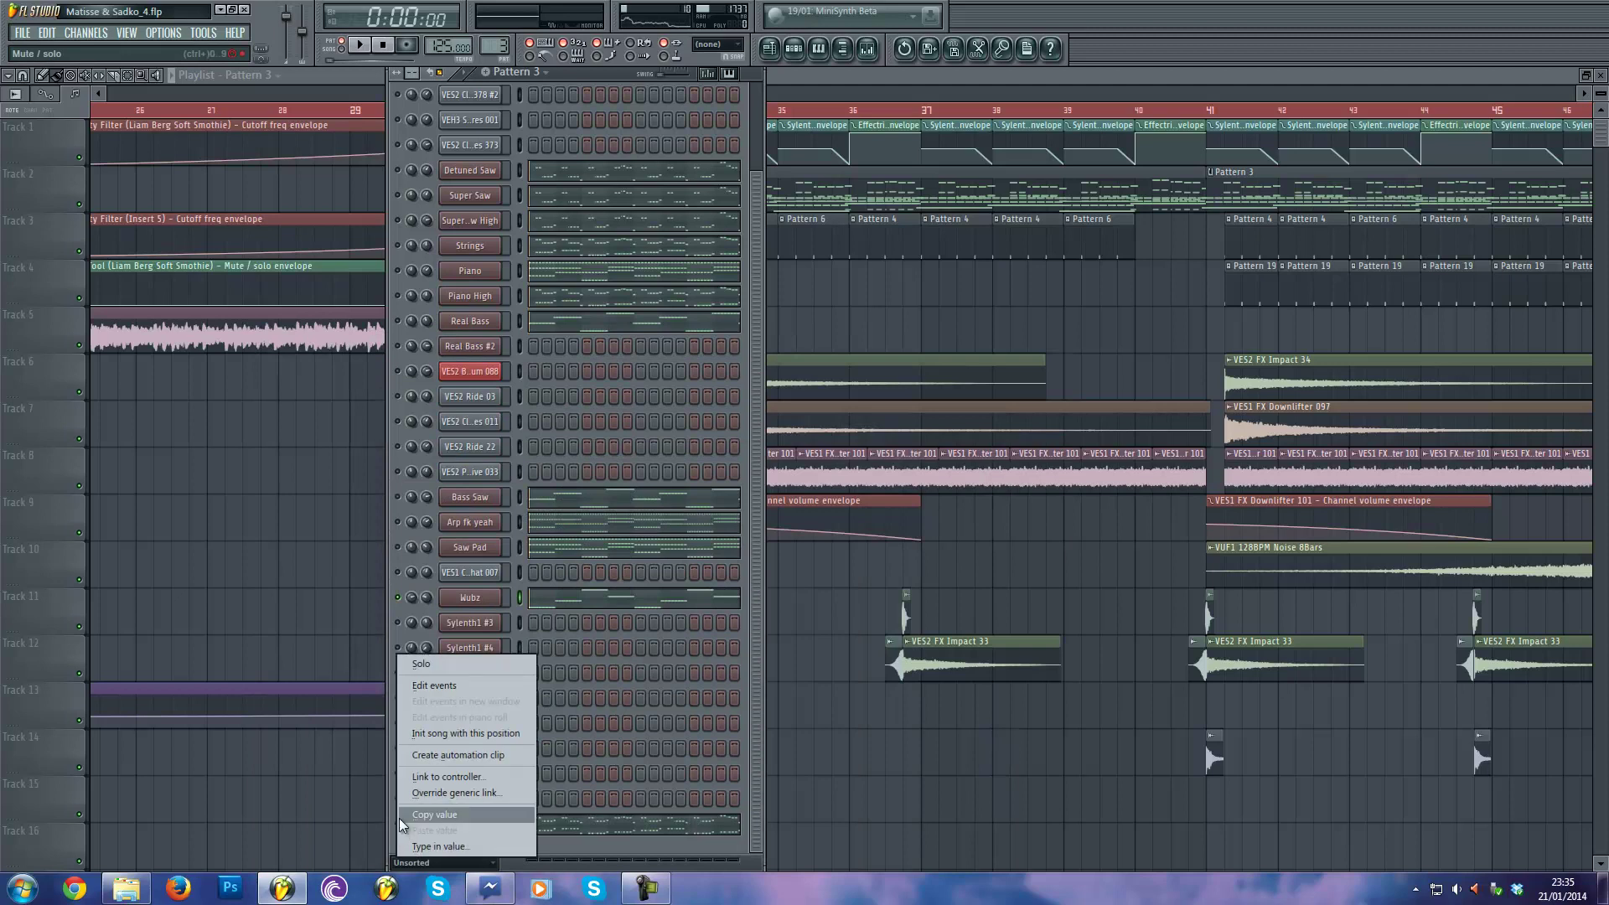
click(439, 654)
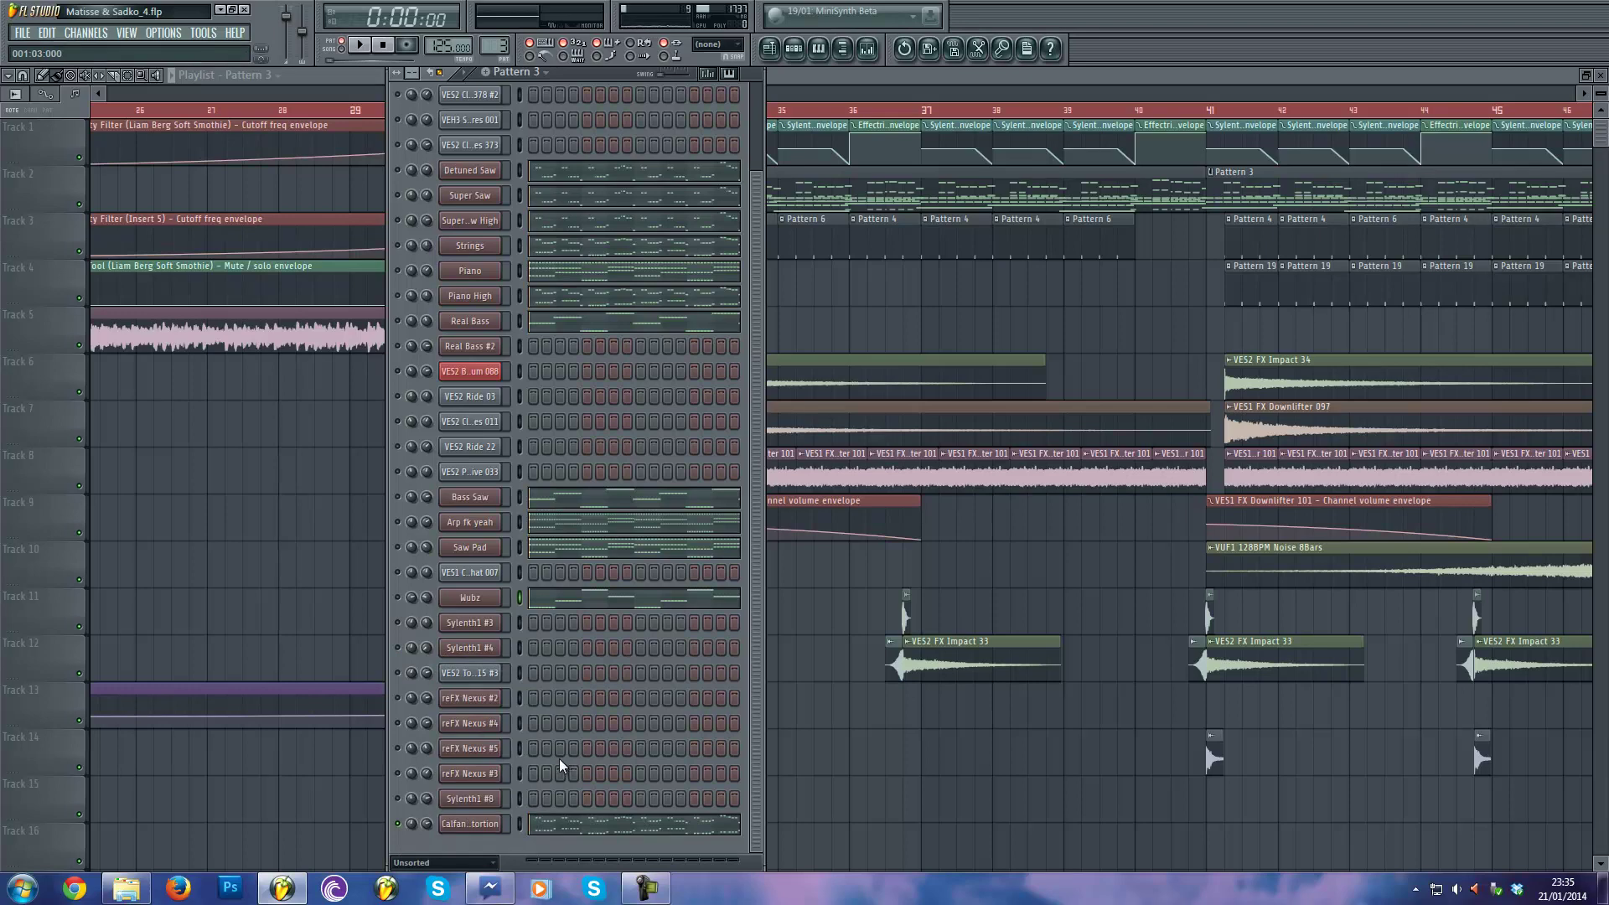
click(568, 824)
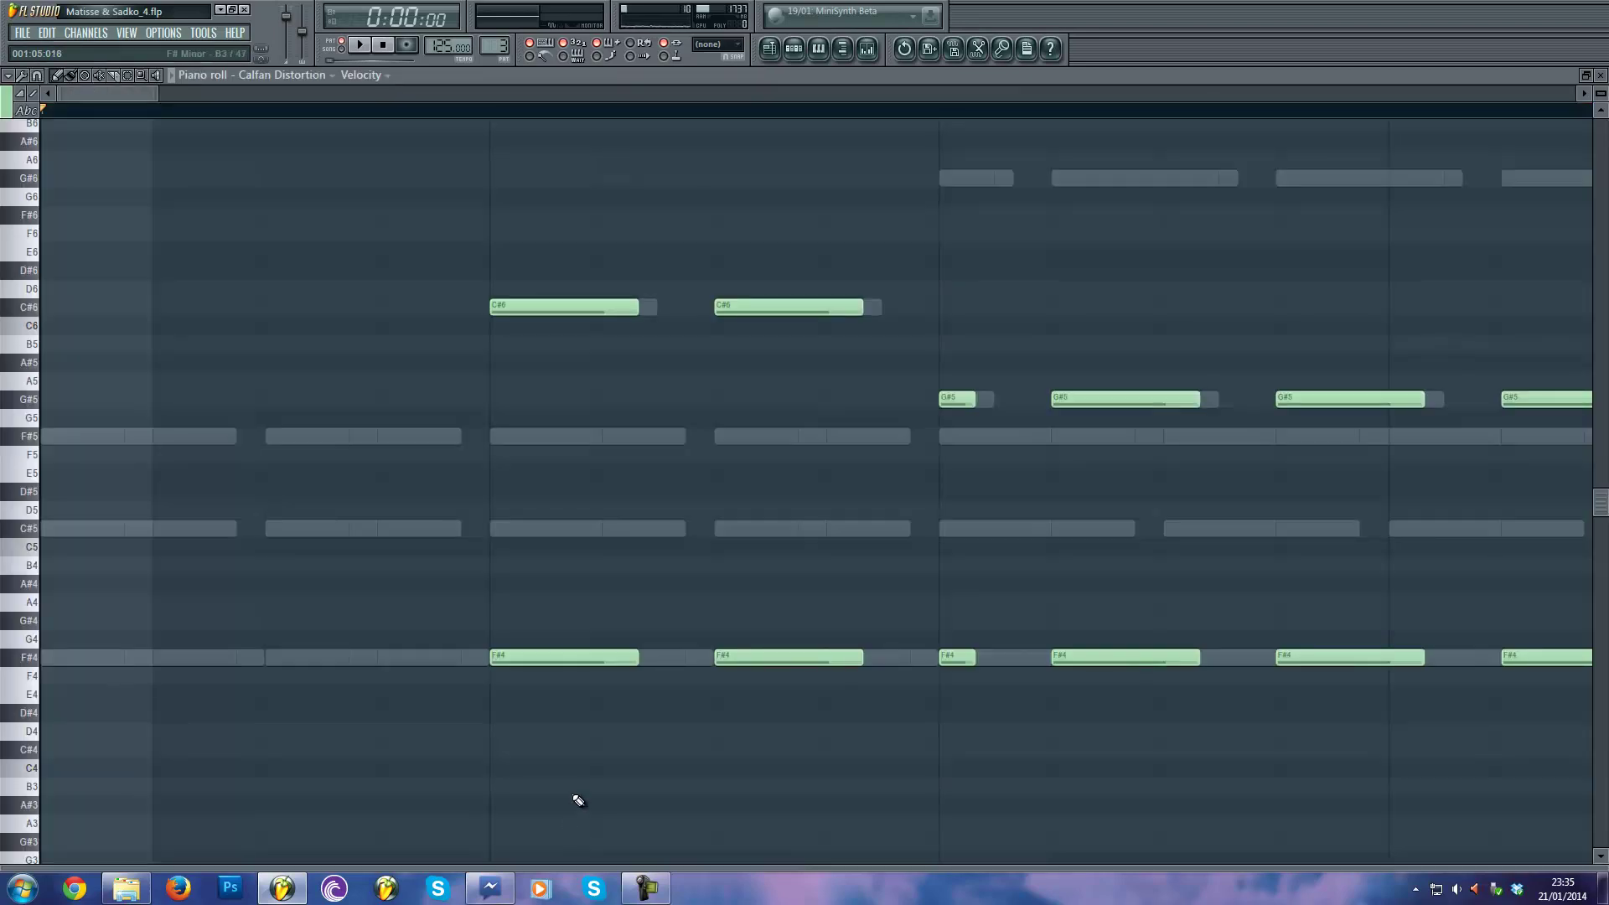
key(space)
scroll(478, 547, down, 6)
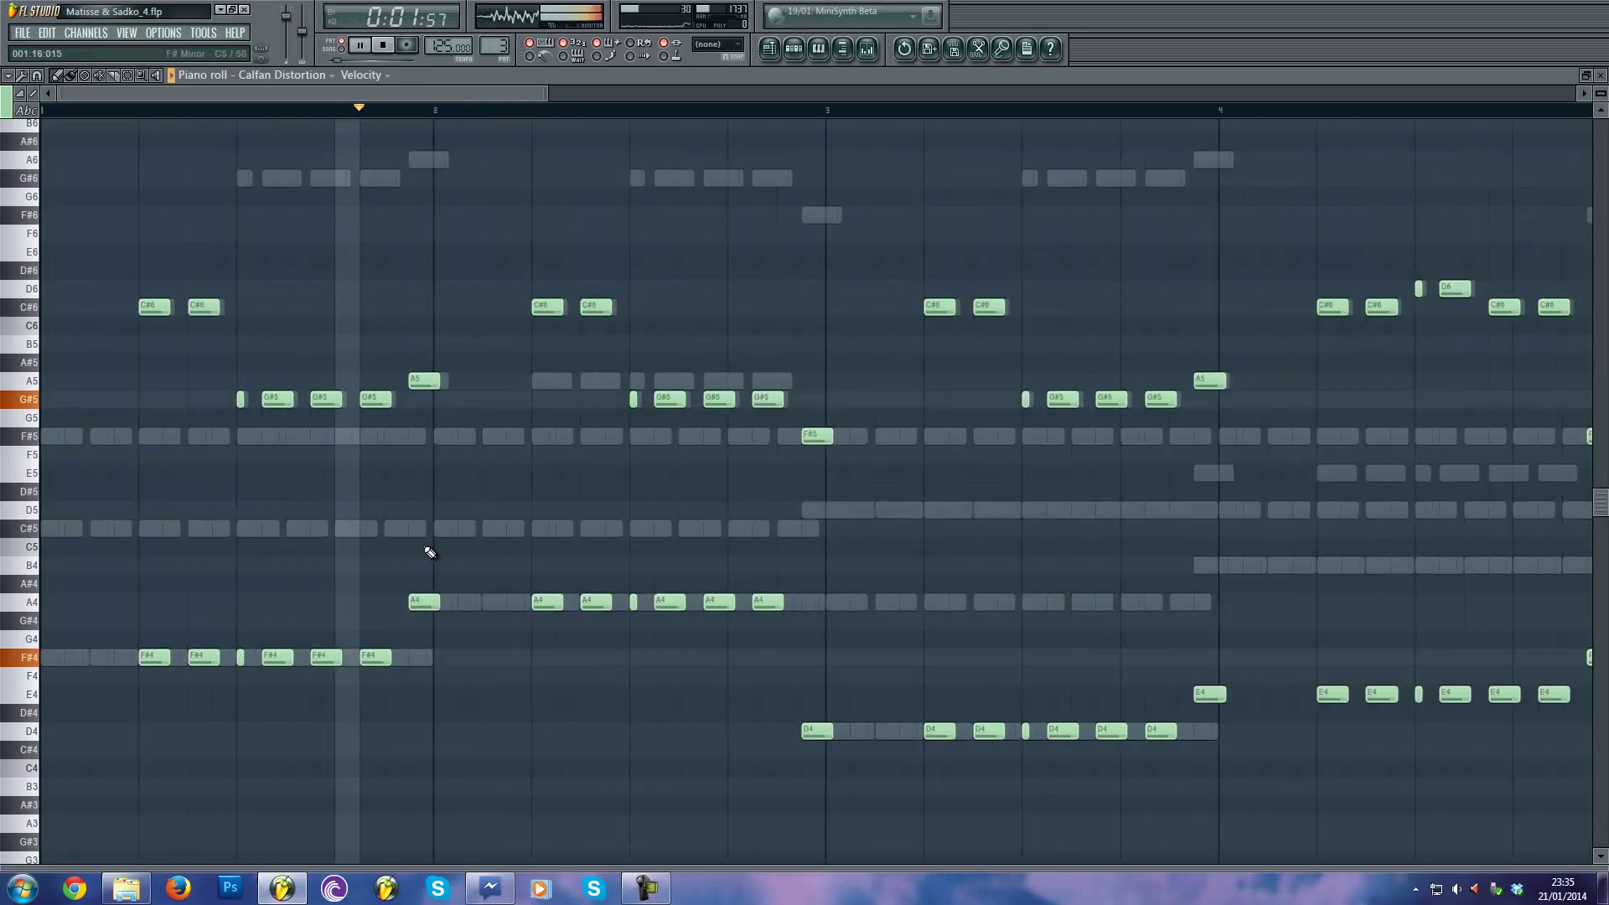
scroll(427, 552, down, 2)
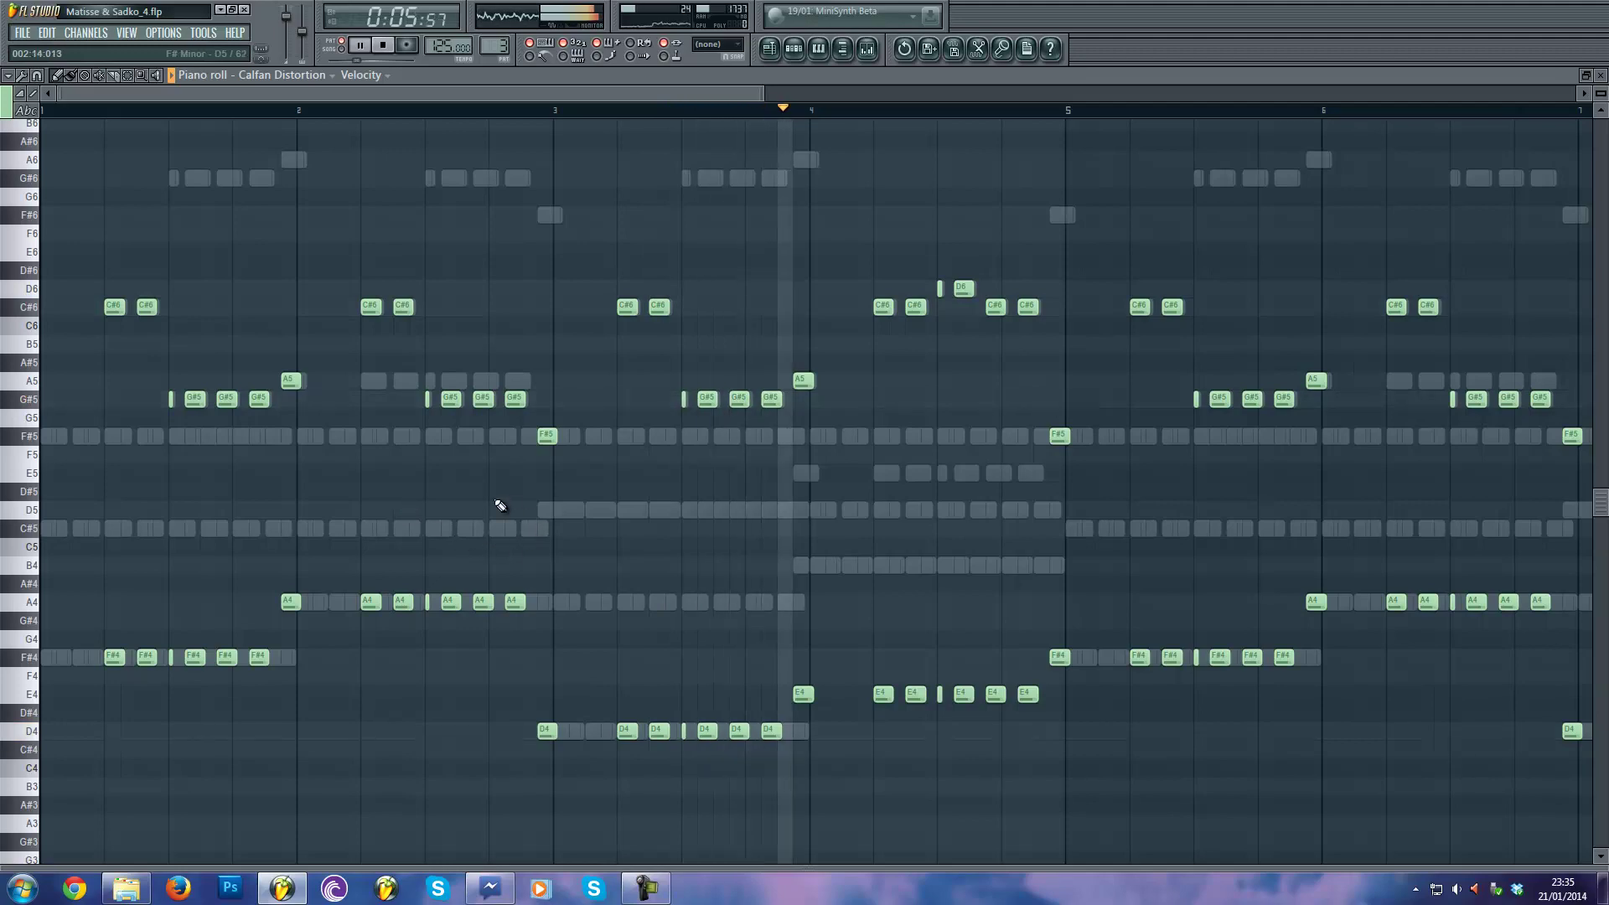
scroll(469, 495, down, 3)
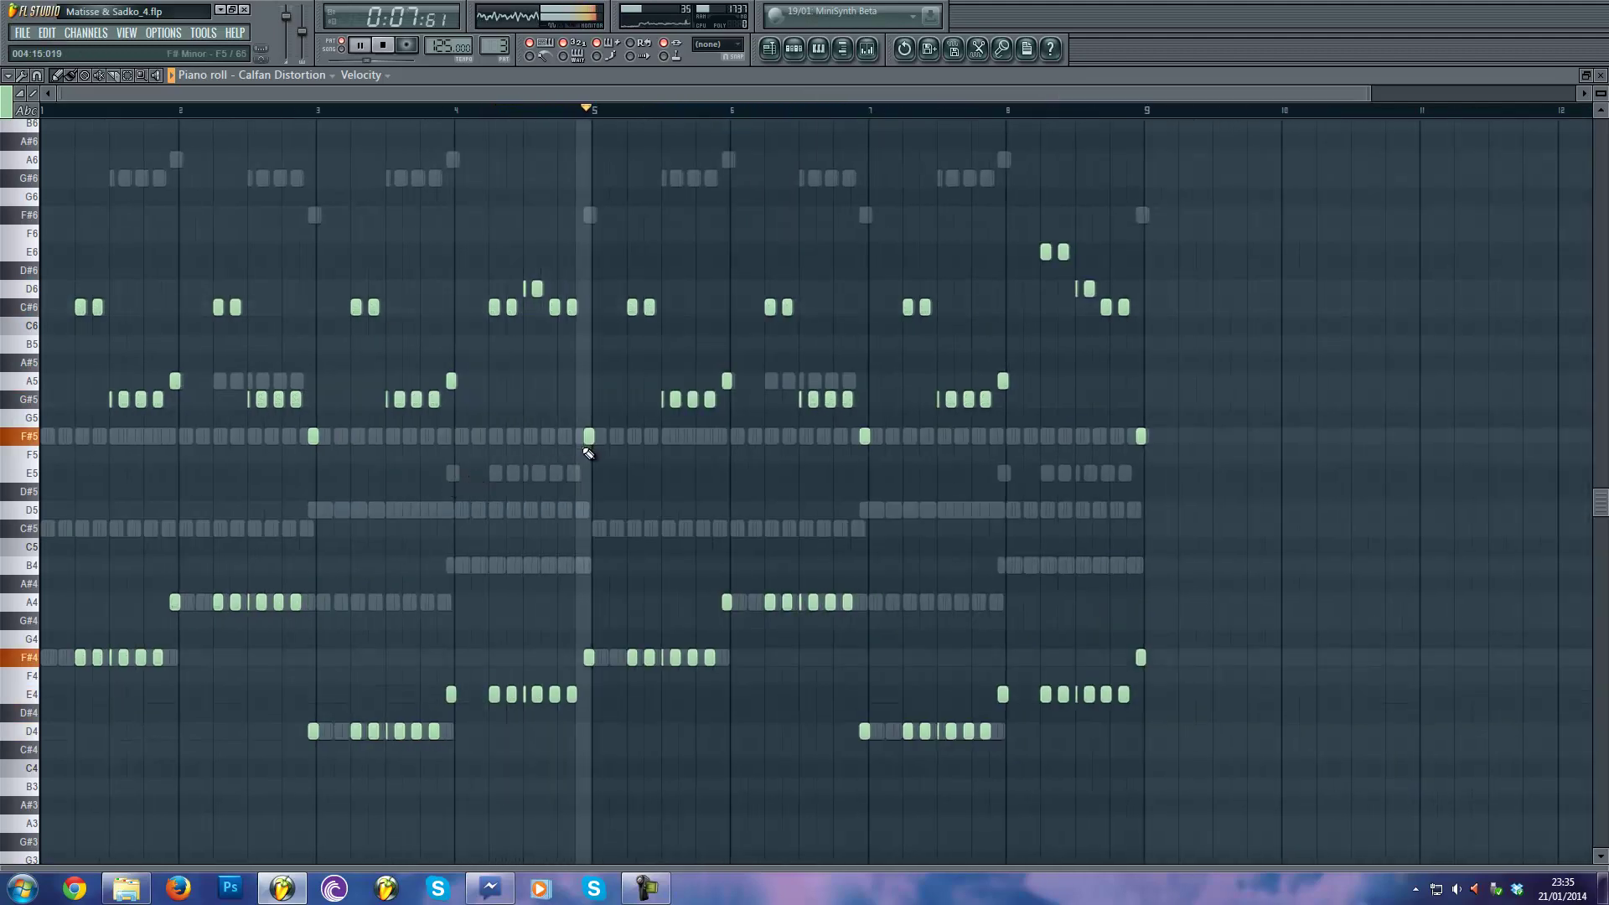
key(space)
key(Escape)
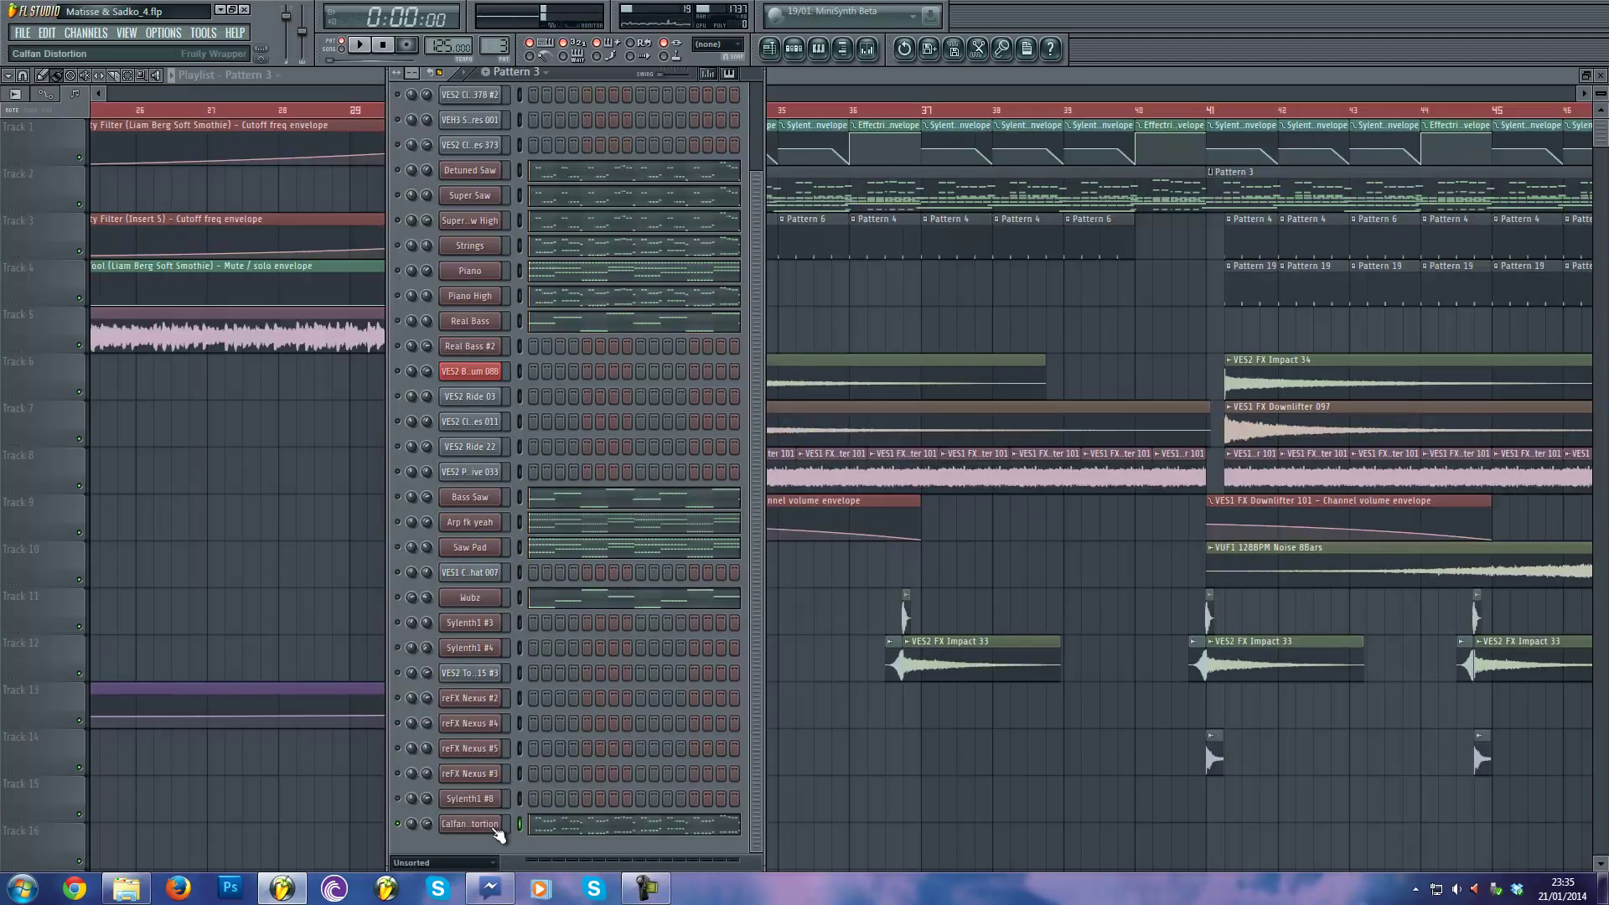
Open the Calfan Distortion channel's Sylenth1 and pick preset 050: LD Dist Guitar Lead from the preset list.
click(495, 828)
click(564, 464)
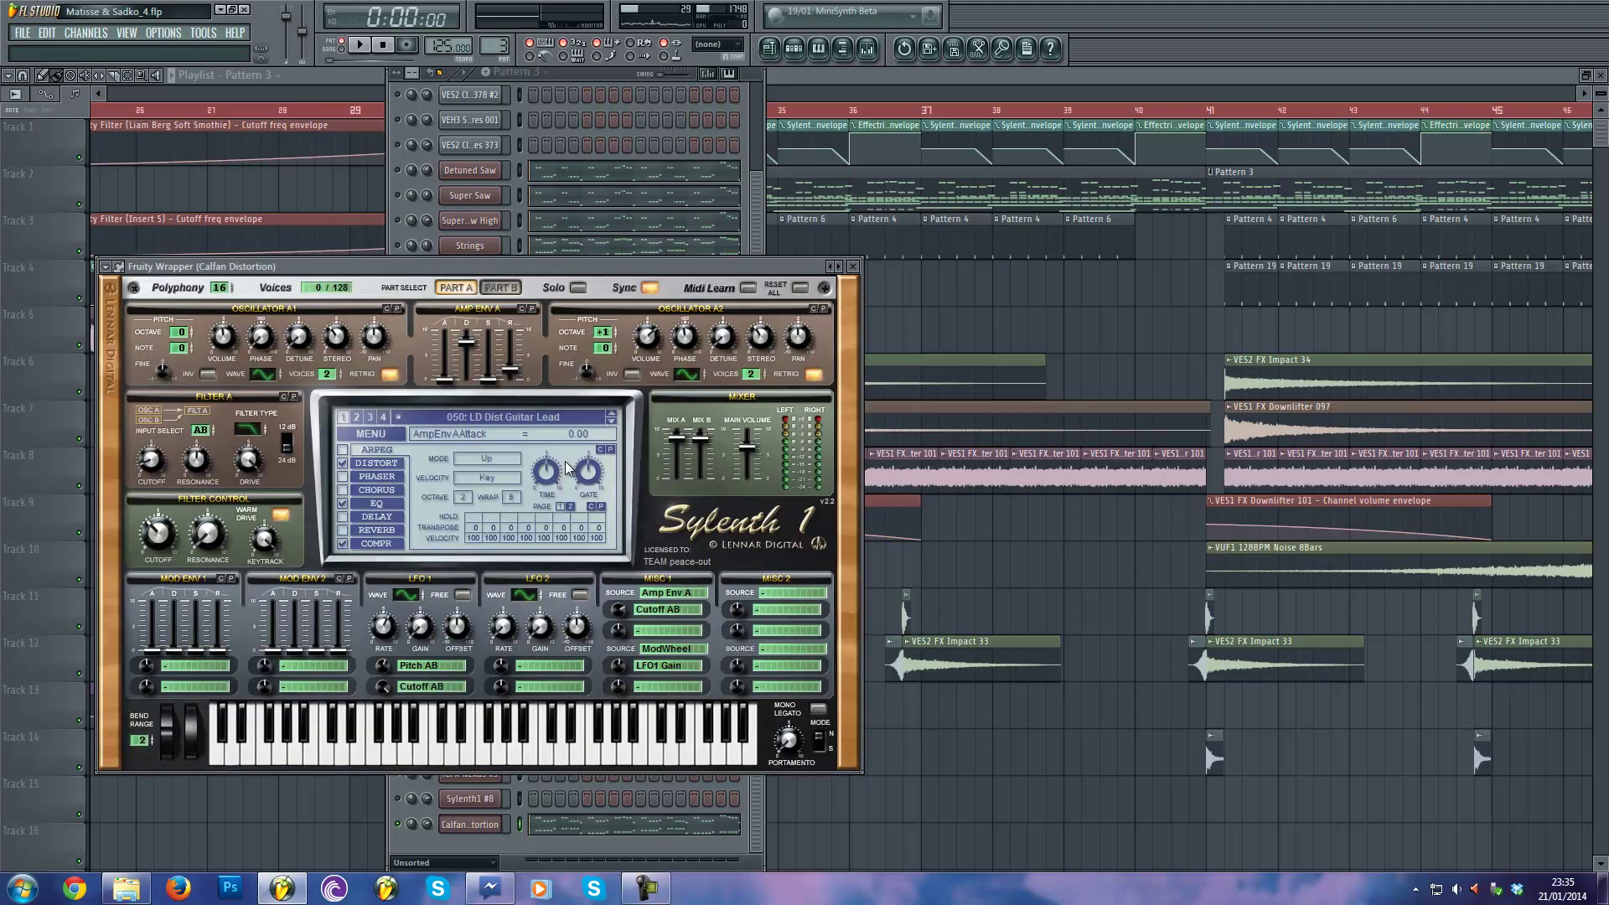
click(542, 418)
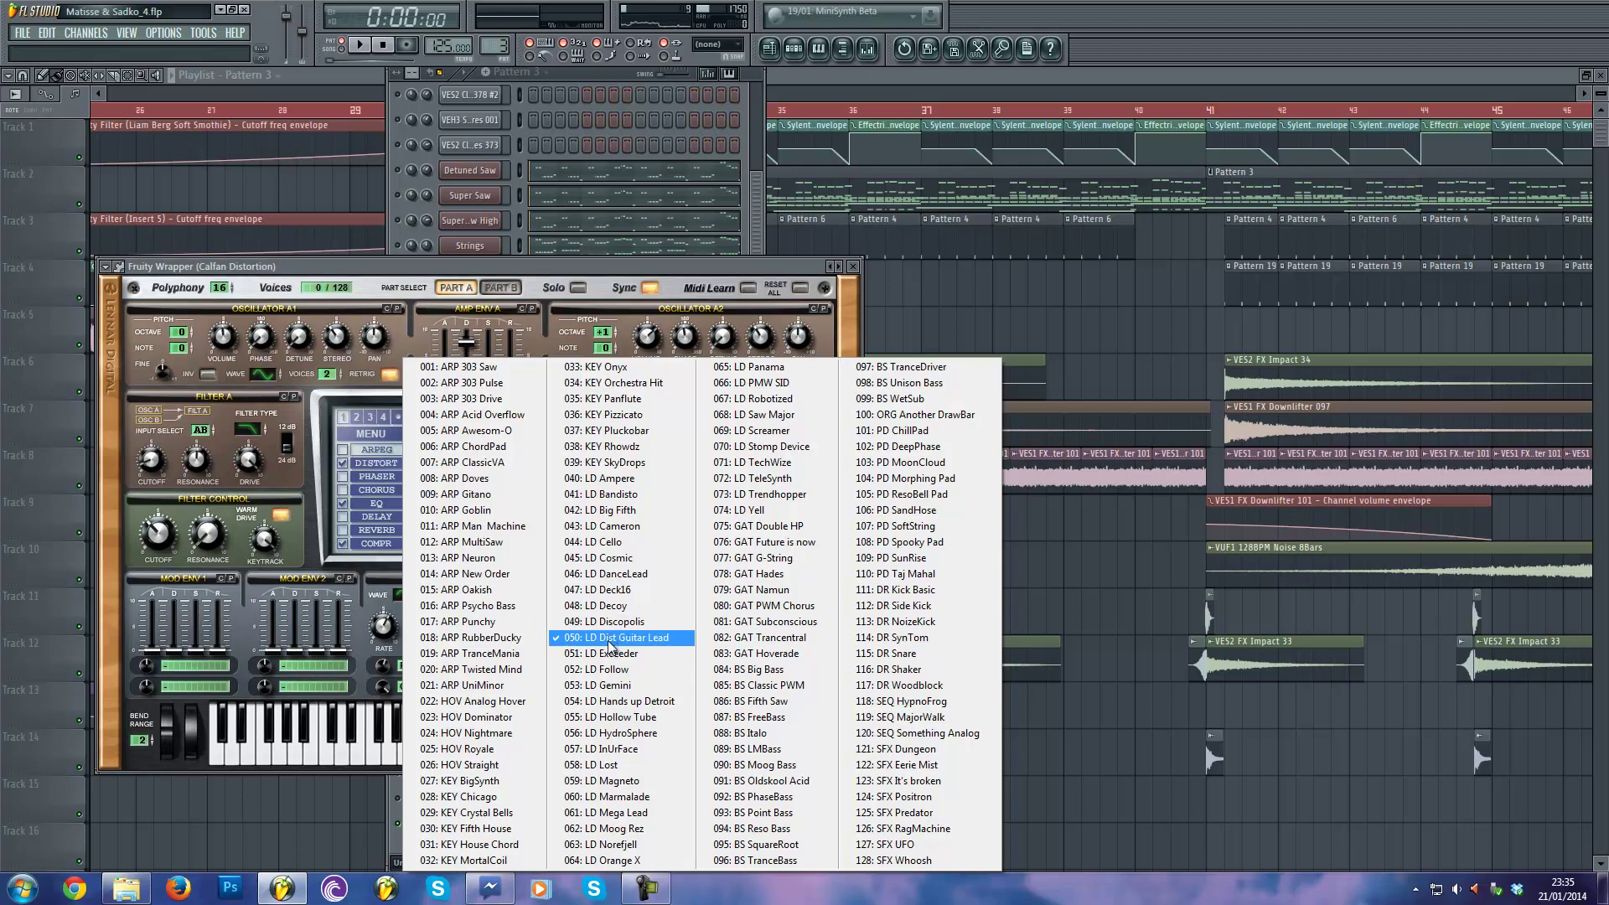
click(611, 644)
click(514, 418)
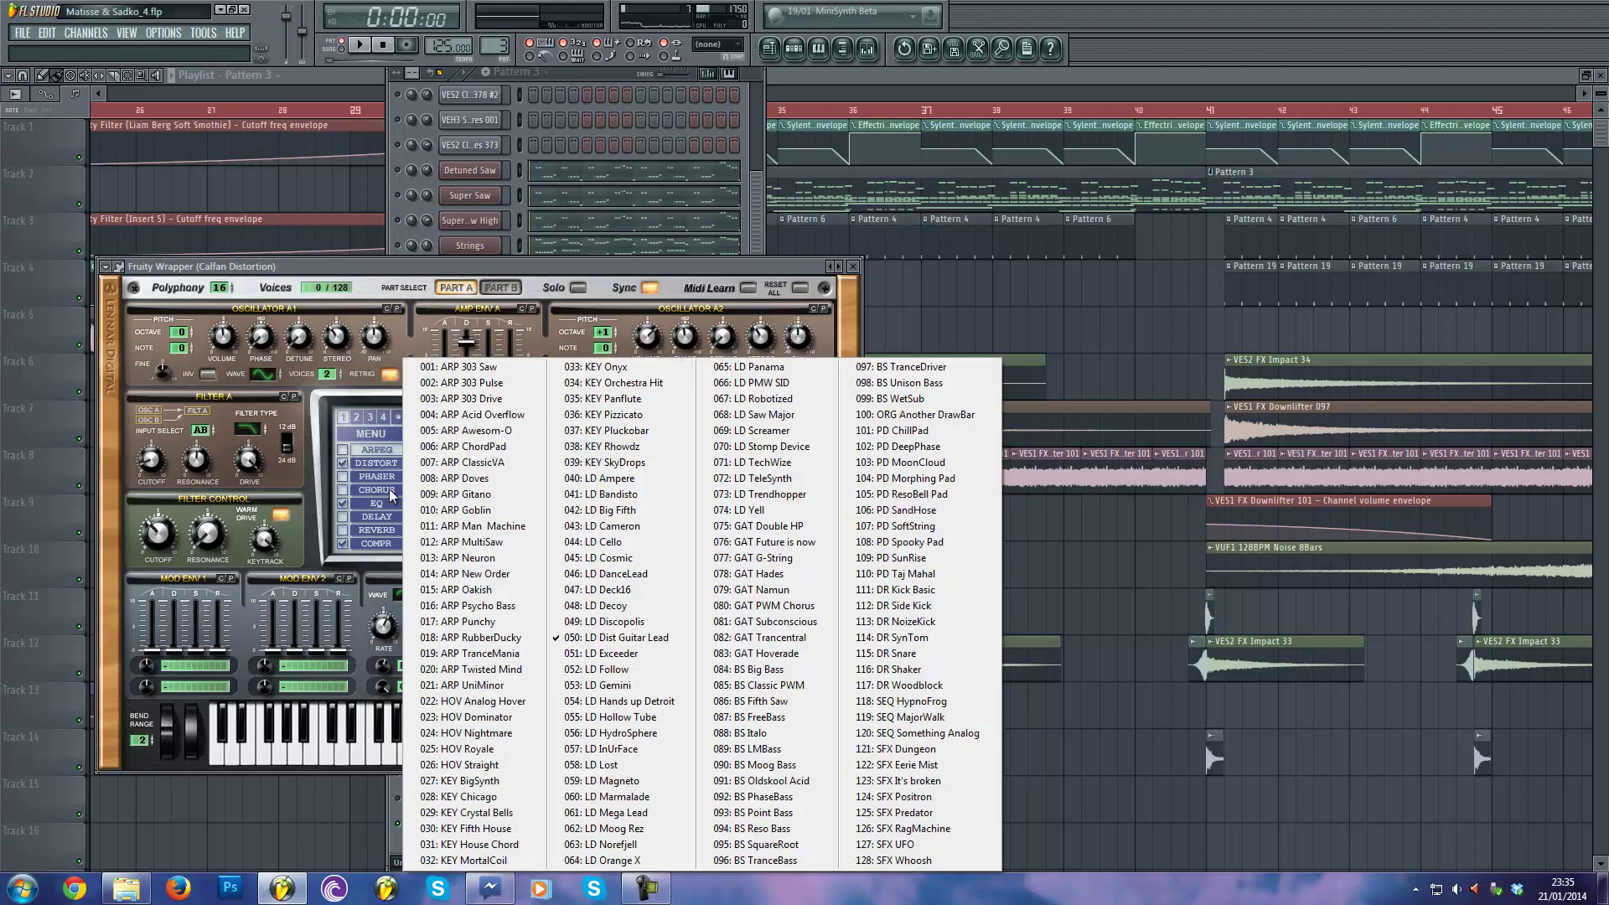
key(Escape)
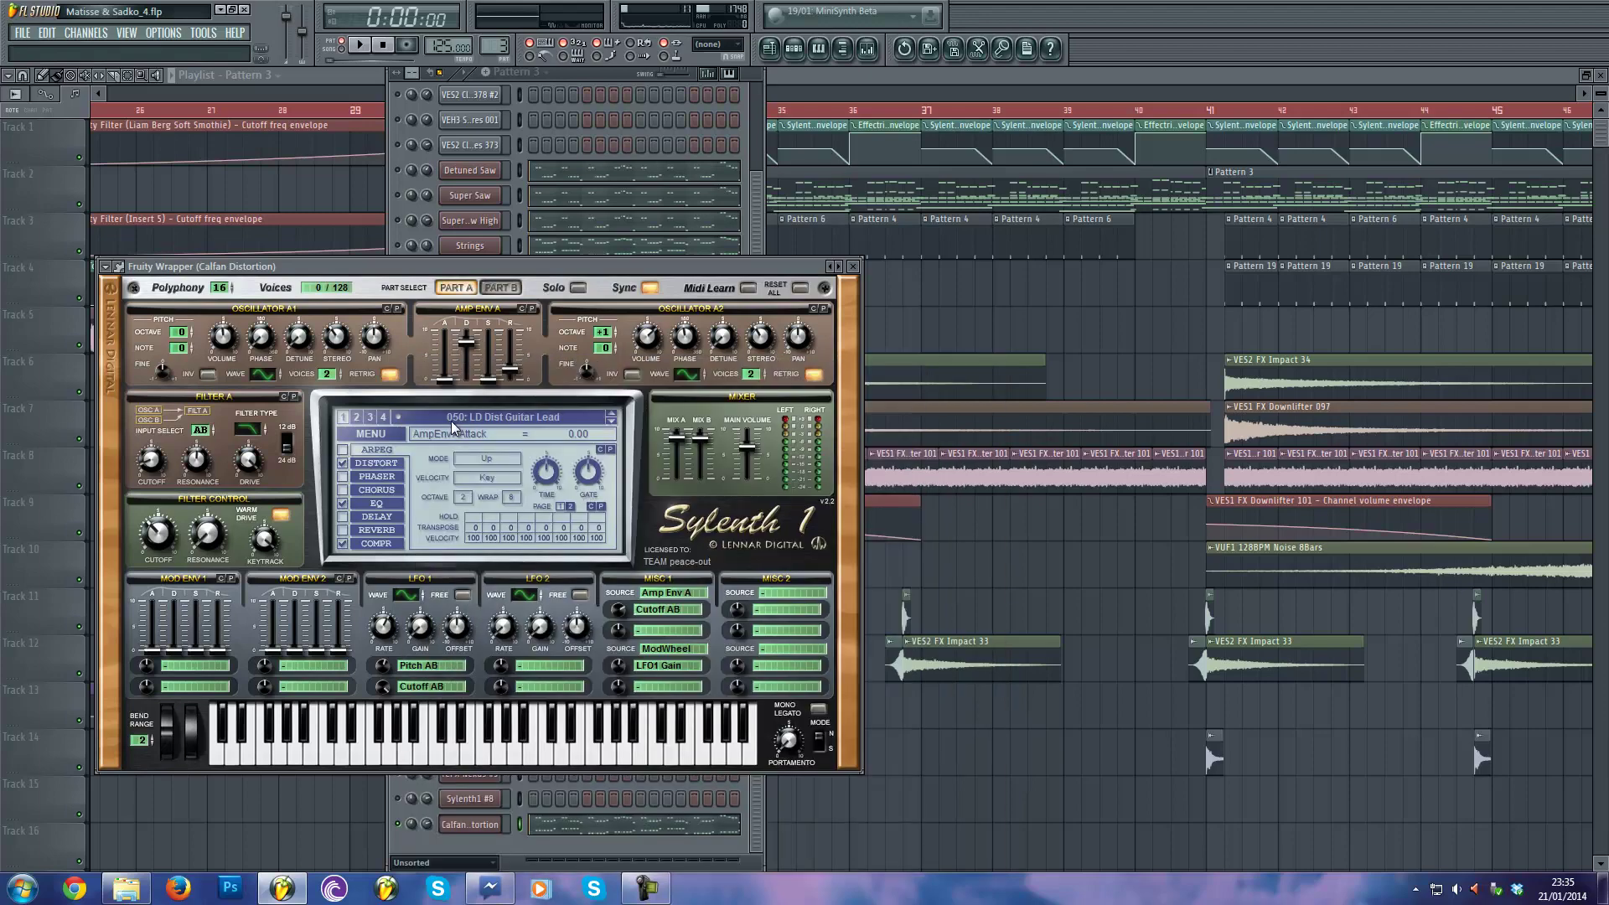
Reselect preset 050: LD Dist Guitar Lead in place of ARP Acid Overflow and close the Calfan Distortion settings.
click(453, 421)
click(455, 417)
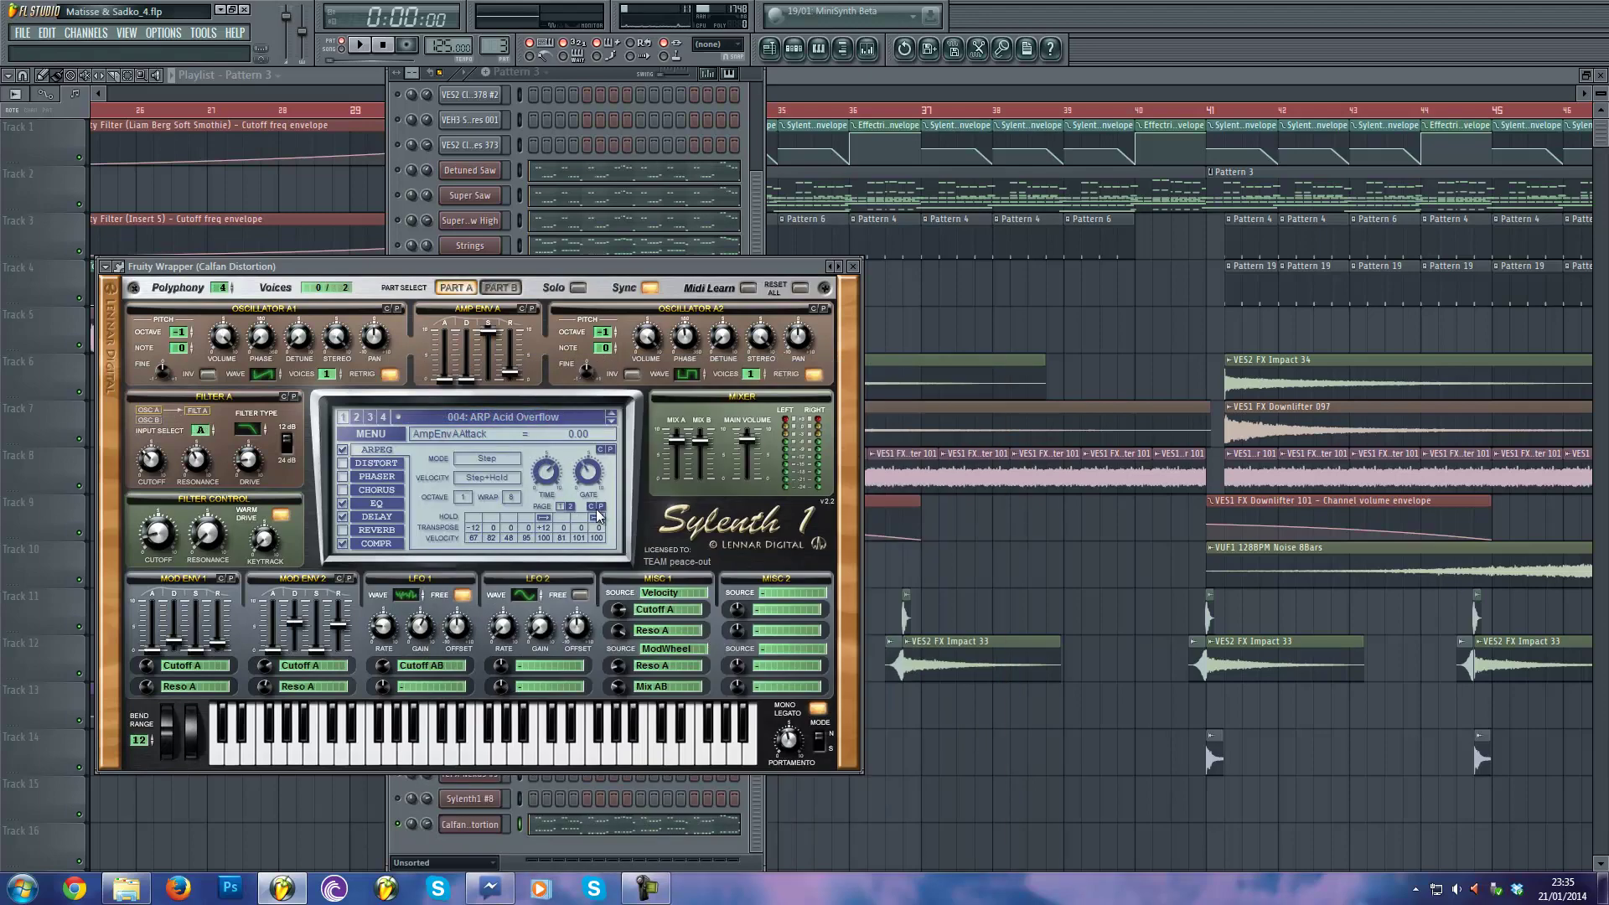
click(503, 416)
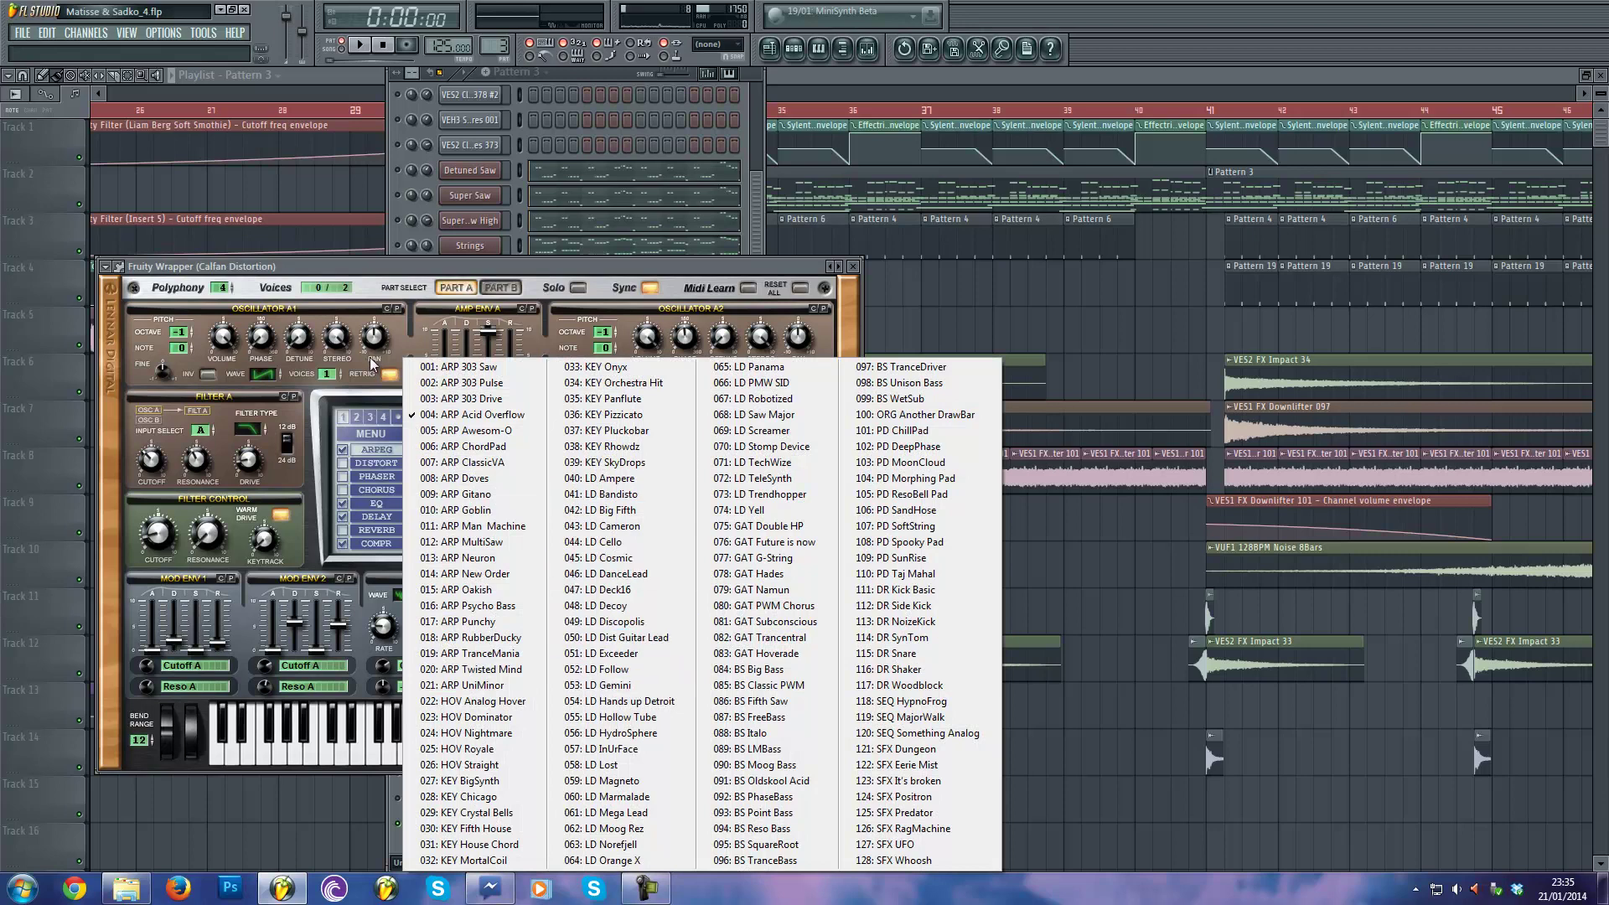
click(585, 638)
key(Escape)
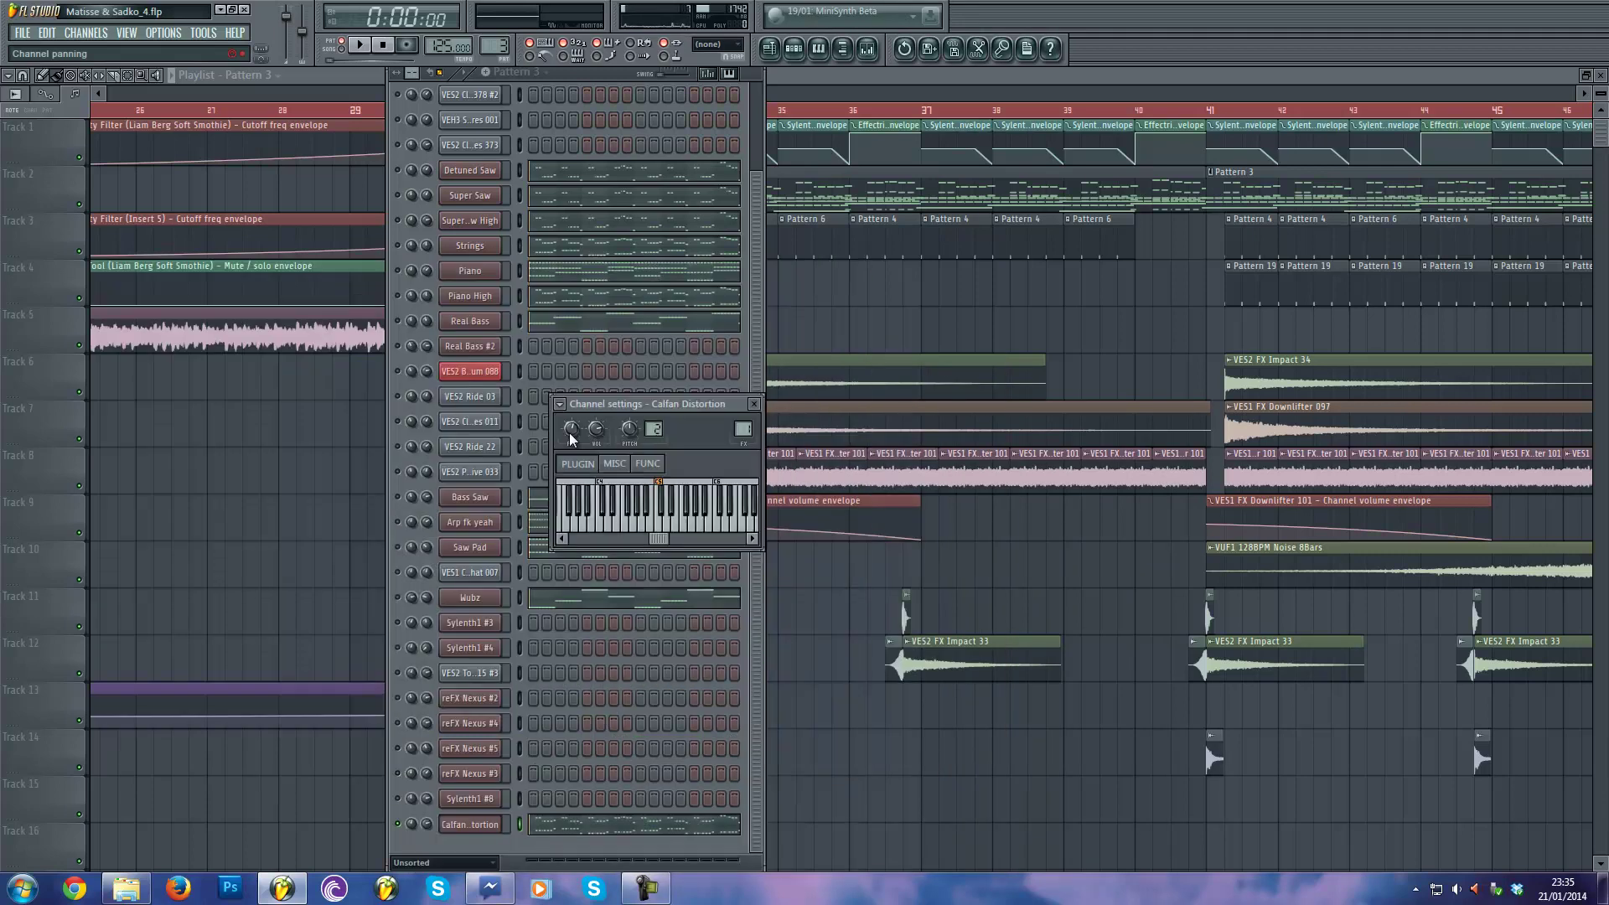
key(space)
key(space)
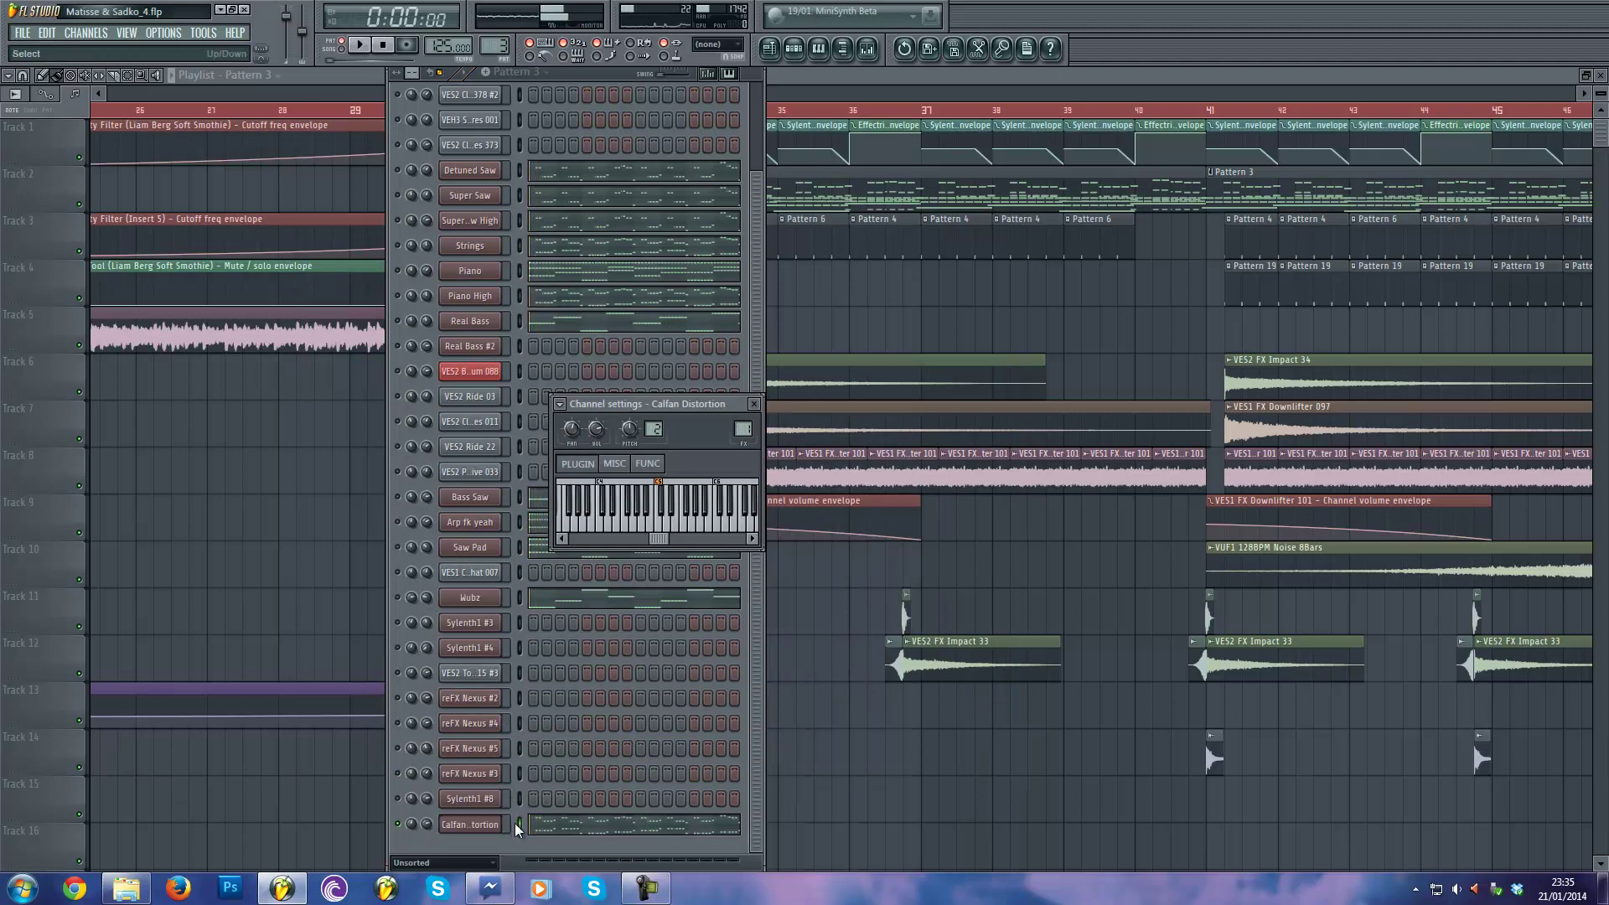
click(754, 404)
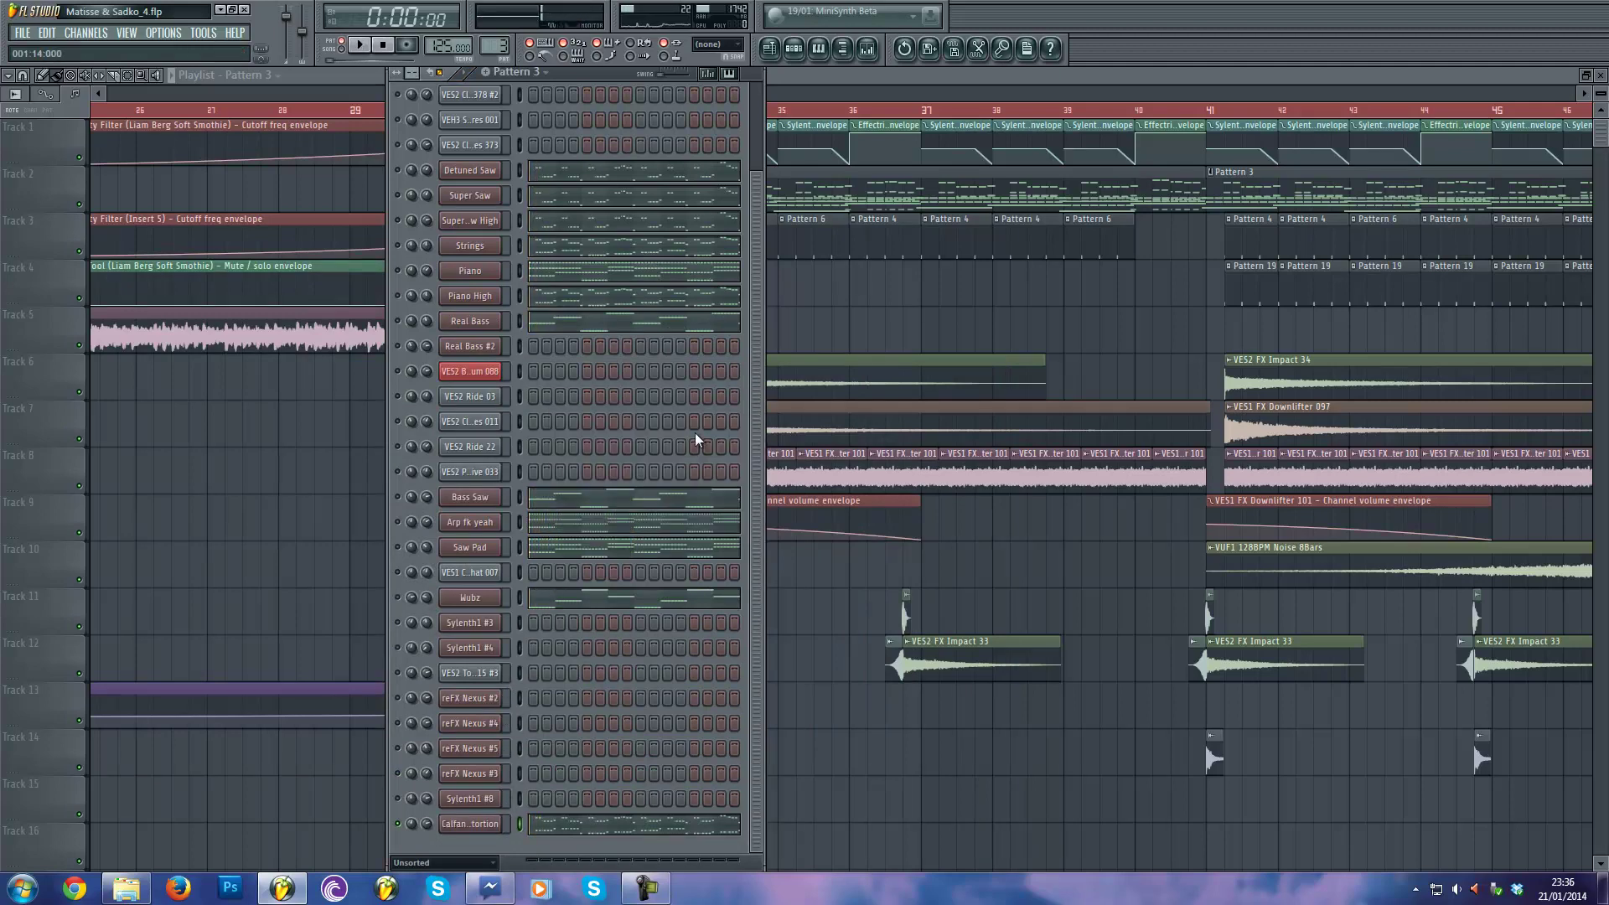
Open Pattern 4, solo its bass drum channel and listen to the kick pattern.
click(792, 259)
key(F6)
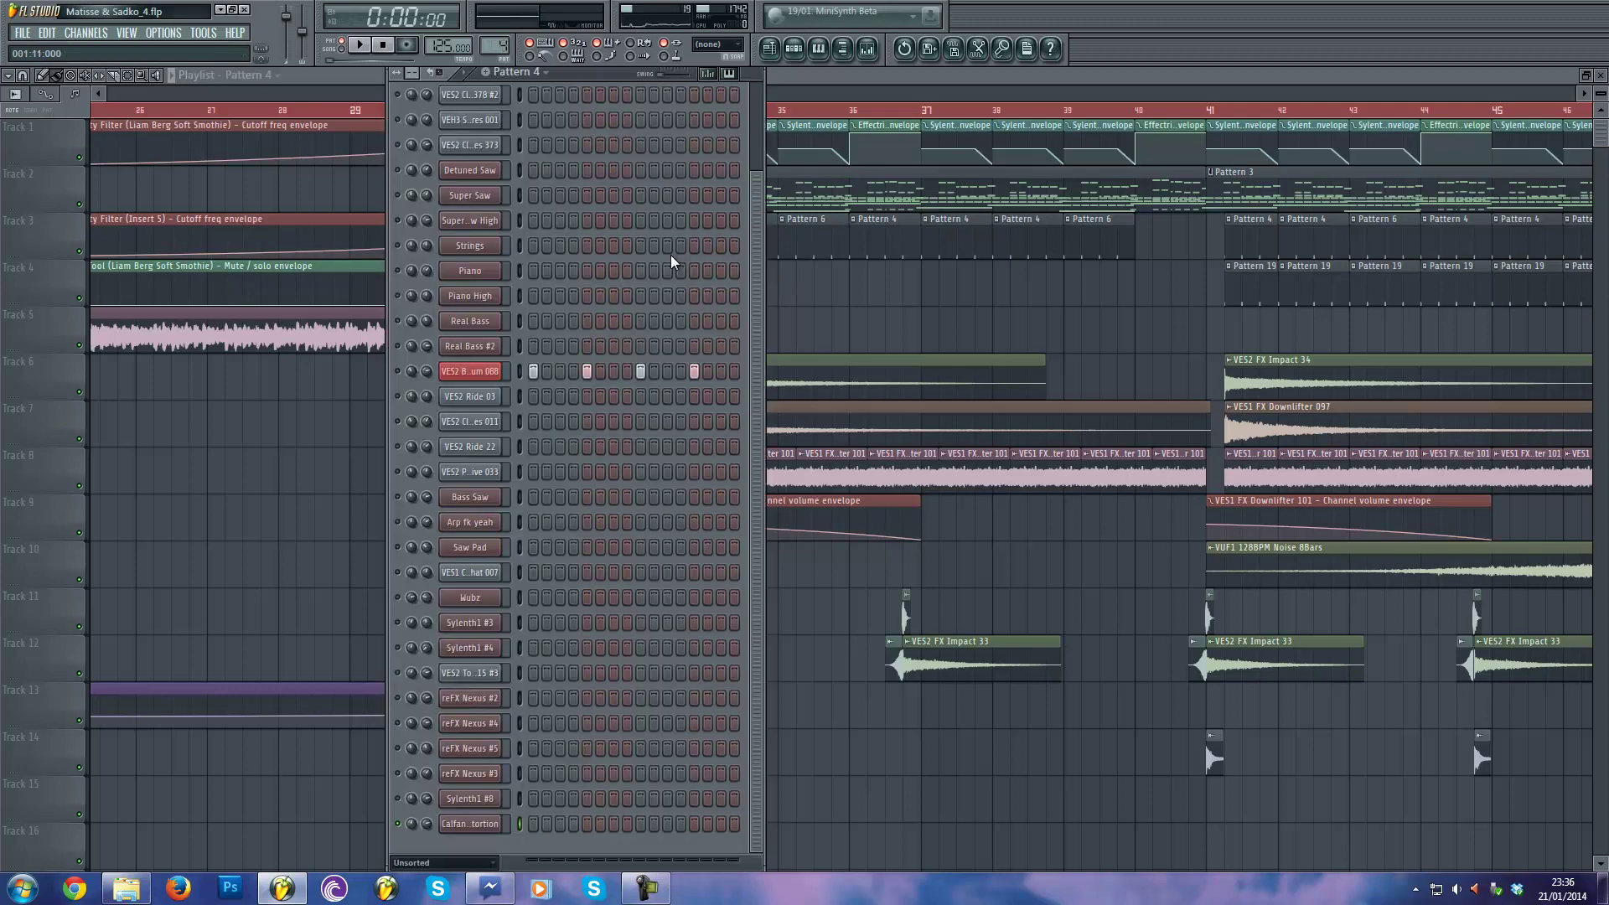
right_click(398, 371)
key(space)
key(space)
key(F6)
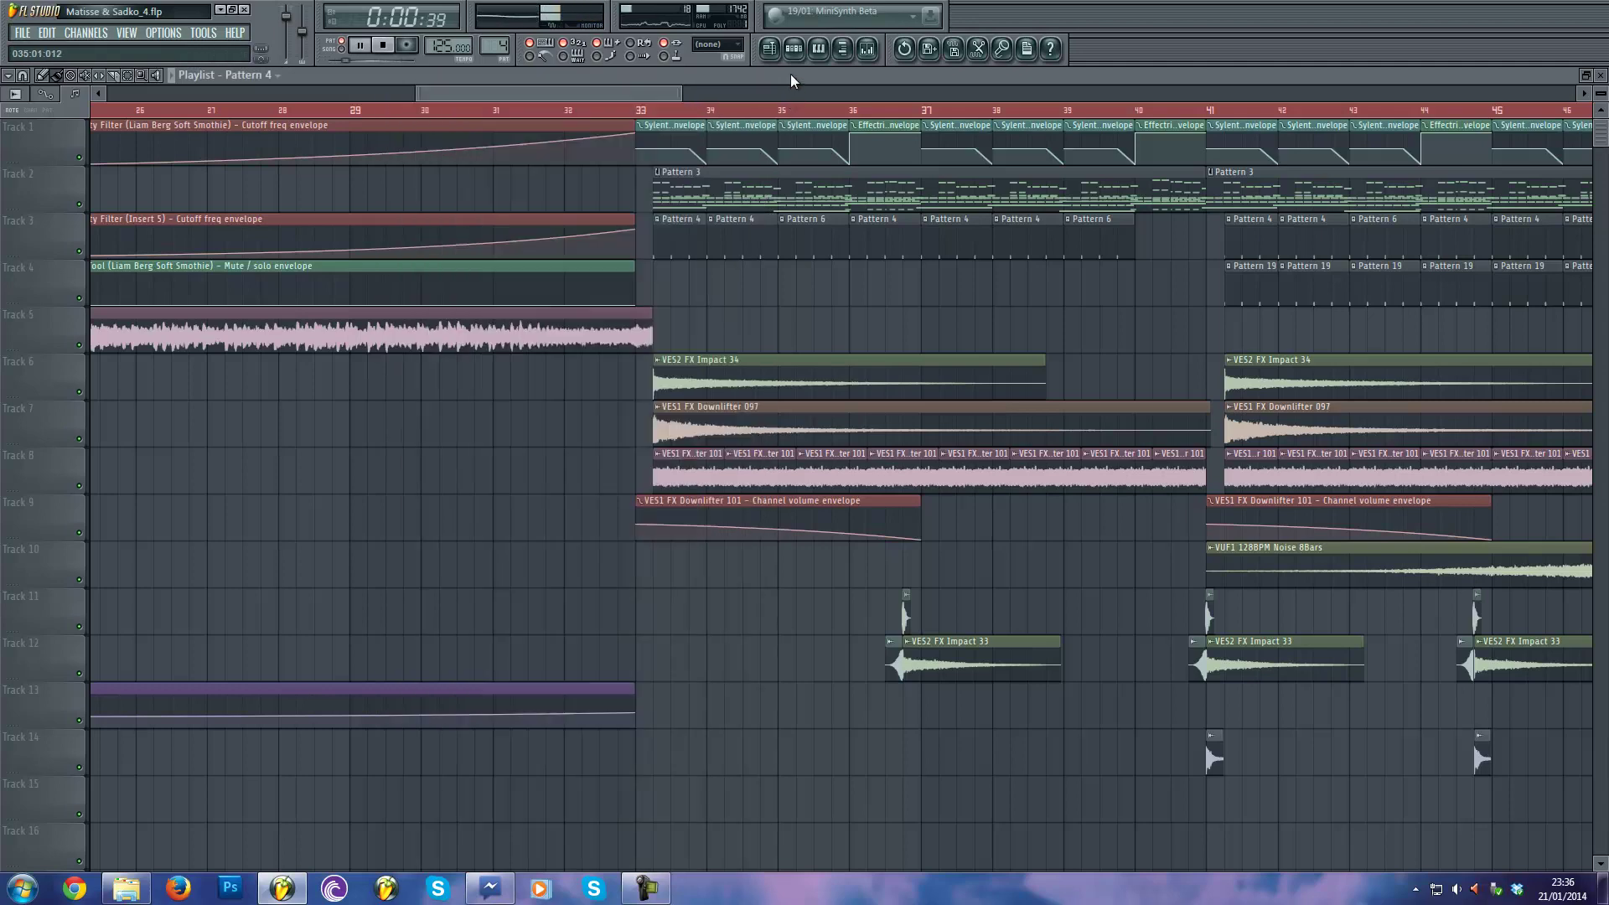
Open Pattern 19 and solo its VES2 Ride 03 and Sylenth1 #3 channels in turn to hear each one.
scroll(248, 273, down, 5)
scroll(545, 268, up, 3)
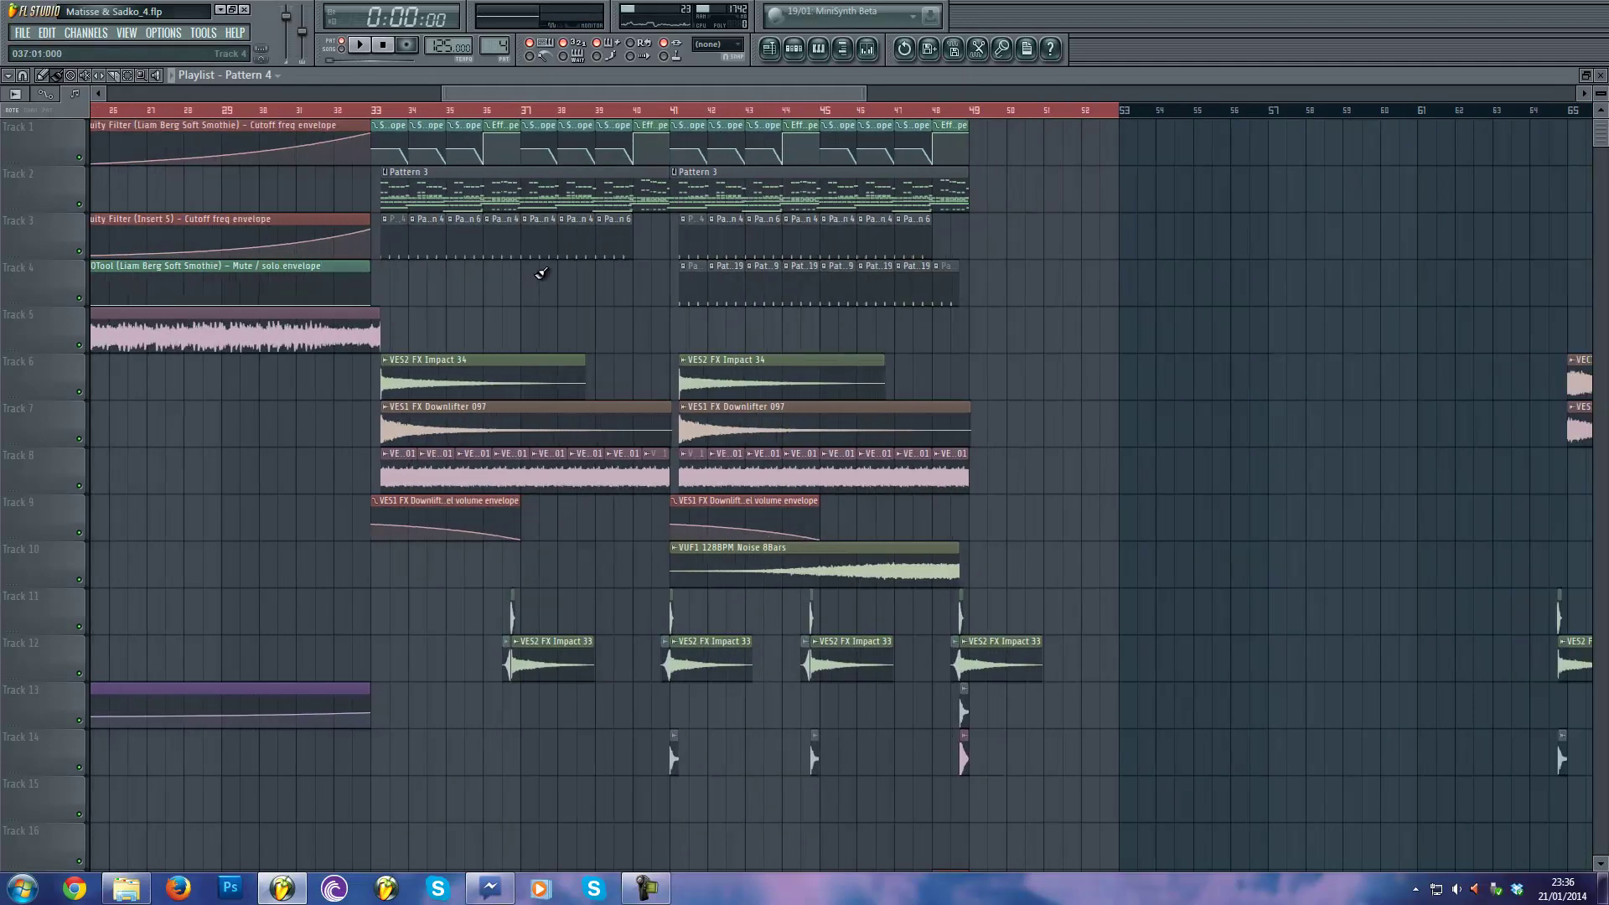
key(F6)
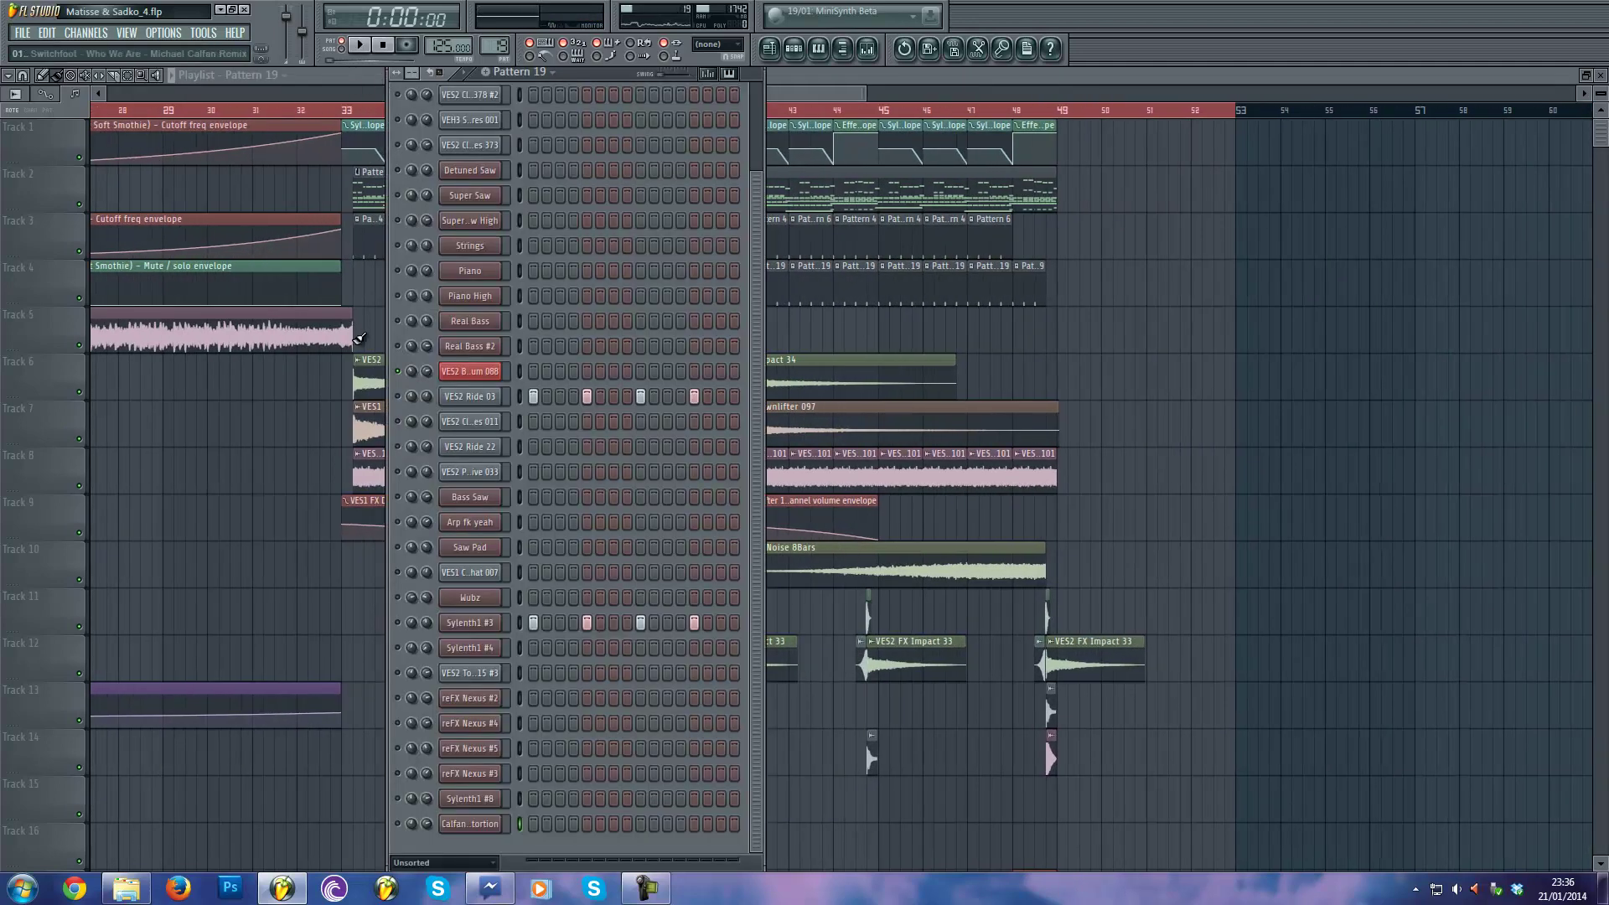
right_click(397, 399)
click(408, 409)
key(space)
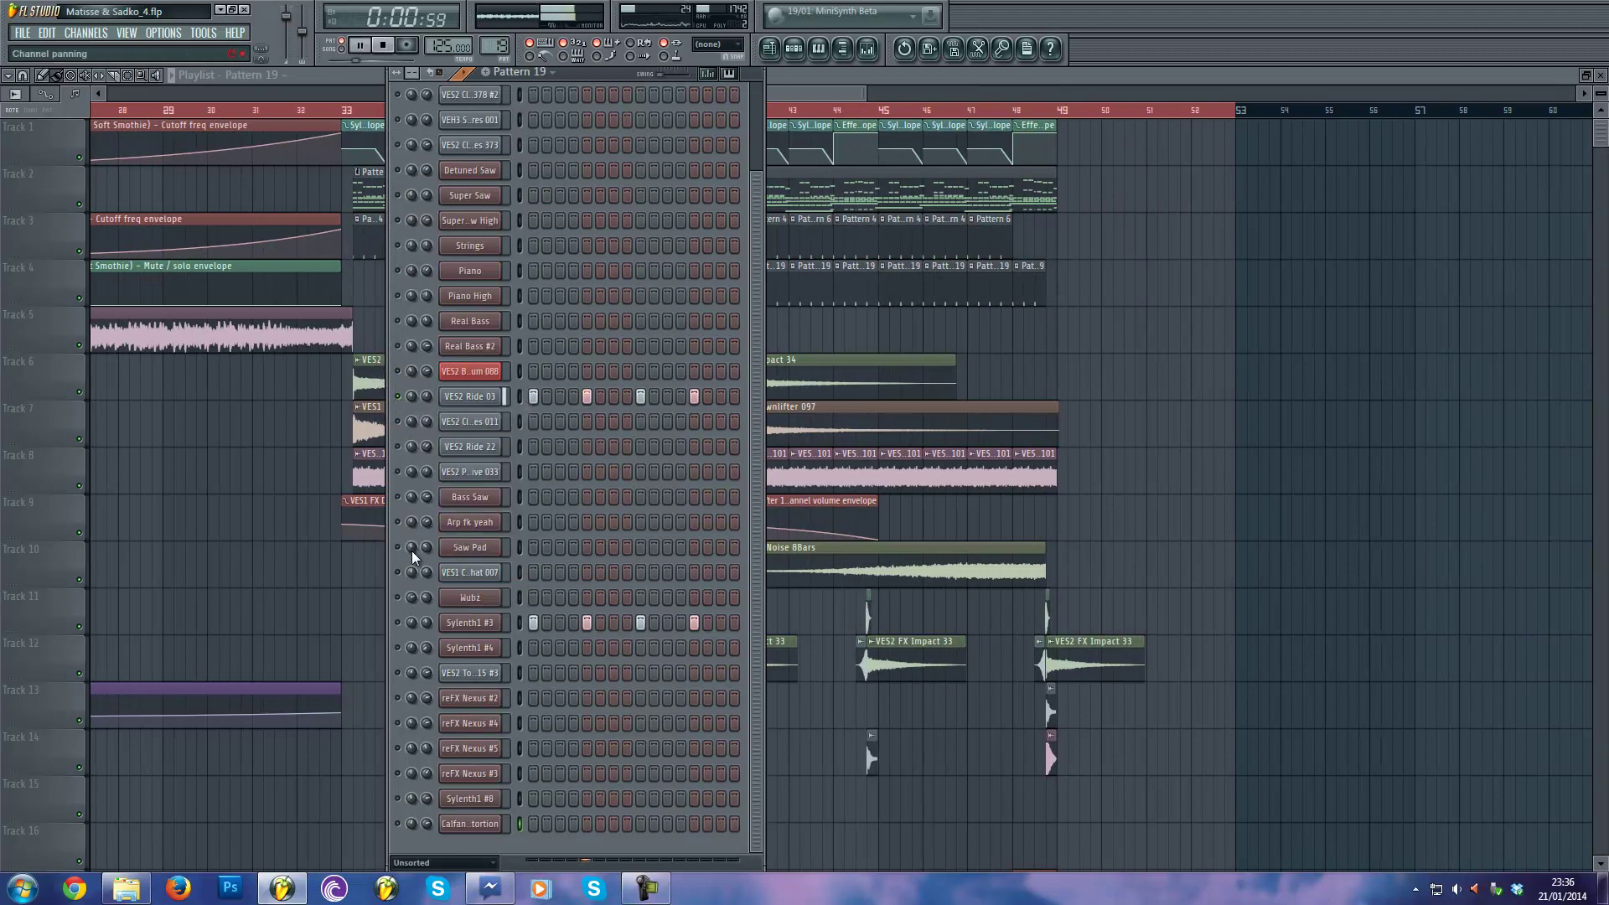
right_click(398, 623)
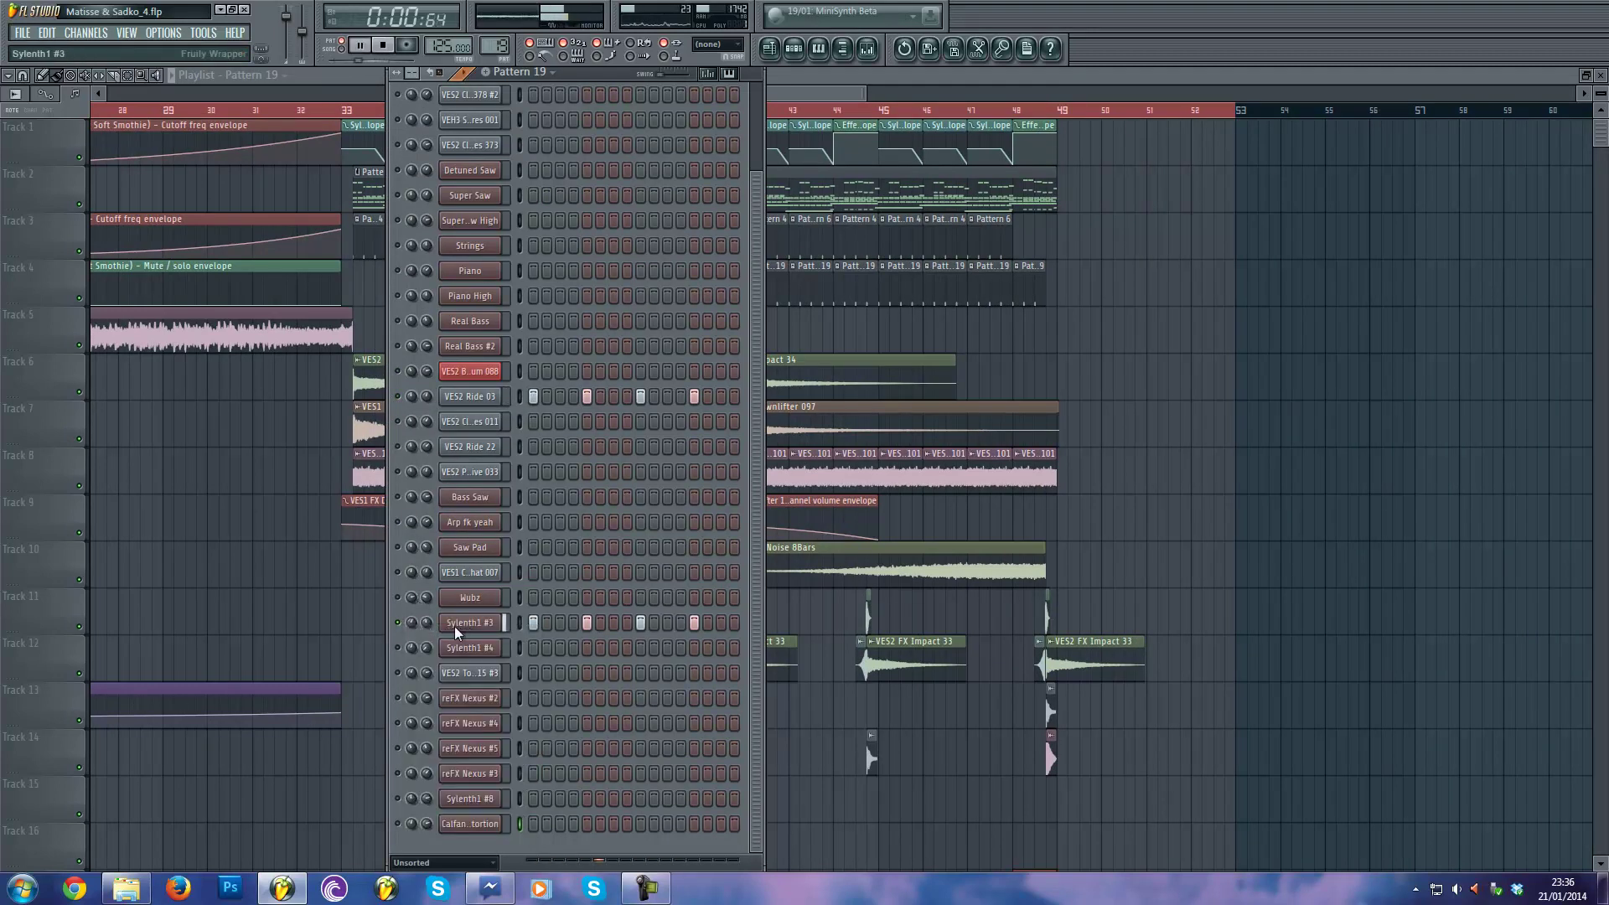
right_click(399, 625)
key(space)
key(F6)
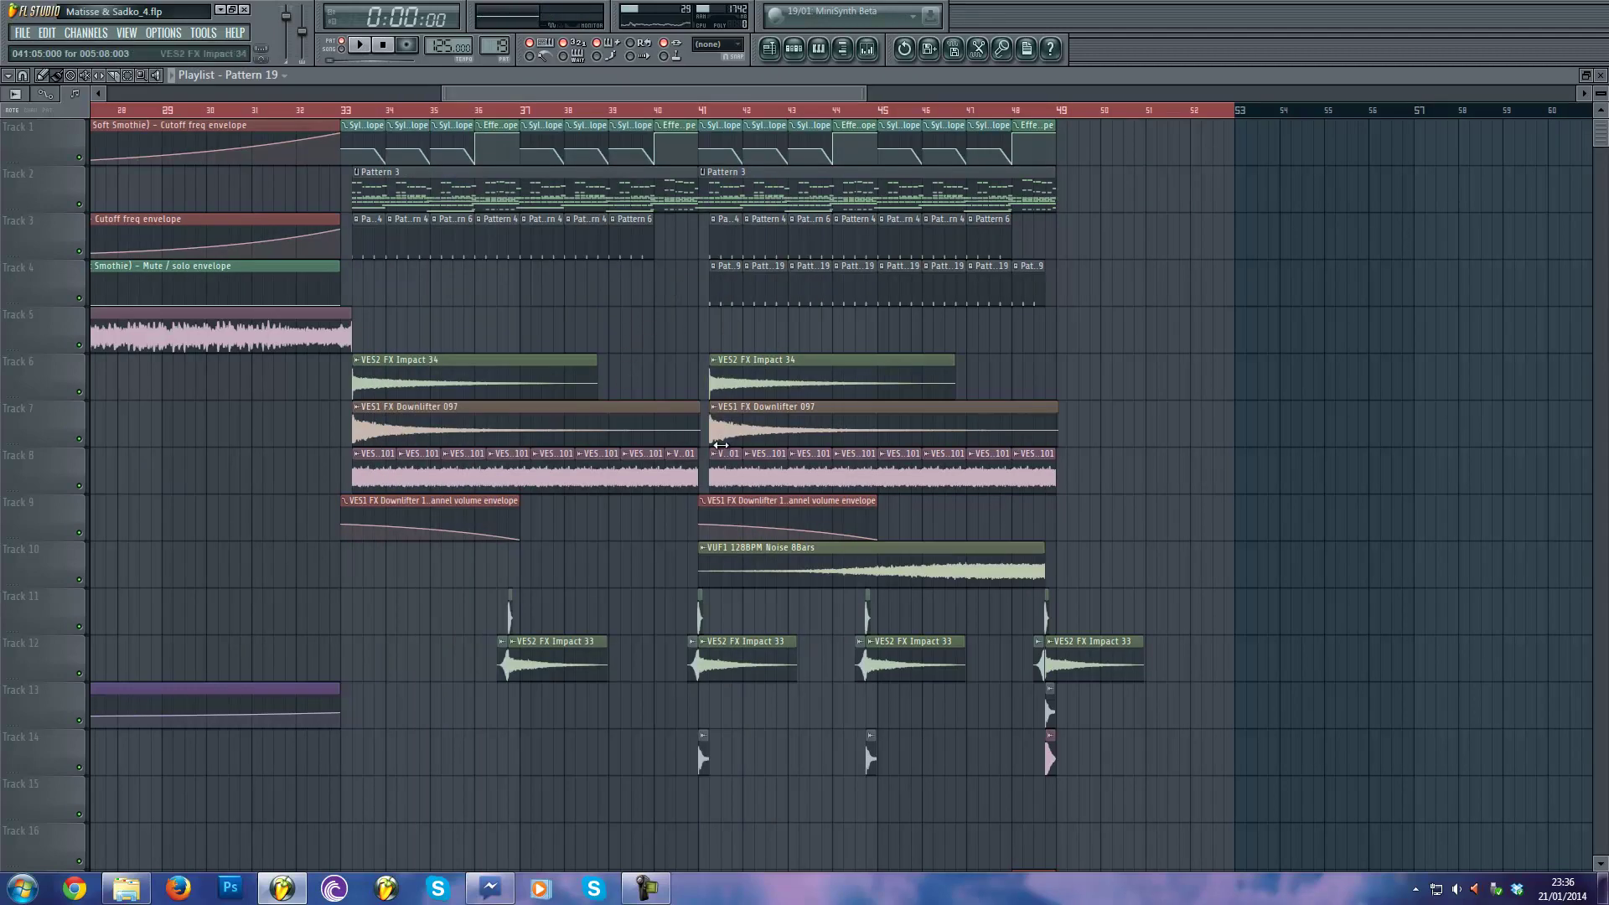
Look over the playlist's lower tracks, including the impacts, drop effects, automation clips and reference audio.
scroll(554, 570, down, 5)
scroll(552, 525, up, 3)
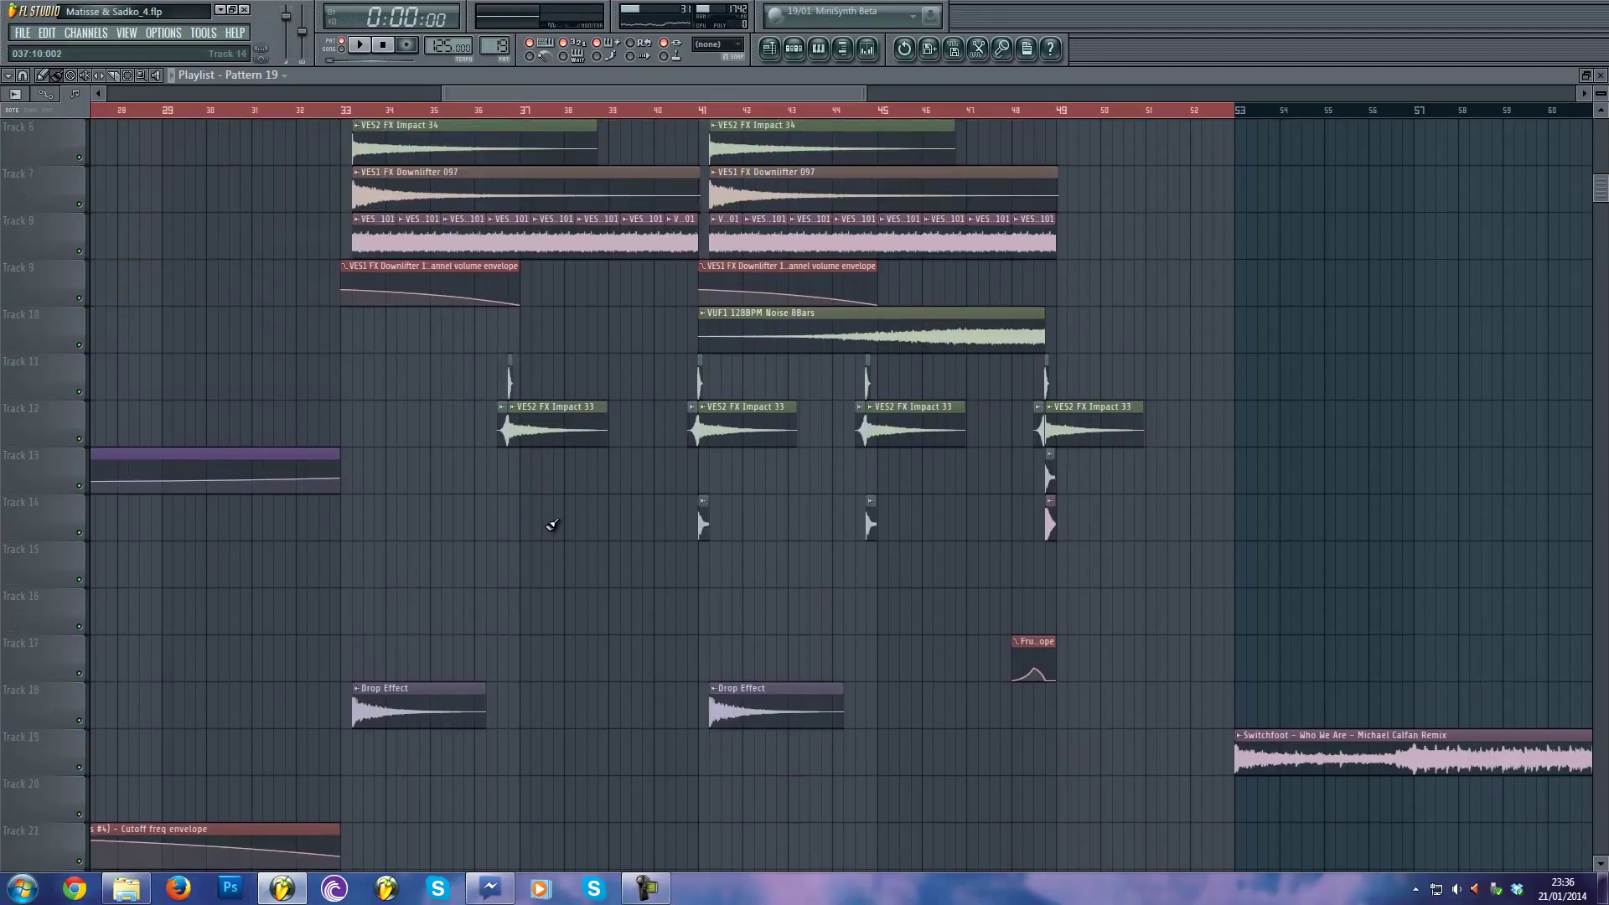
scroll(561, 524, up, 1)
scroll(574, 545, down, 8)
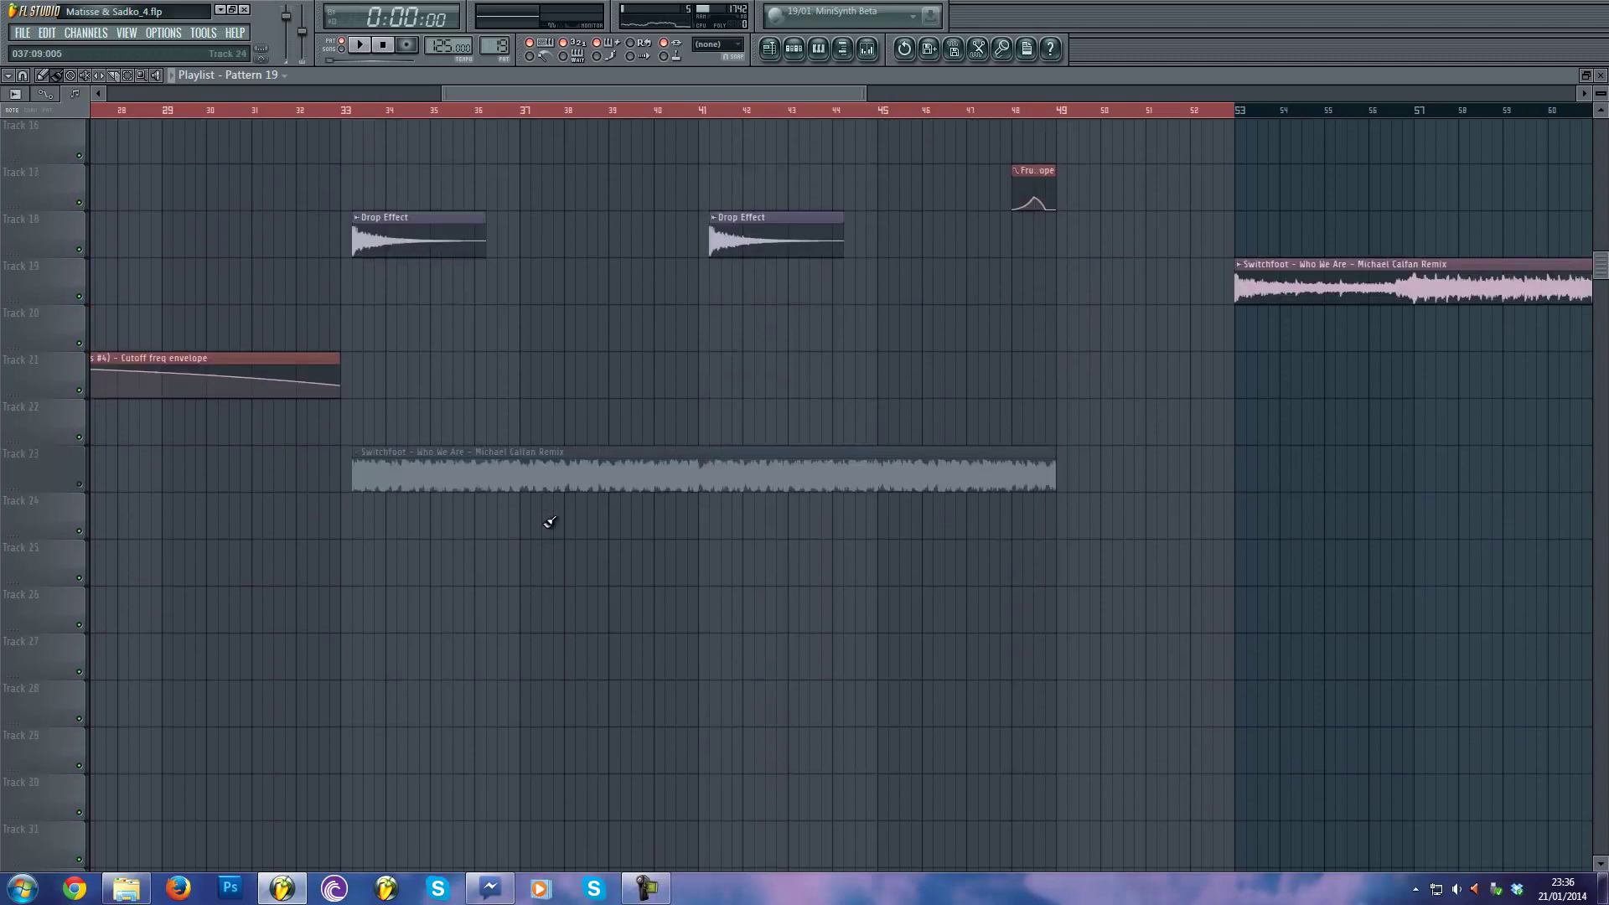
scroll(549, 522, up, 10)
scroll(549, 521, up, 3)
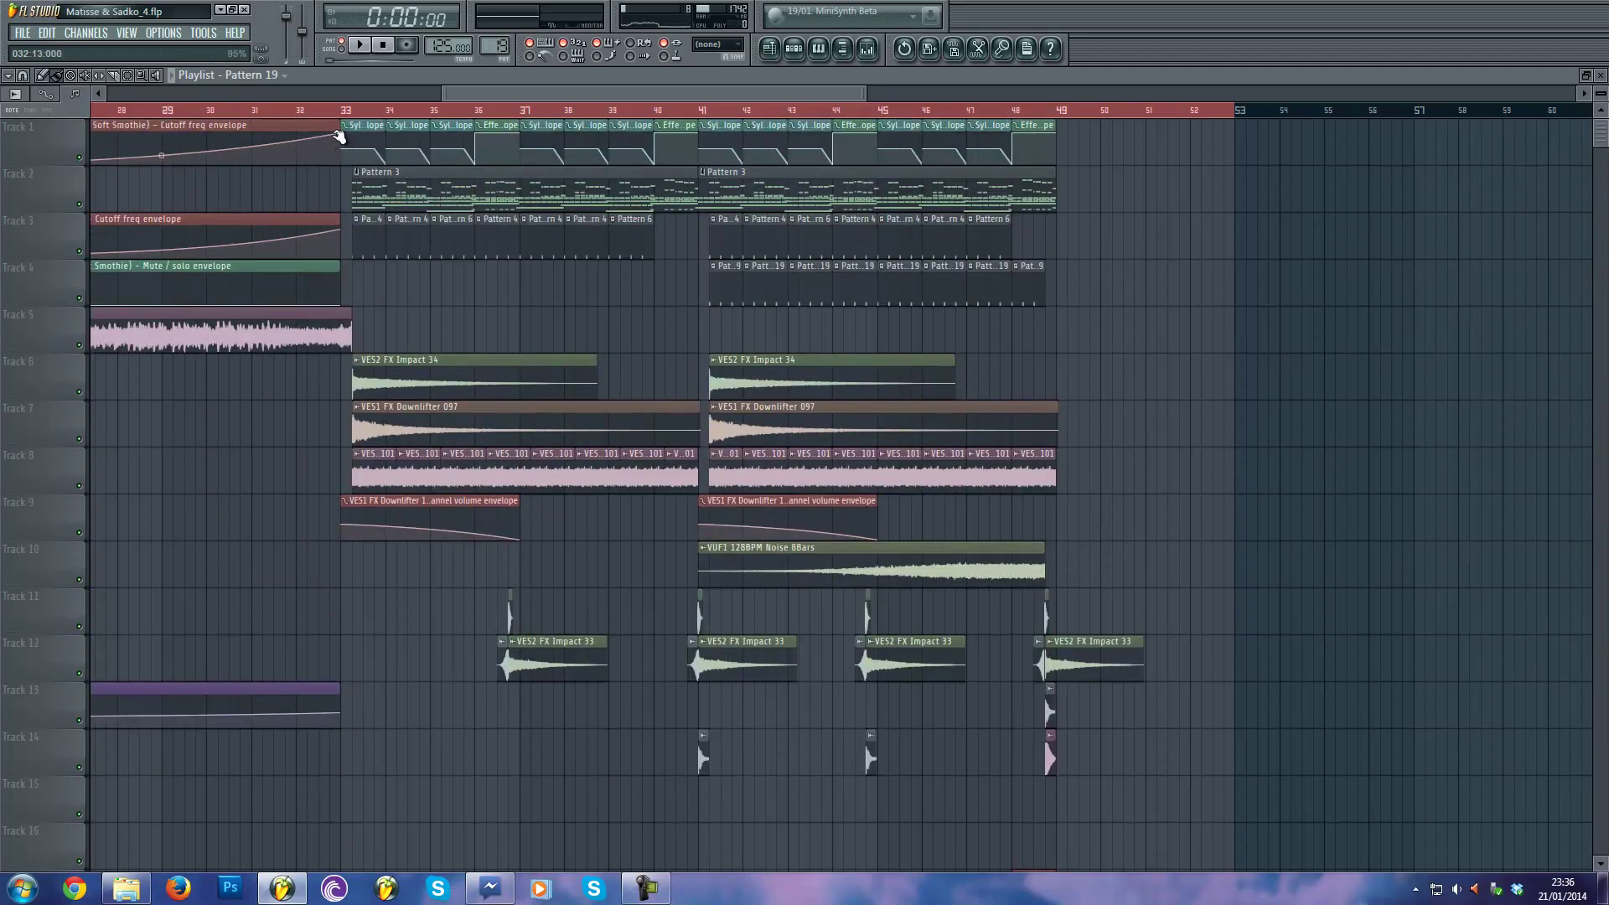
Reopen Pattern 3 from the playlist to show its channels.
double_click(409, 180)
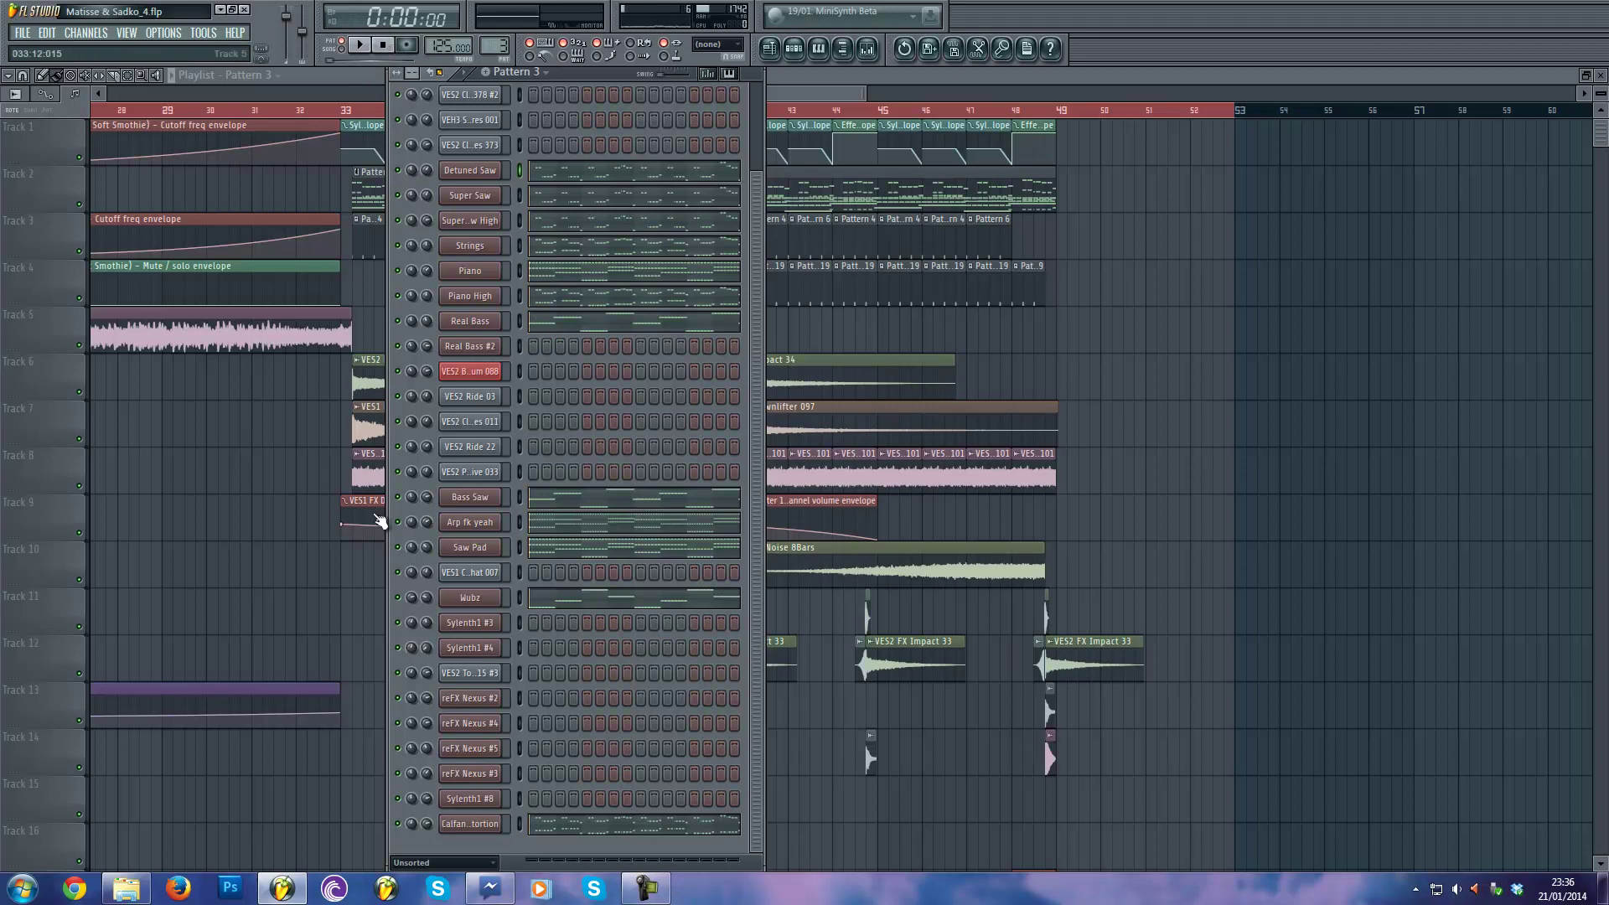
click(646, 888)
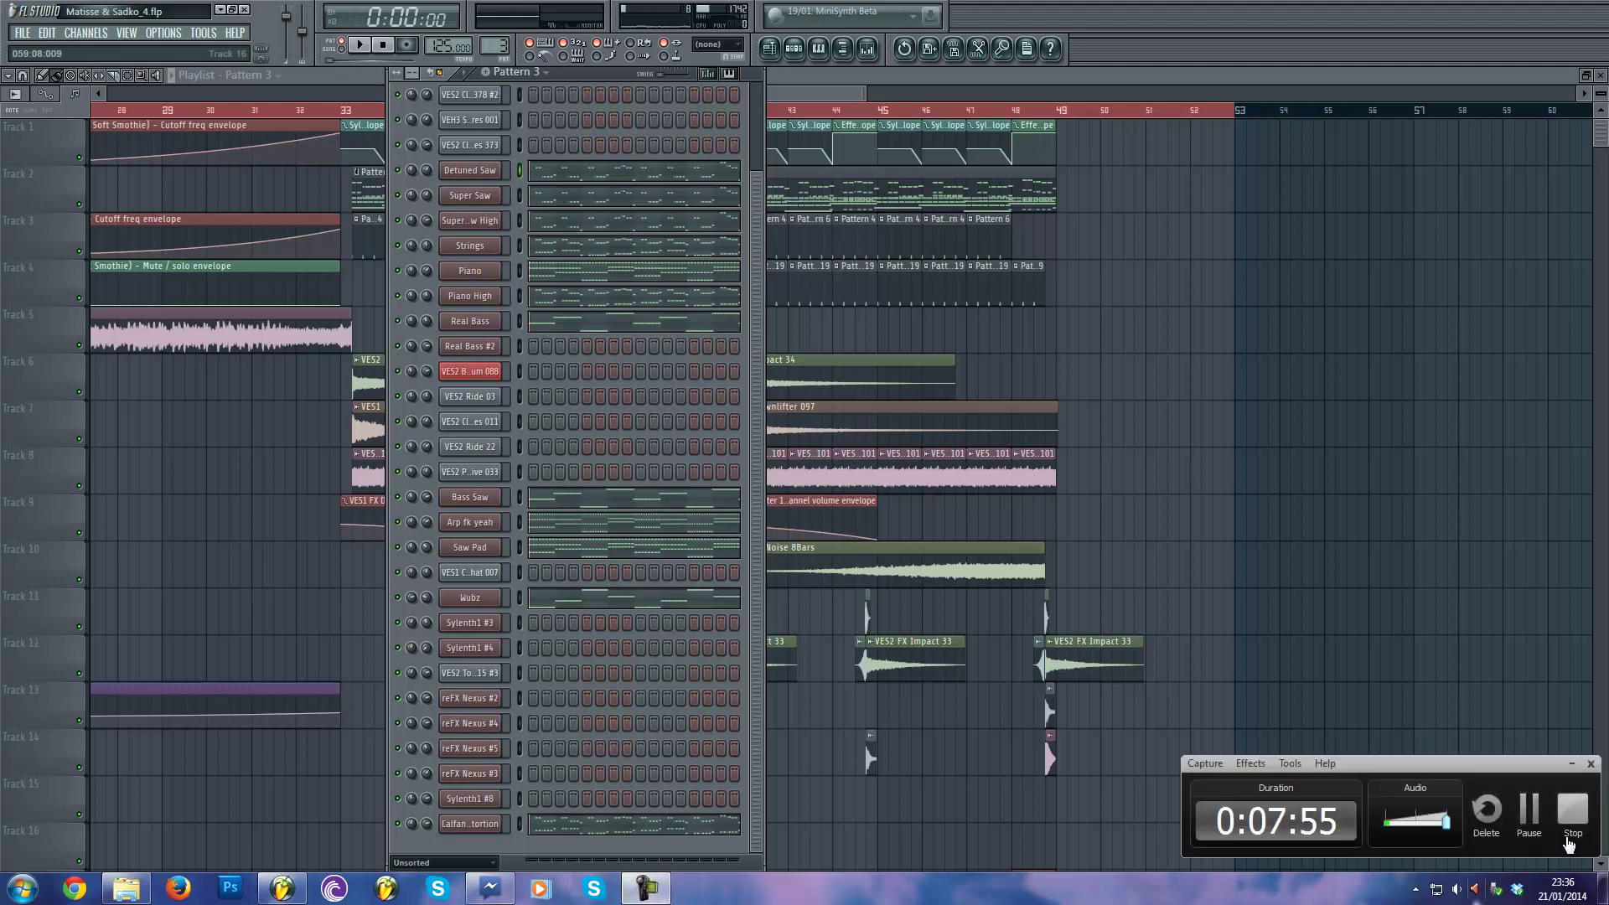